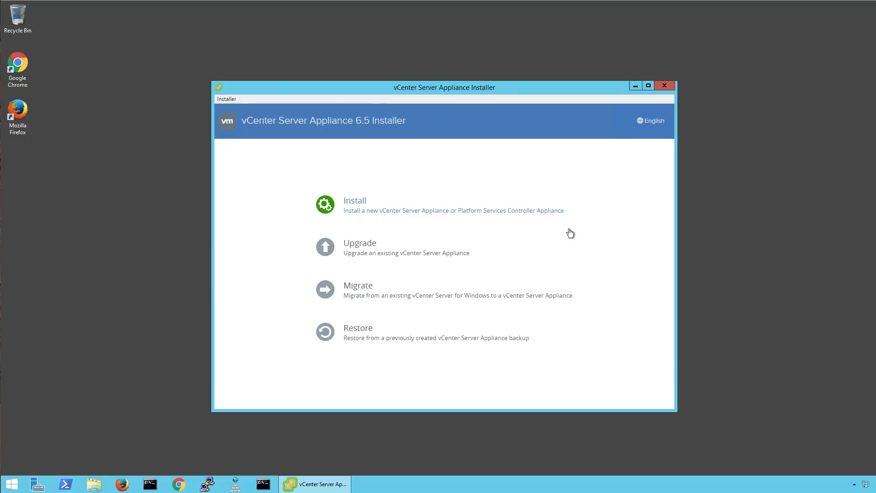
Start a new vCenter appliance install, accept the licence and keep the embedded Platform Services Controller.
{"action": "left_click", "coordinate": [565, 212]}
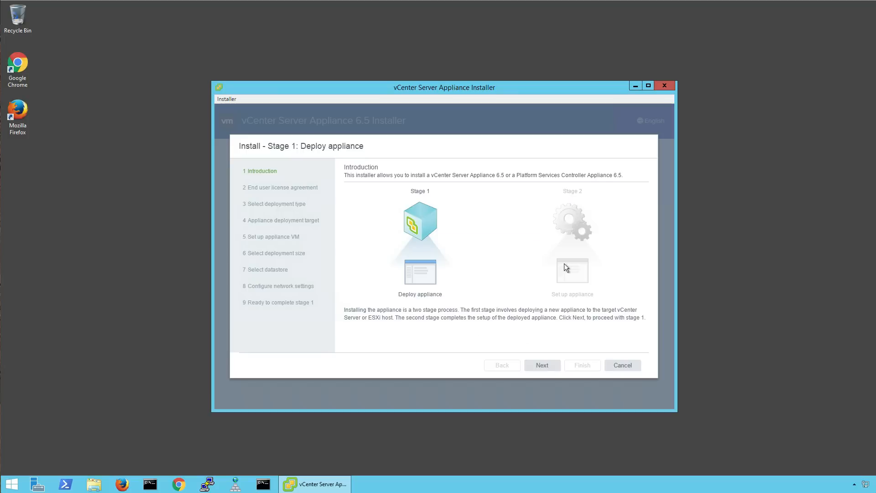
{"action": "left_click", "coordinate": [541, 366]}
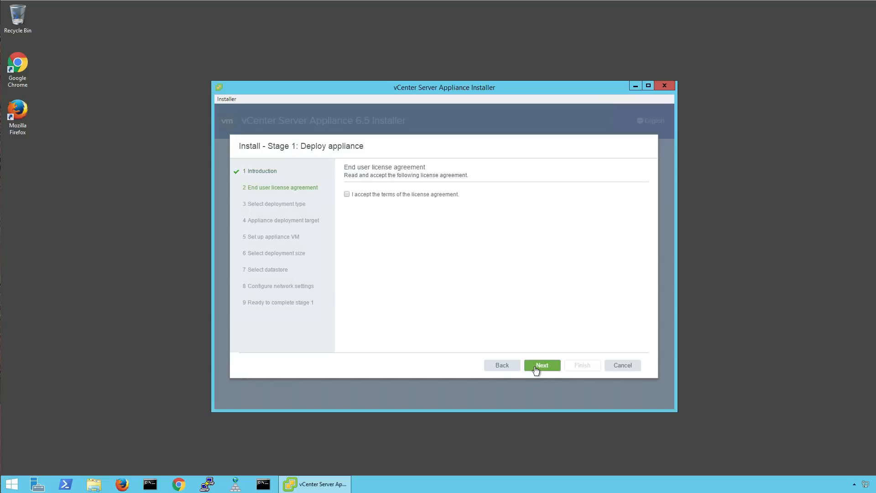
{"action": "left_click", "coordinate": [347, 333]}
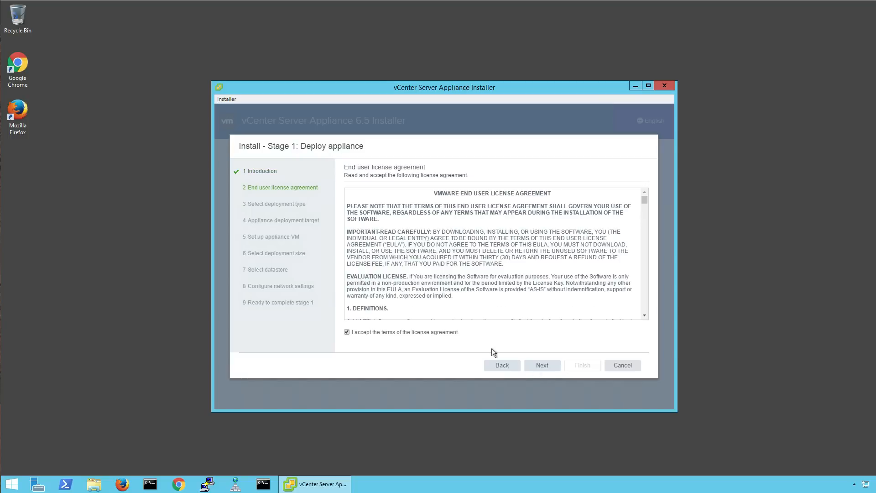
{"action": "left_click", "coordinate": [539, 366]}
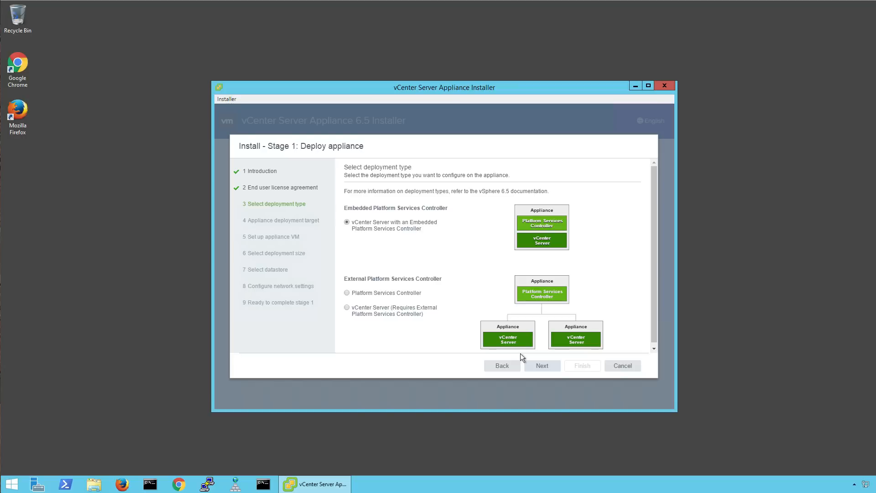
{"action": "left_click", "coordinate": [540, 370]}
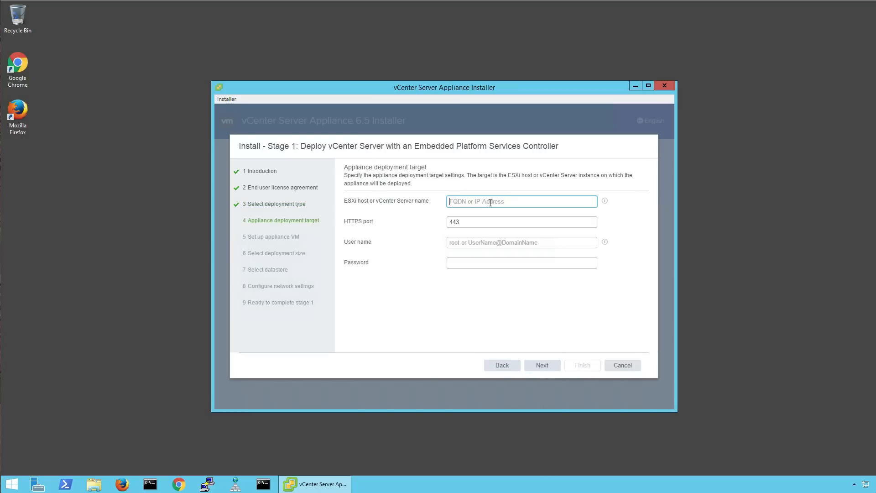
Target ESXi host w3-hs1-050101.eng.vmware.com as root with its password, and accept its certificate.
{"action": "type", "text": "w3-hs1-050101.eng.vmare"}
{"action": "key", "text": "BackSpace"}
{"action": "key", "text": "BackSpace"}
{"action": "key", "text": "BackSpace"}
{"action": "type", "text": "ware.com"}
{"action": "key", "text": "Tab"}
{"action": "key", "text": "Tab"}
{"action": "type", "text": "root"}
{"action": "key", "text": "Tab"}
{"action": "type", "text": "VMware1"}
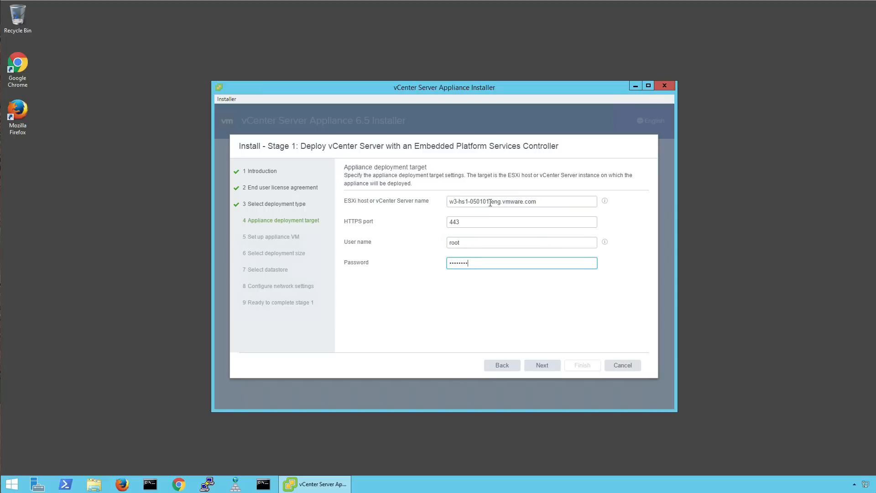
{"action": "key", "text": "Return"}
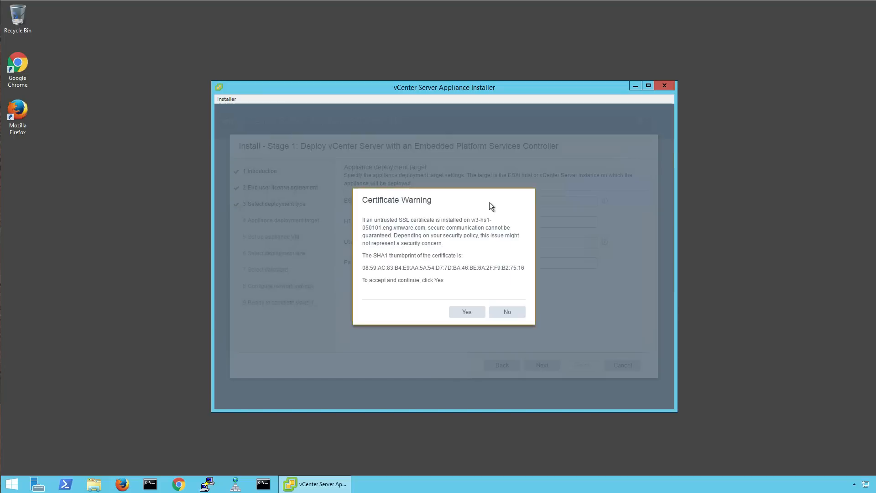
{"action": "left_click", "coordinate": [463, 312]}
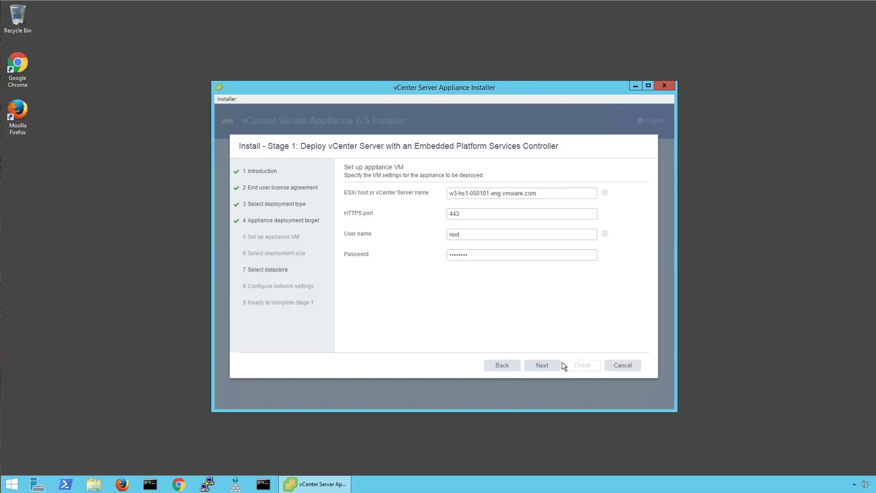
Name the appliance VM VCSA and set and confirm its root password.
{"action": "left_click", "coordinate": [516, 195]}
{"action": "left_click_drag", "start_coordinate": [461, 192], "coordinate": [419, 192]}
{"action": "type", "text": "VCSA"}
{"action": "key", "text": "Tab"}
{"action": "type", "text": "VMware1!"}
{"action": "key", "text": "Tab"}
{"action": "type", "text": "VMw"}
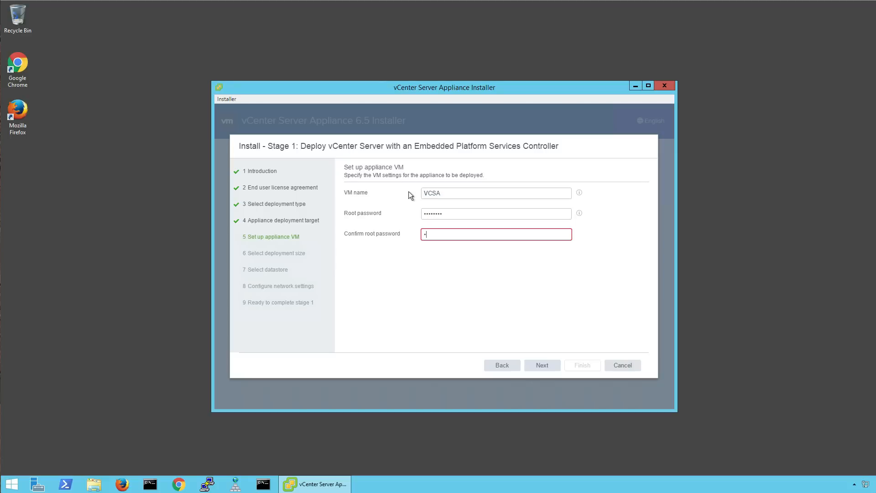
{"action": "type", "text": "are1!"}
{"action": "left_click", "coordinate": [529, 366]}
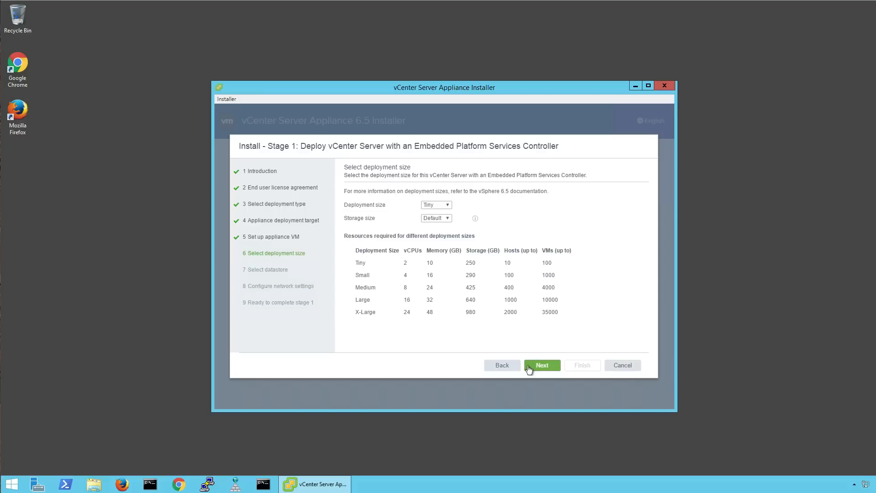
Choose the Small deployment size and go on to datastore selection.
{"action": "left_click", "coordinate": [431, 205]}
{"action": "left_click", "coordinate": [434, 220]}
{"action": "left_click", "coordinate": [535, 367]}
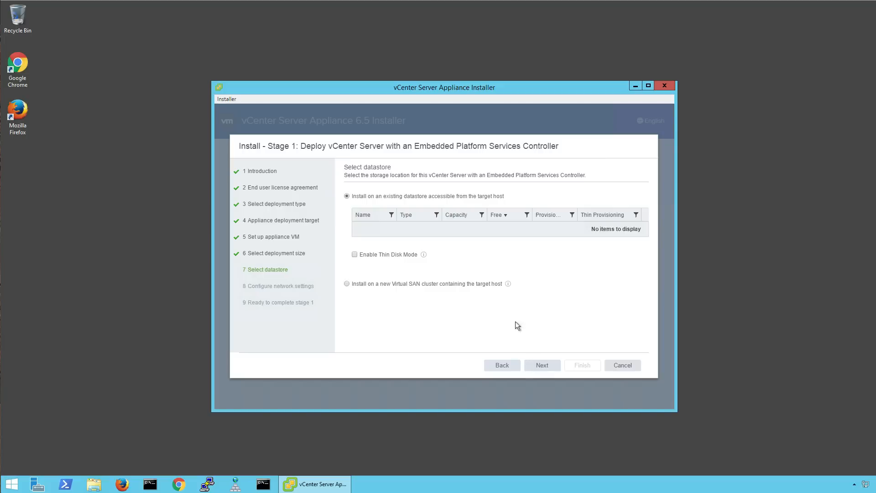
Choose to install on a new Virtual SAN cluster.
{"action": "left_click", "coordinate": [435, 285]}
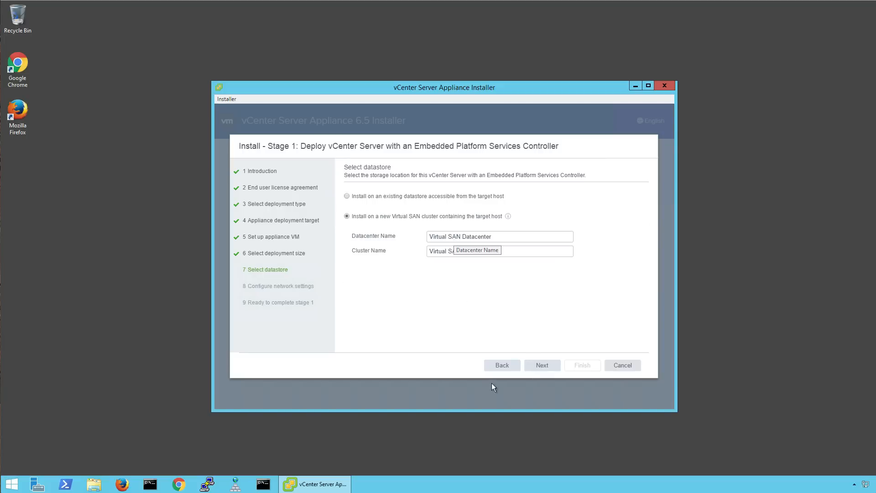
{"action": "left_click", "coordinate": [500, 366]}
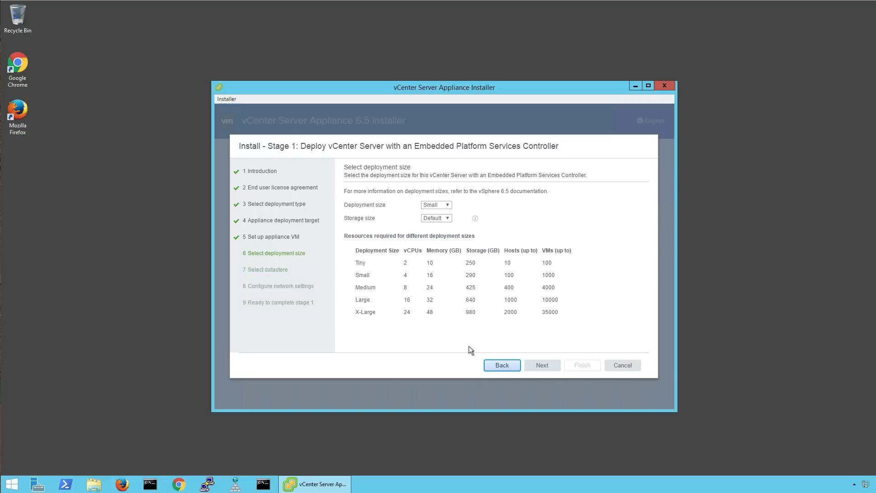
{"action": "left_click", "coordinate": [540, 366]}
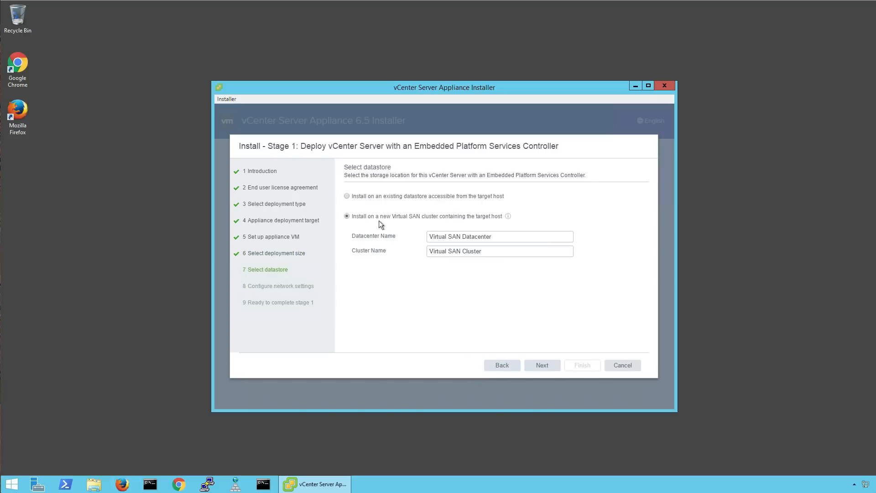
{"action": "left_click", "coordinate": [368, 201]}
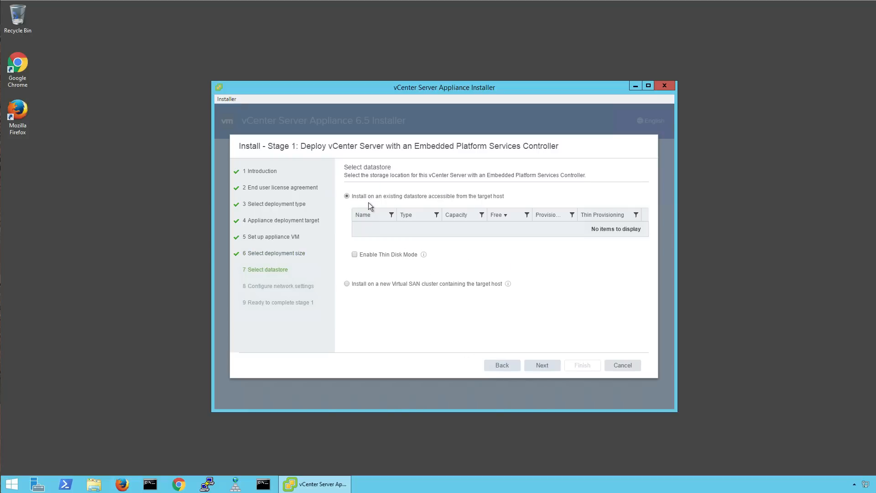
{"action": "left_click", "coordinate": [388, 286]}
Rename the datacenter to Datacenter and the cluster to Cluster, then reach disk claiming.
{"action": "left_click_drag", "start_coordinate": [462, 237], "coordinate": [376, 235]}
{"action": "key", "text": "Delete"}
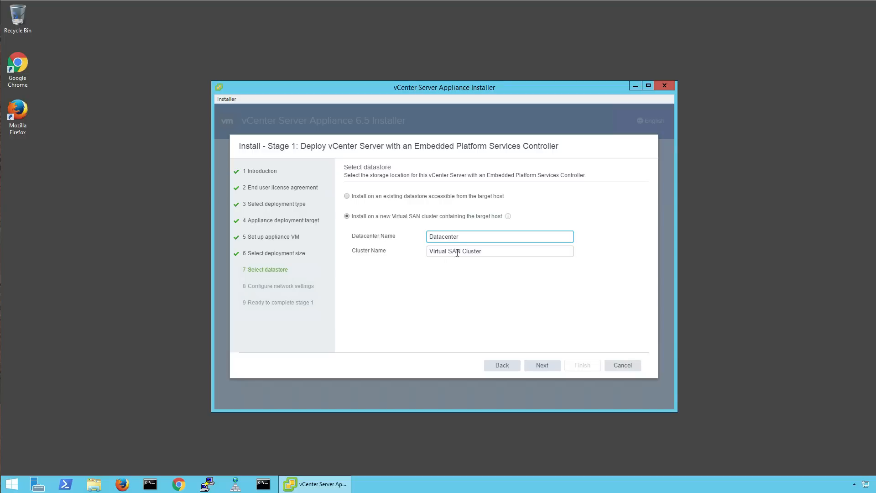
{"action": "left_click_drag", "start_coordinate": [463, 251], "coordinate": [405, 249]}
{"action": "key", "text": "Delete"}
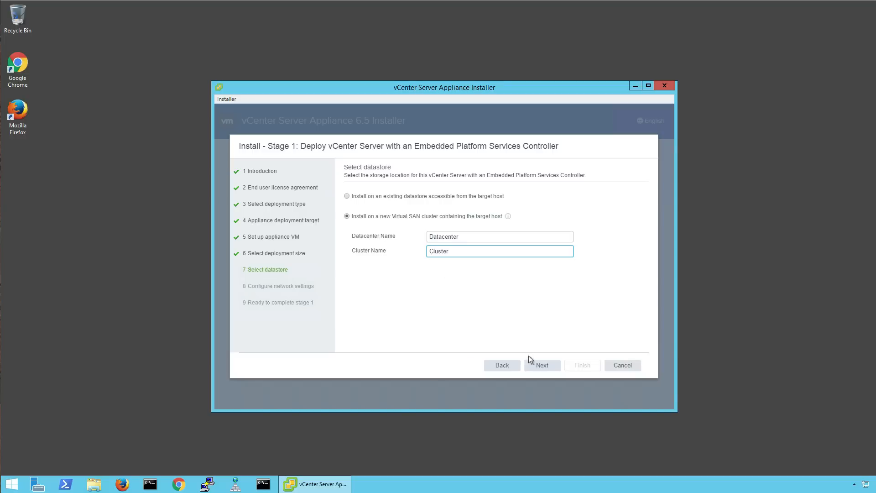
{"action": "left_click", "coordinate": [536, 366]}
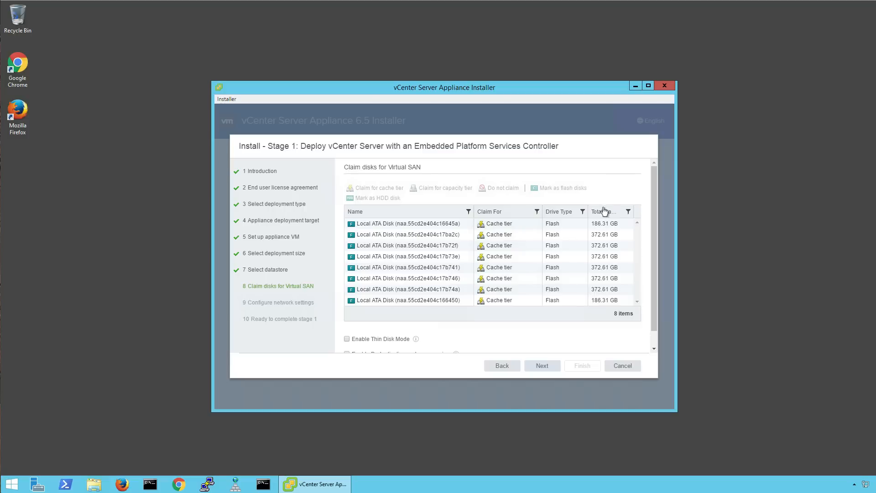
Sort by capacity and claim the six 372.61 GB disks (17ba2c, 17b72f, 17b73e, 17b741, 17b746, 17b74a) for capacity tier.
{"action": "scroll", "coordinate": [507, 225], "scroll_direction": "down", "scroll_amount": 1}
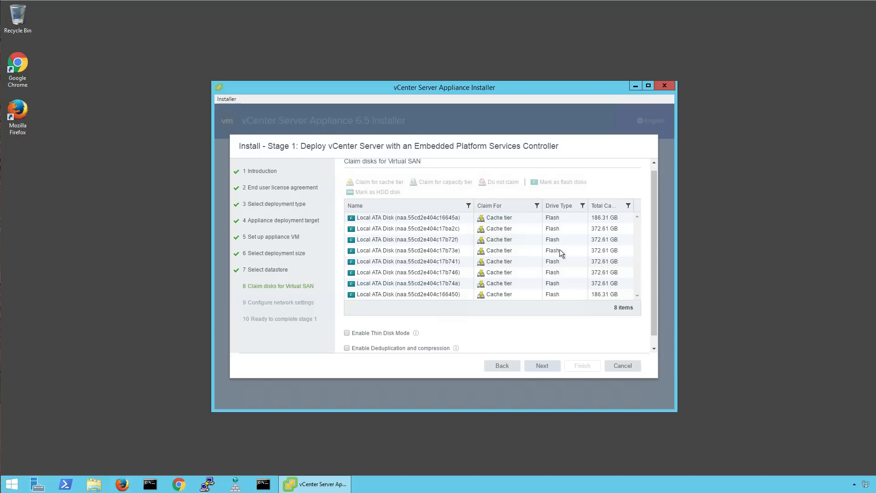
{"action": "left_click", "coordinate": [603, 206]}
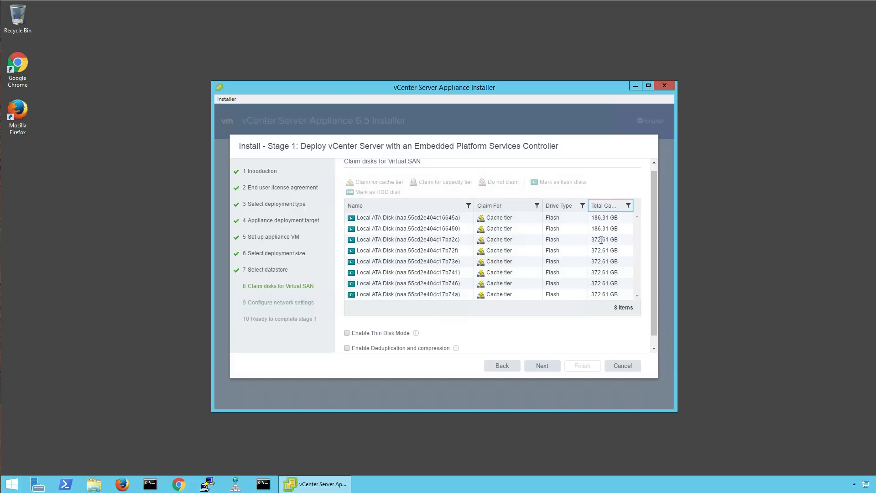
{"action": "left_click", "coordinate": [461, 239]}
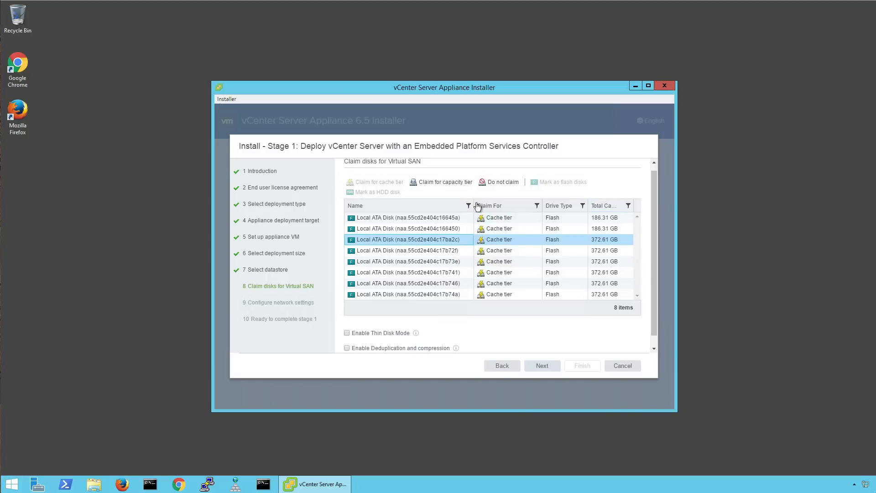
{"action": "left_click", "coordinate": [445, 182]}
{"action": "left_click", "coordinate": [451, 251]}
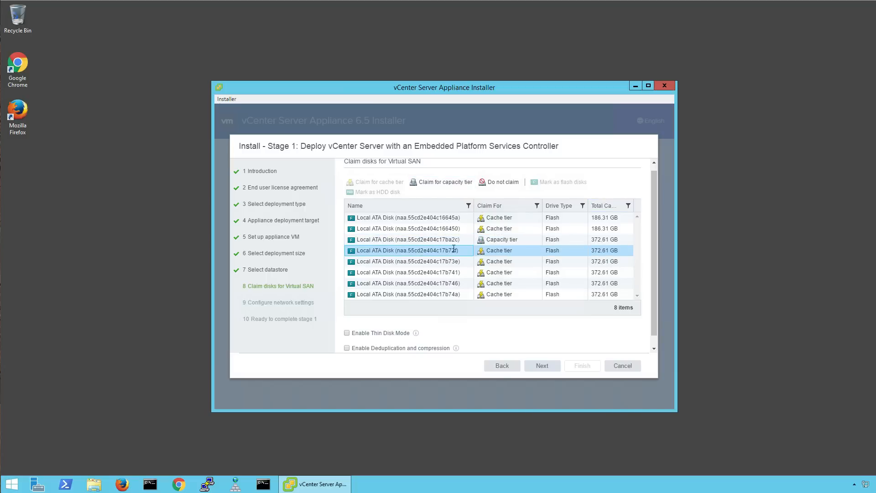
{"action": "left_click", "coordinate": [443, 182]}
{"action": "left_click", "coordinate": [435, 260]}
{"action": "left_click", "coordinate": [443, 182]}
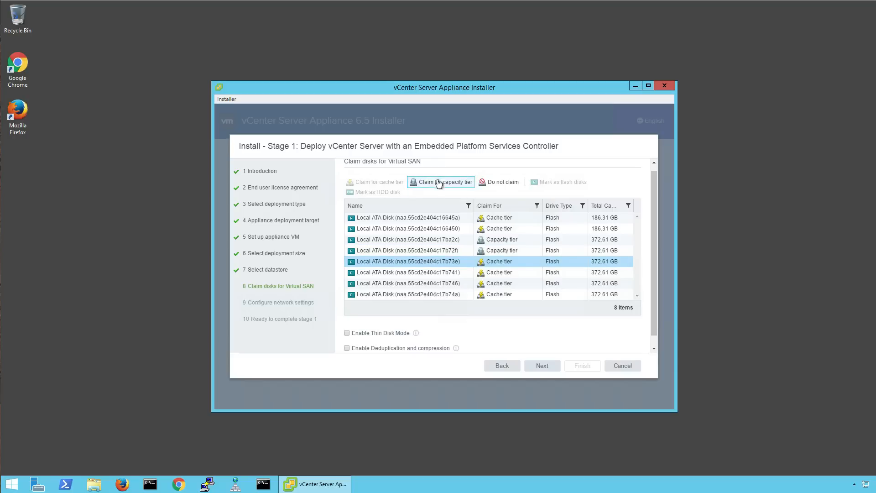
{"action": "left_click", "coordinate": [446, 273]}
{"action": "left_click", "coordinate": [442, 182]}
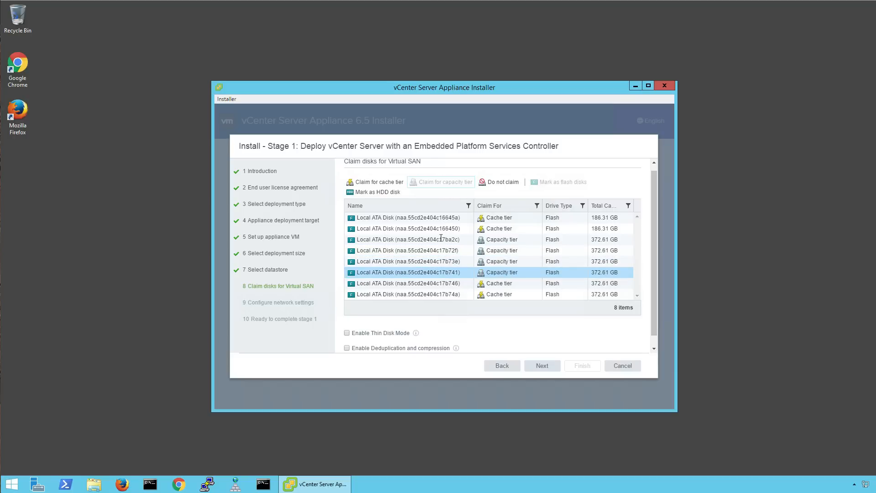
{"action": "left_click", "coordinate": [439, 283]}
{"action": "left_click", "coordinate": [443, 183]}
{"action": "left_click", "coordinate": [442, 293]}
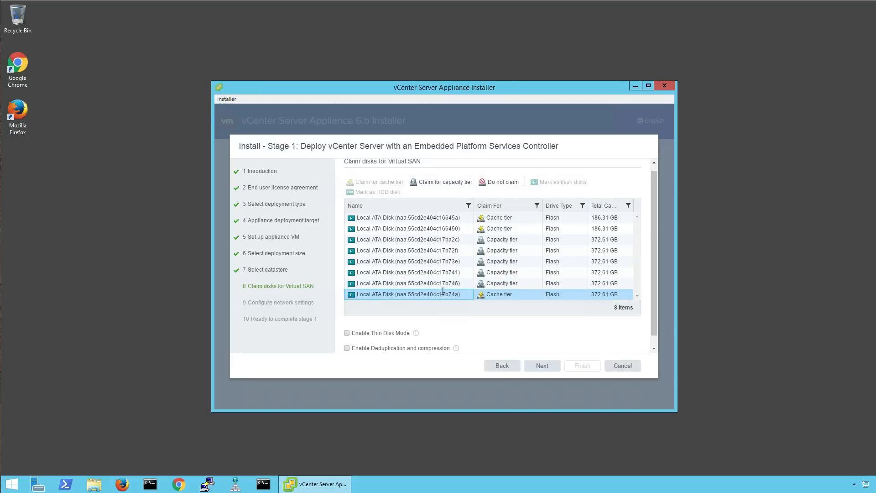
{"action": "left_click", "coordinate": [434, 183]}
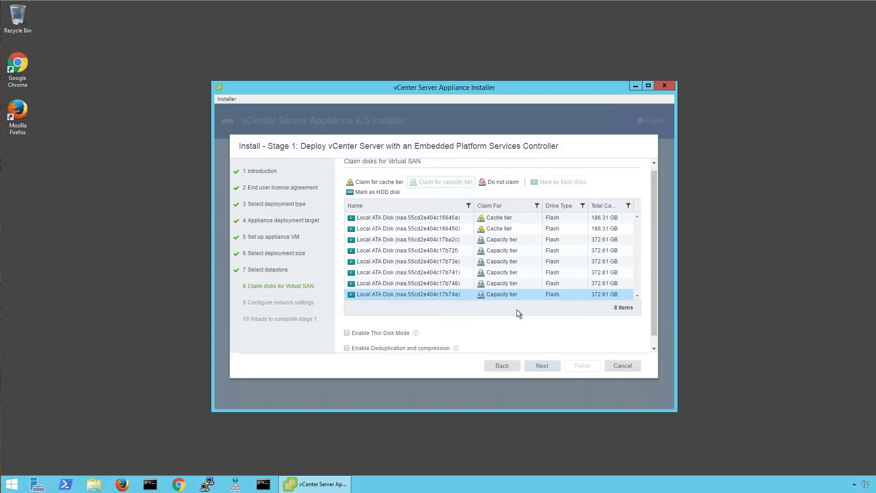
Enable Thin Disk Mode and continue to the network settings.
{"action": "left_click", "coordinate": [347, 333]}
{"action": "left_click", "coordinate": [653, 338]}
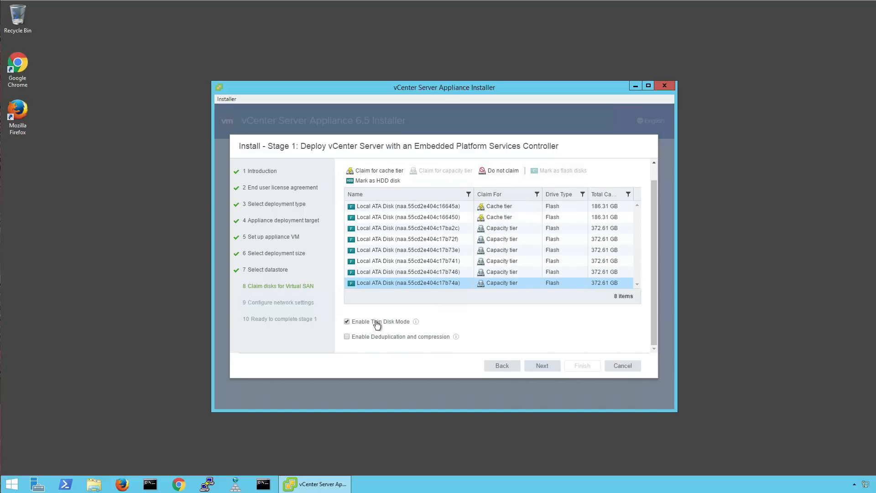
{"action": "left_click", "coordinate": [551, 371]}
{"action": "left_click", "coordinate": [474, 251]}
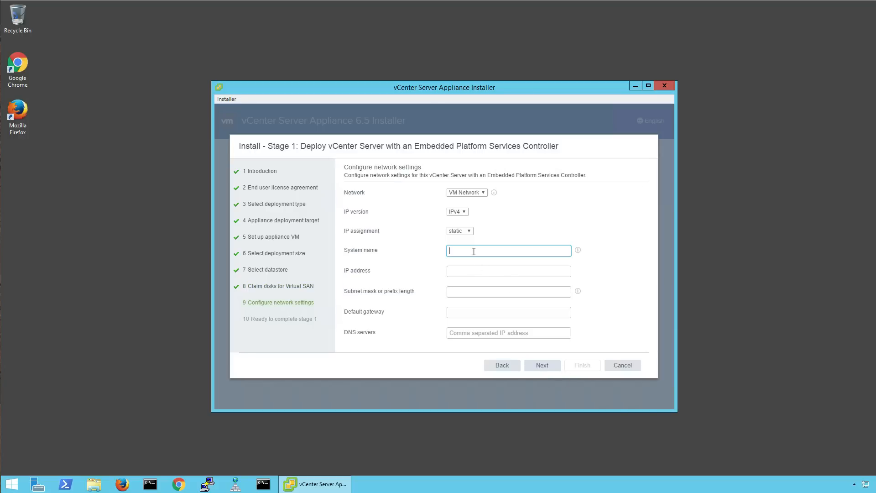
Set system name vcsa.vcorp.com, IP 10.198.6.80, mask 255.255.252.0, gateway 10.98.7.253, DNS 10.127.75.8.
{"action": "type", "text": "sa.vcorp.com"}
{"action": "key", "text": "Tab"}
{"action": "type", "text": "10.198.6.80"}
{"action": "key", "text": "Tab"}
{"action": "type", "text": "255.255."}
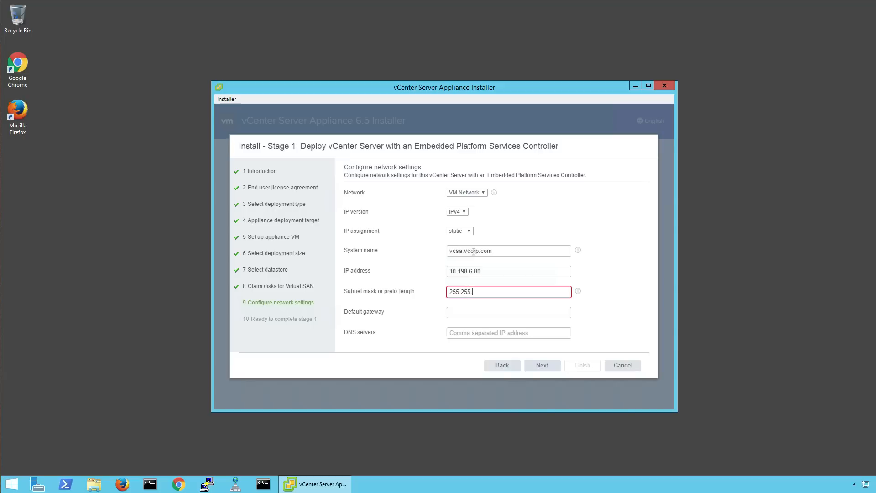
{"action": "type", "text": "252.0"}
{"action": "key", "text": "Tab"}
{"action": "type", "text": "10.98.7.253"}
{"action": "key", "text": "Tab"}
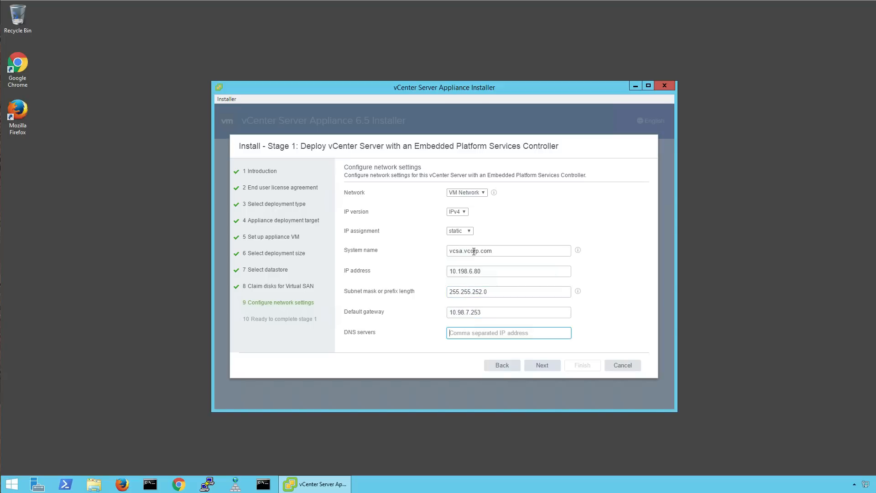
{"action": "type", "text": "10.127.75.8"}
{"action": "left_click", "coordinate": [530, 364]}
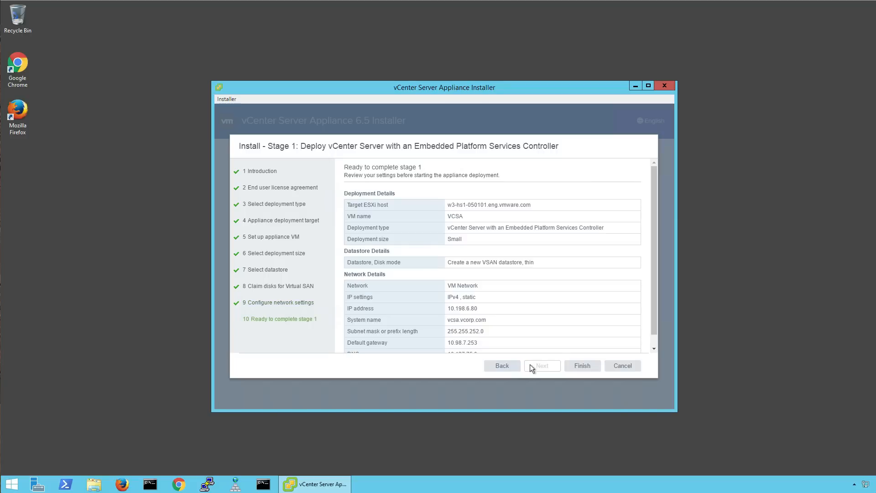
Run the stage 1 deployment to 100% and continue to stage 2.
{"action": "left_click", "coordinate": [570, 366]}
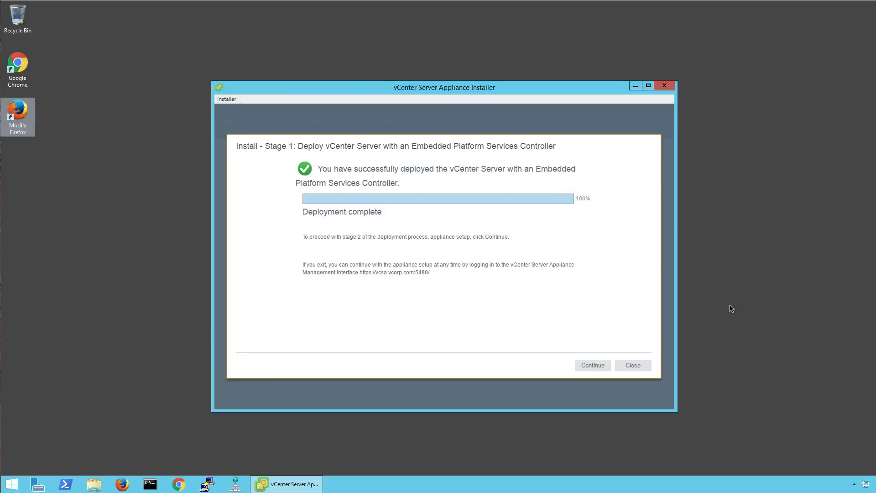
{"action": "left_click", "coordinate": [590, 366]}
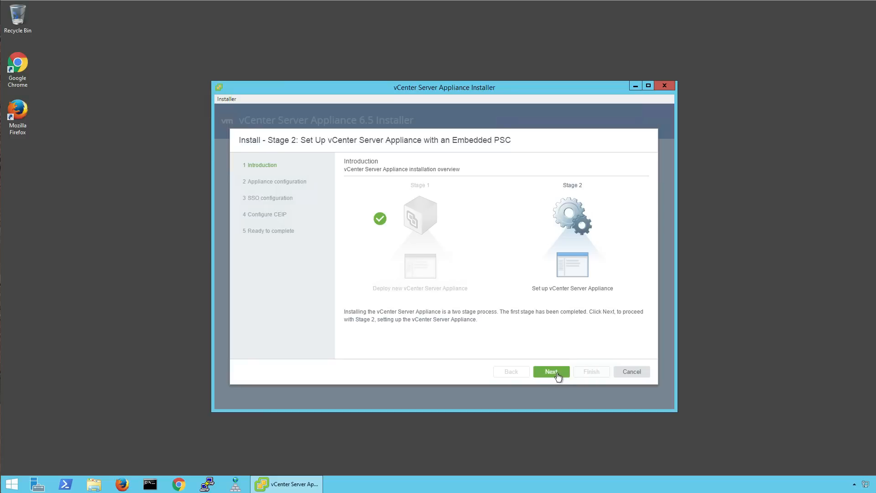
Begin stage 2 configuration and start the NTP list with ntp0.eng.vmware.com and ntp1.
{"action": "left_click", "coordinate": [556, 374]}
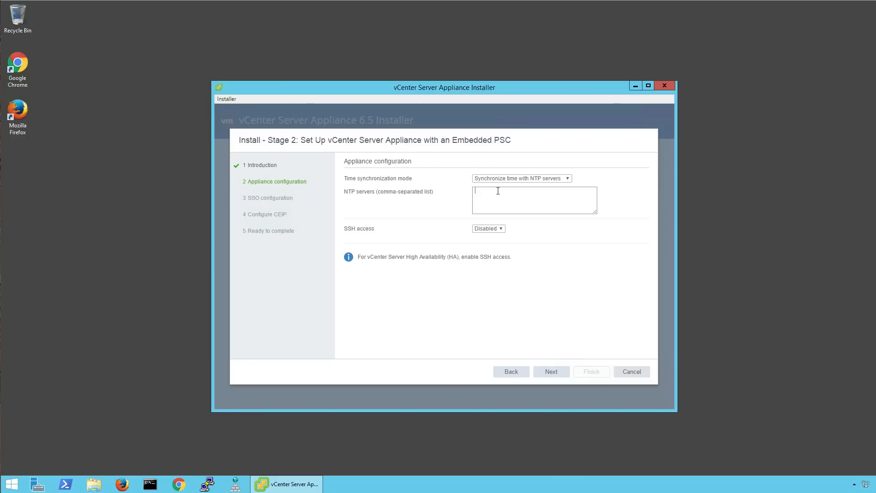
{"action": "type", "text": "ntop"}
{"action": "key", "text": "BackSpace"}
{"action": "key", "text": "BackSpace"}
{"action": "type", "text": "p0.eng.vmware.com,ntp1.eng.v"}
Add ntp2.eng.vmware.com, then set SSO domain vsphere.local, its password, and site name default-site.
{"action": "type", "text": ".com,ntp2.eng.vmware.com"}
{"action": "left_click", "coordinate": [552, 371]}
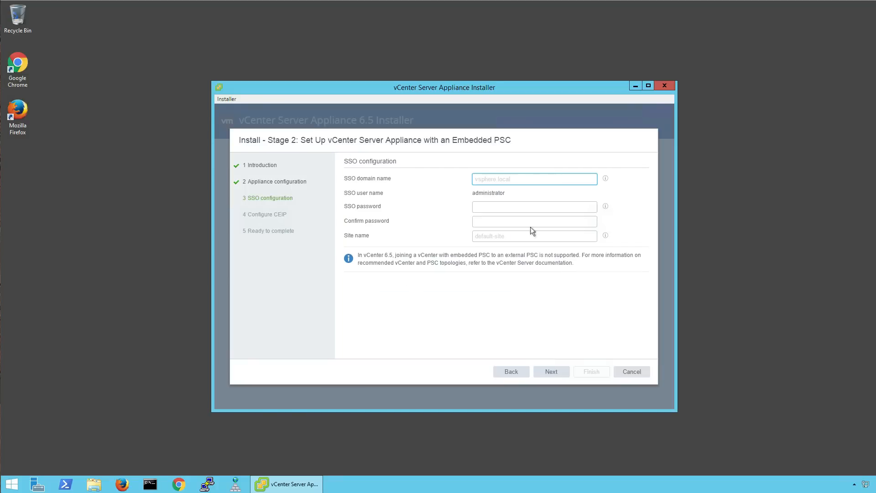
{"action": "type", "text": "vspher"}
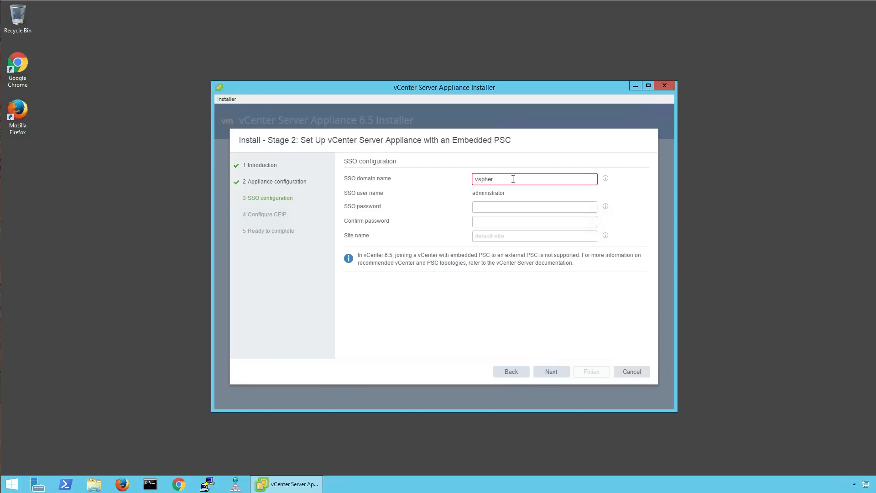
{"action": "type", "text": "e.local"}
{"action": "key", "text": "Tab"}
{"action": "type", "text": "VMware1!"}
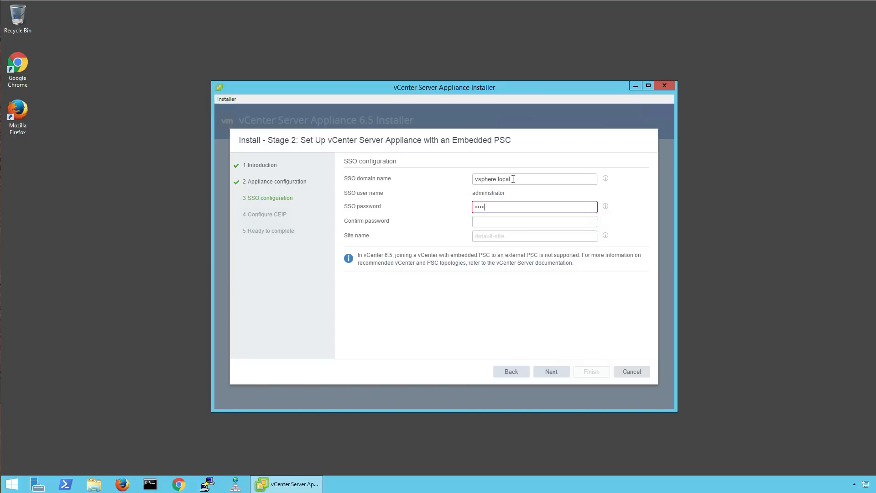
{"action": "key", "text": "Tab"}
{"action": "type", "text": "VMware1!"}
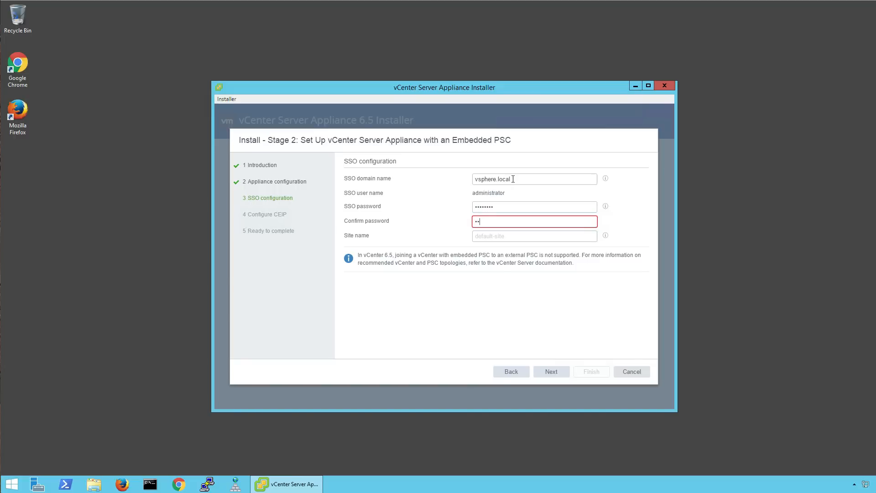
{"action": "key", "text": "Tab"}
{"action": "type", "text": "de"}
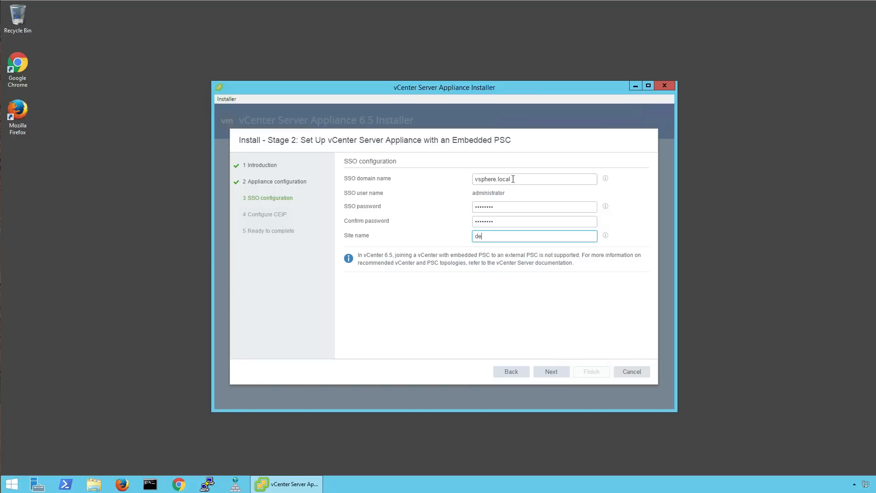
{"action": "type", "text": "fault-site"}
{"action": "left_click", "coordinate": [552, 371]}
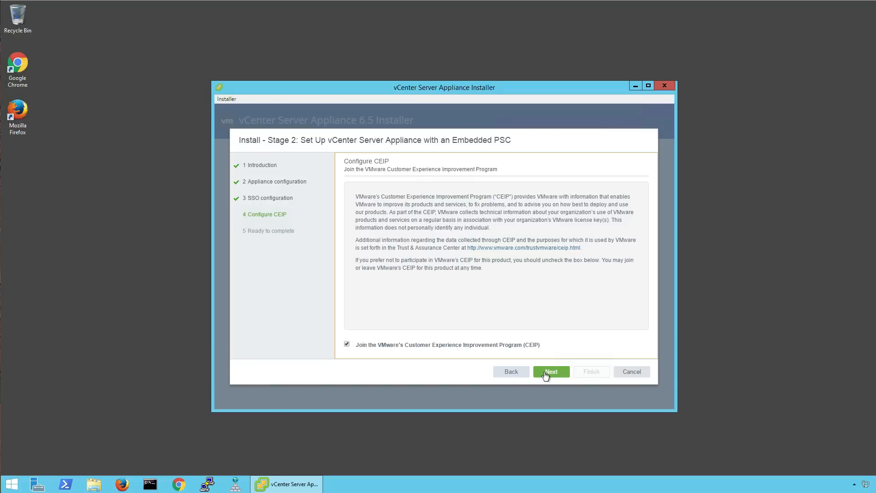
Keep CEIP enabled, finish stage 2, and acknowledge the warning to begin configuration.
{"action": "left_click", "coordinate": [546, 373]}
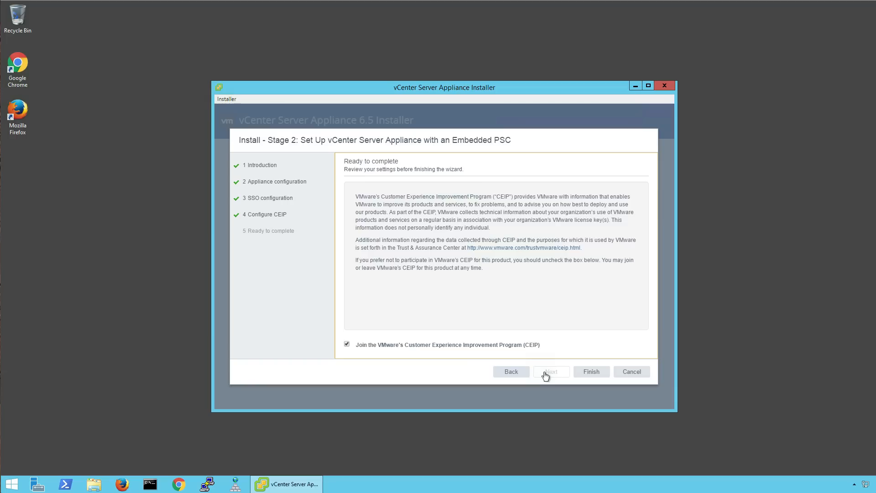
{"action": "left_click", "coordinate": [584, 375]}
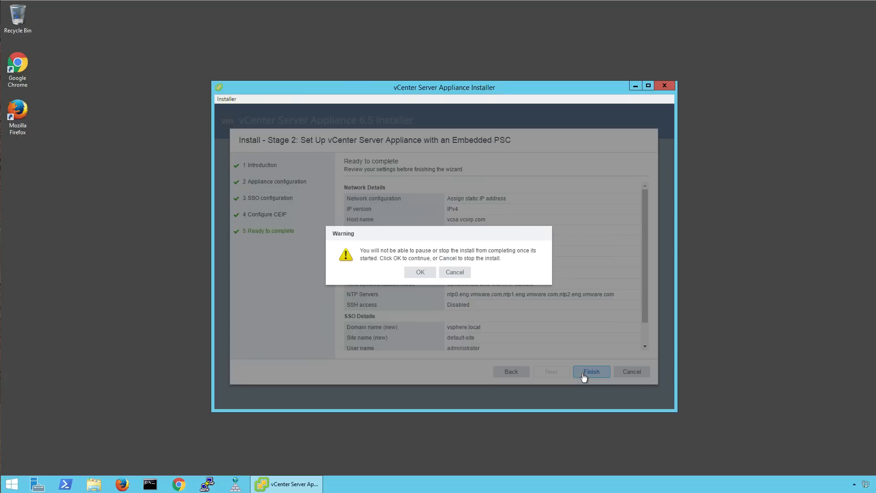
{"action": "left_click", "coordinate": [419, 275]}
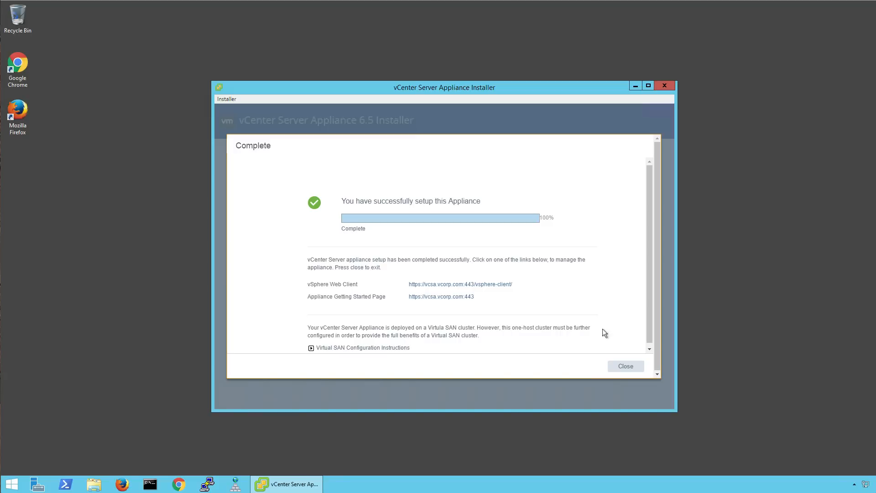
Expand and read the Virtual SAN configuration instructions, then close the installer.
{"action": "left_click", "coordinate": [311, 347]}
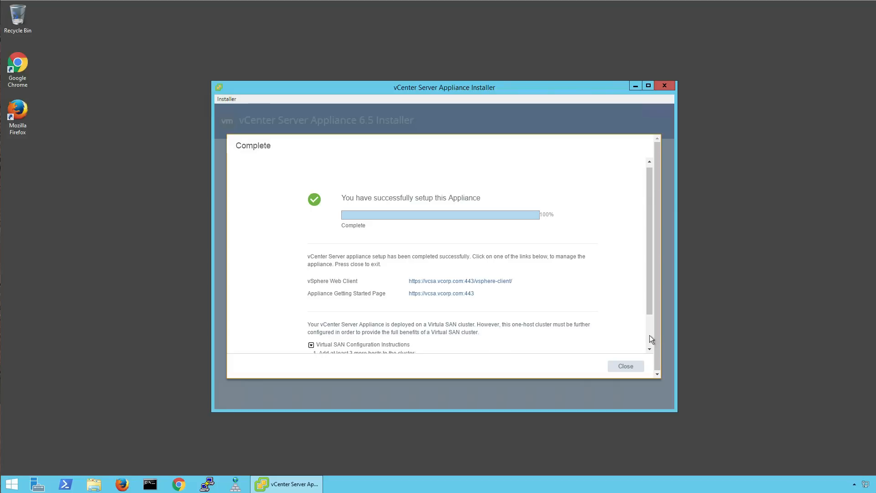
{"action": "scroll", "coordinate": [649, 336], "scroll_direction": "down", "scroll_amount": 1}
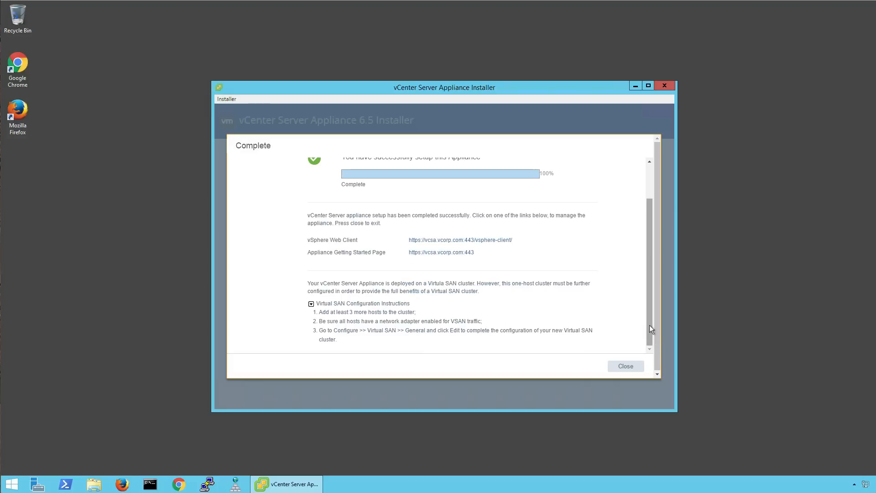
{"action": "left_click", "coordinate": [632, 367]}
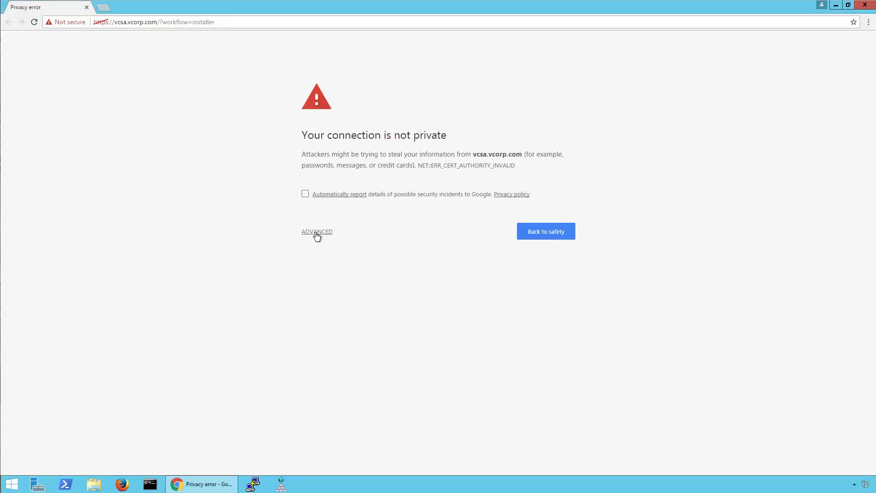
Bypass the certificate warning for vcsa.vcorp.com and open the Flash vSphere Web Client.
{"action": "left_click", "coordinate": [315, 233]}
{"action": "left_click", "coordinate": [328, 310]}
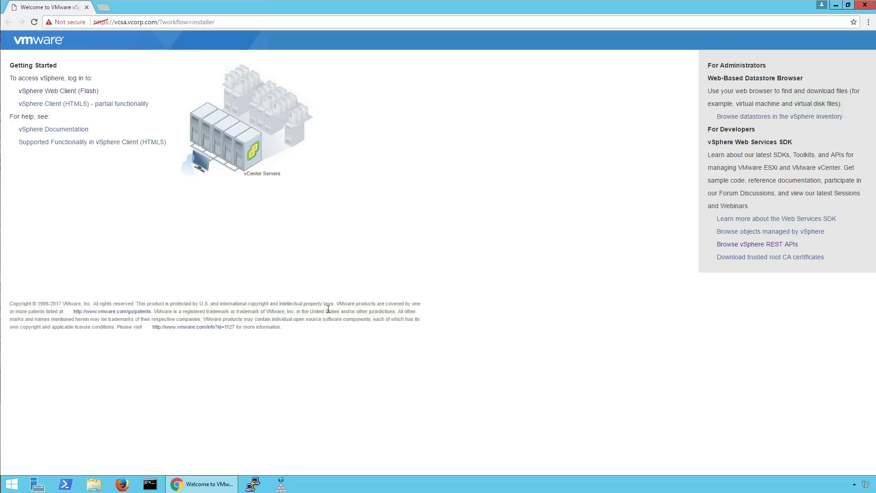
{"action": "left_click", "coordinate": [84, 92]}
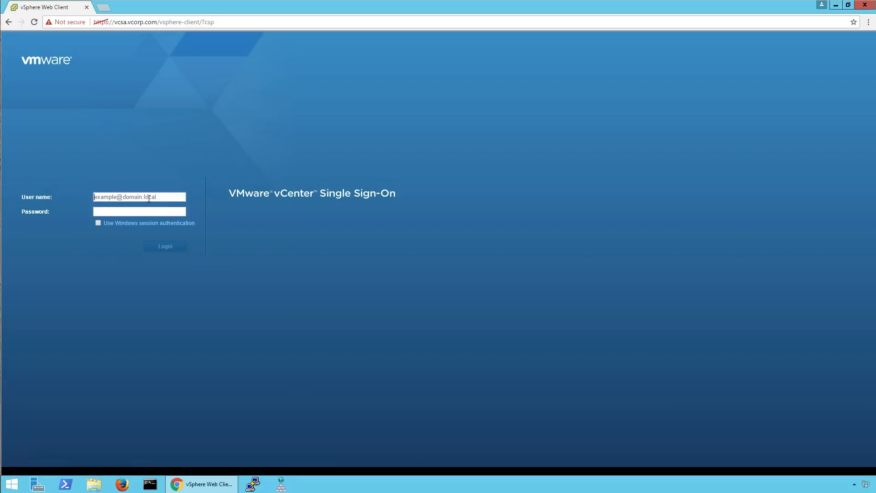
Log in with the SSO administrator account and its password.
{"action": "type", "text": "administrator"}
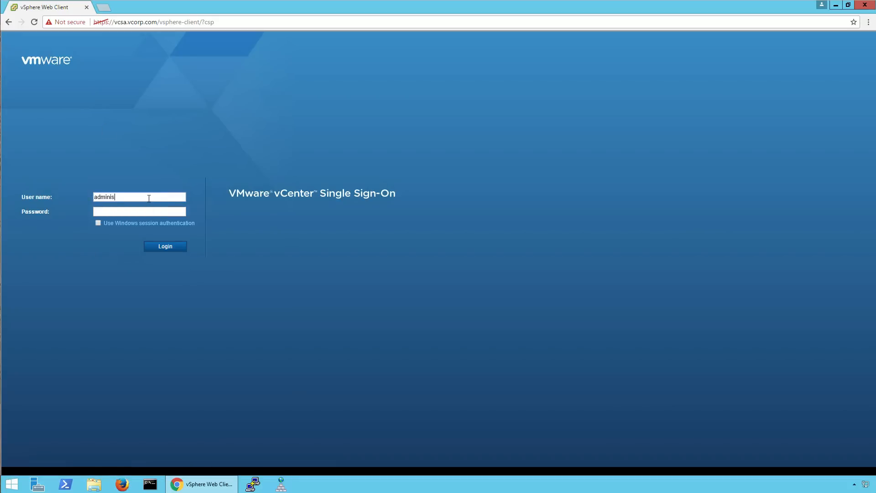
{"action": "type", "text": "@vsphere.local"}
{"action": "key", "text": "Tab"}
{"action": "type", "text": "VMware1!"}
{"action": "key", "text": "Return"}
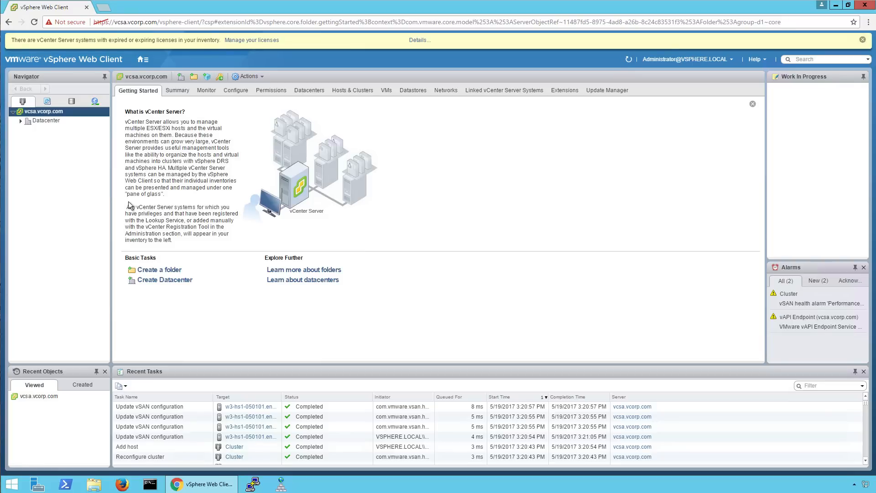
Dismiss the license banner and expand Datacenter and Cluster to open host w3-hs1-050101.
{"action": "left_click", "coordinate": [863, 40]}
{"action": "left_click", "coordinate": [21, 102]}
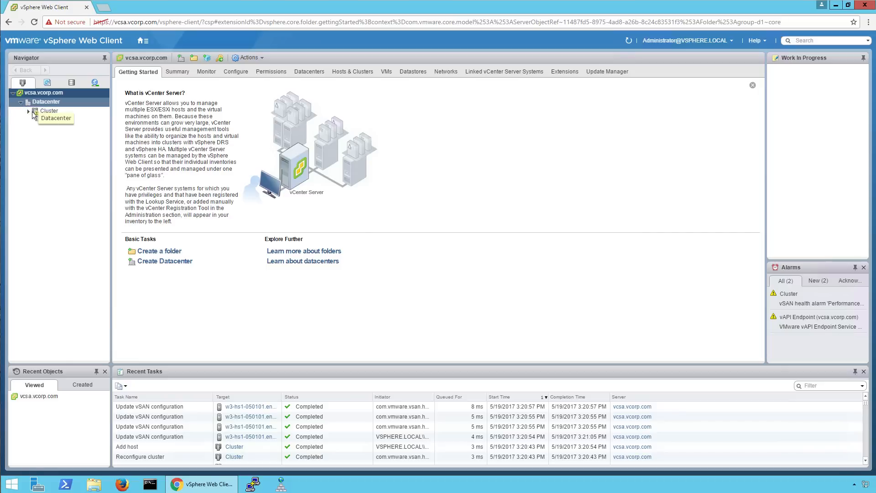
{"action": "left_click", "coordinate": [27, 111]}
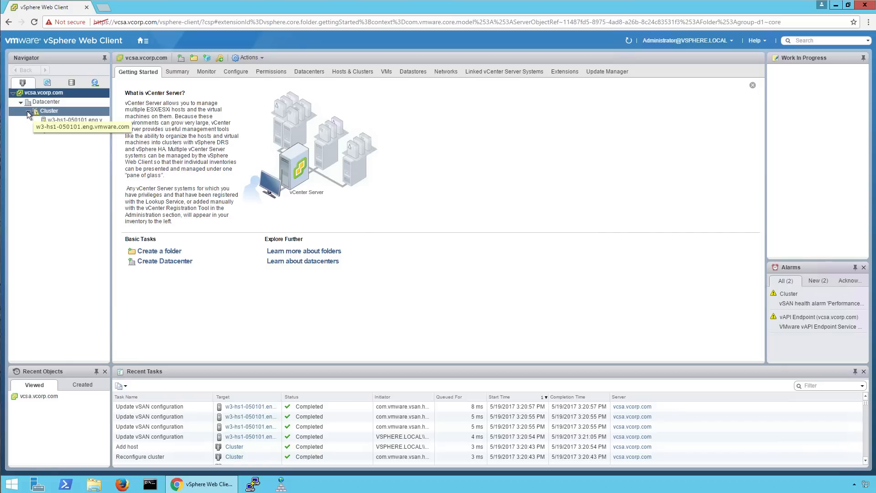
{"action": "left_click", "coordinate": [64, 121]}
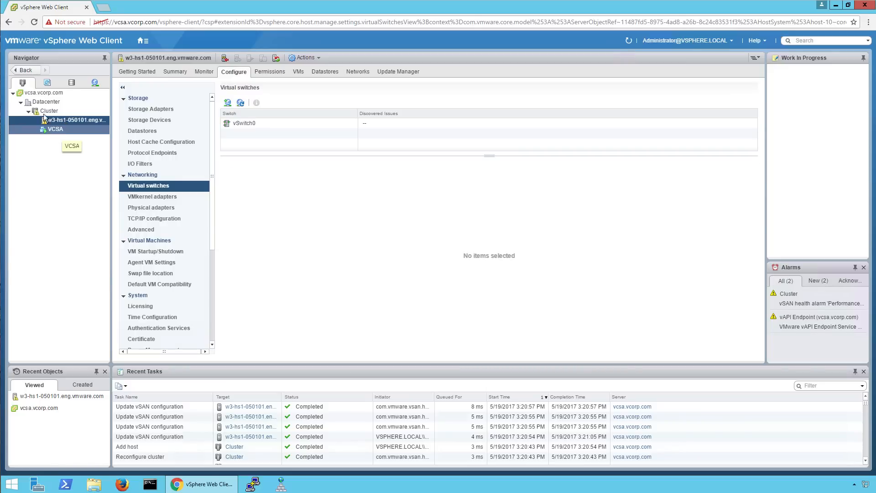
Open the Cluster's vSAN Disk Management and review the disks in both disk groups.
{"action": "left_click", "coordinate": [46, 112]}
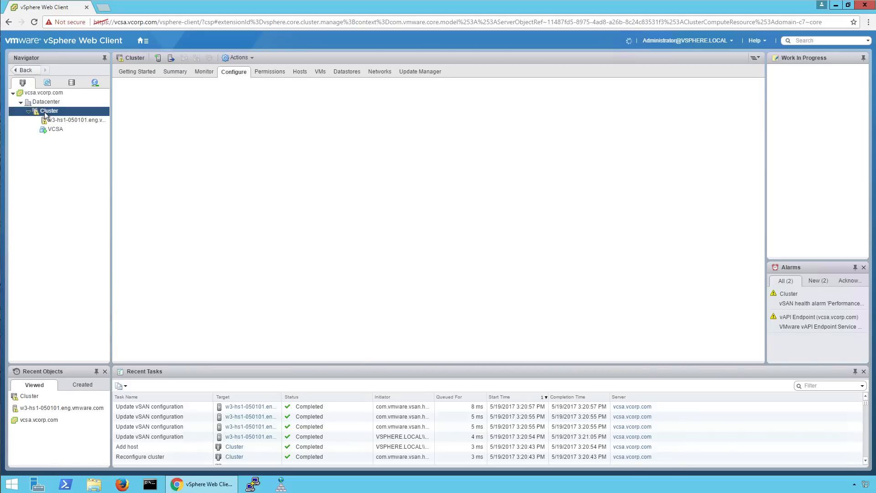
{"action": "left_click", "coordinate": [150, 141]}
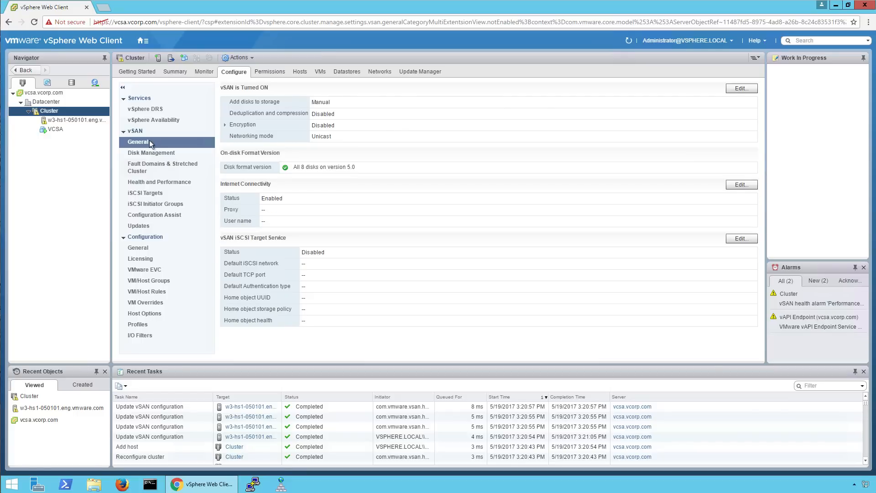
{"action": "left_click", "coordinate": [152, 154]}
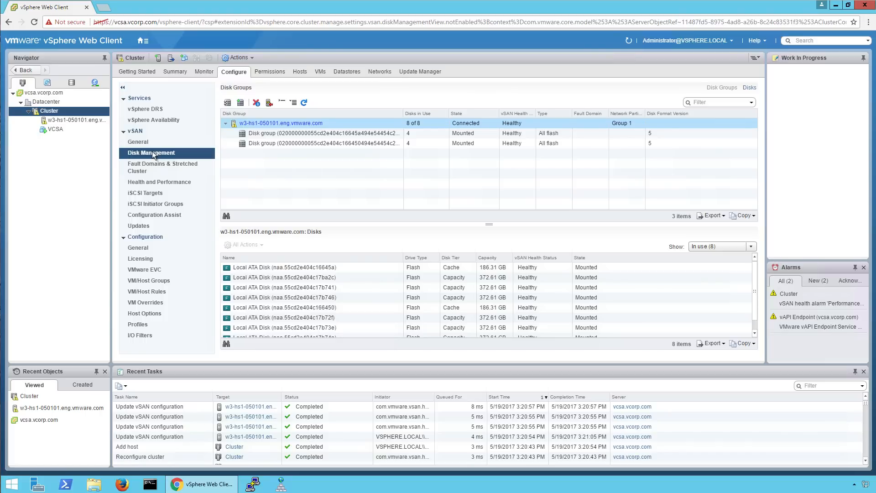
{"action": "left_click", "coordinate": [351, 134]}
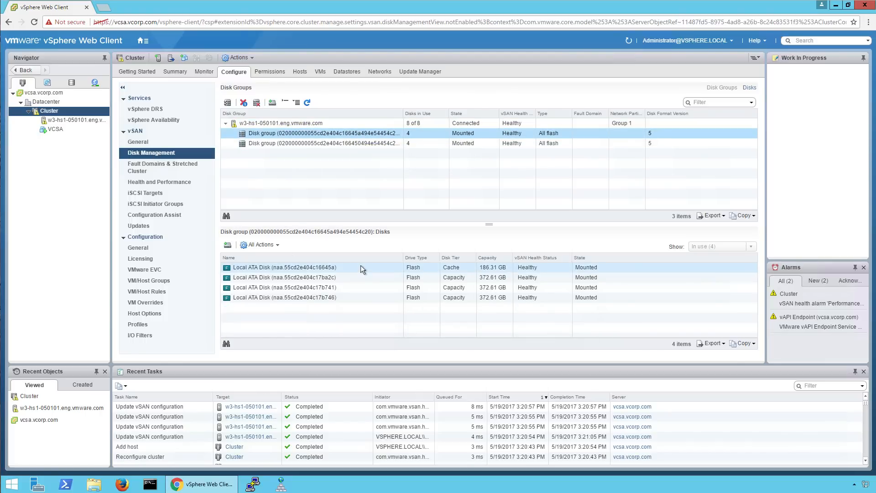
{"action": "left_click", "coordinate": [328, 144]}
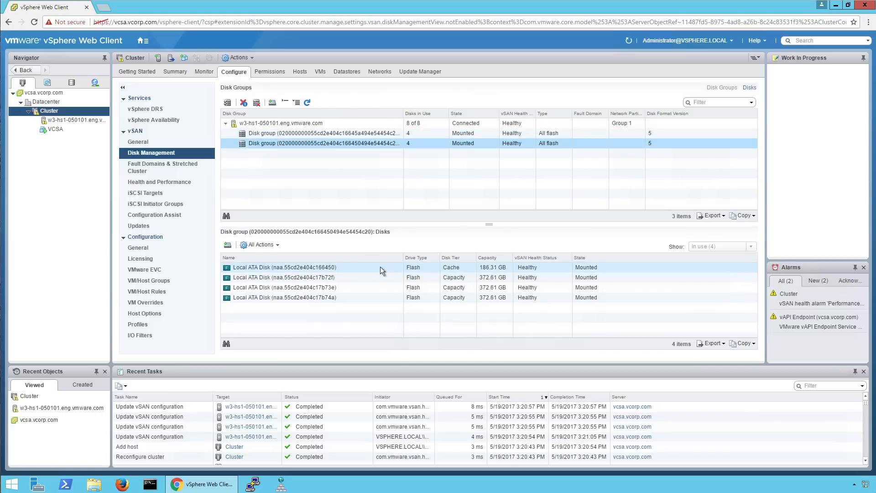
{"action": "right_click", "coordinate": [53, 112]}
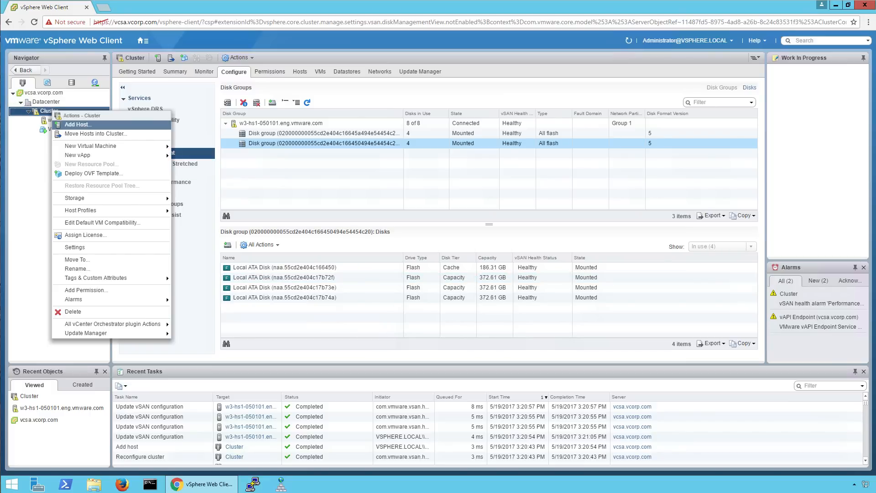
Run the Add Host wizard for w3-hs2-050101.eng.vmware.com with root credentials and finish it.
{"action": "left_click", "coordinate": [77, 124]}
{"action": "type", "text": "w3"}
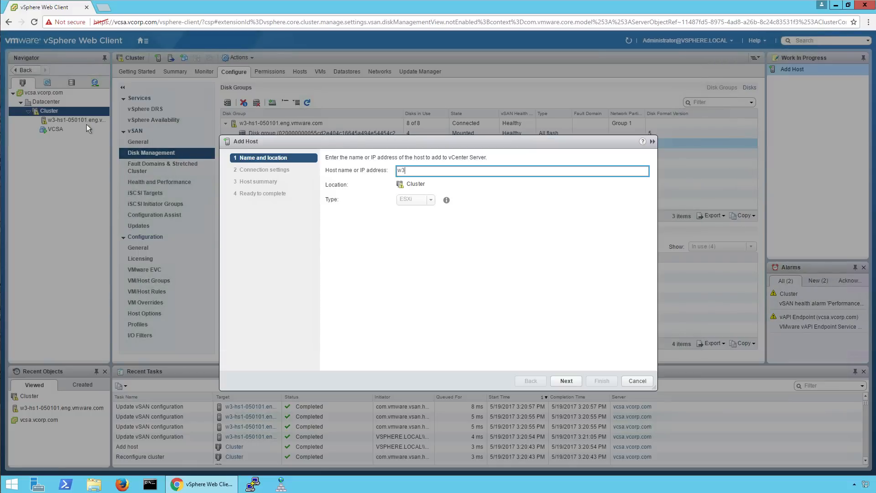
{"action": "type", "text": "-hs2-050101.eng.vmware.com"}
{"action": "key", "text": "Return"}
{"action": "type", "text": "root"}
{"action": "key", "text": "Tab"}
{"action": "type", "text": "********"}
{"action": "key", "text": "Return"}
{"action": "left_click", "coordinate": [523, 380]}
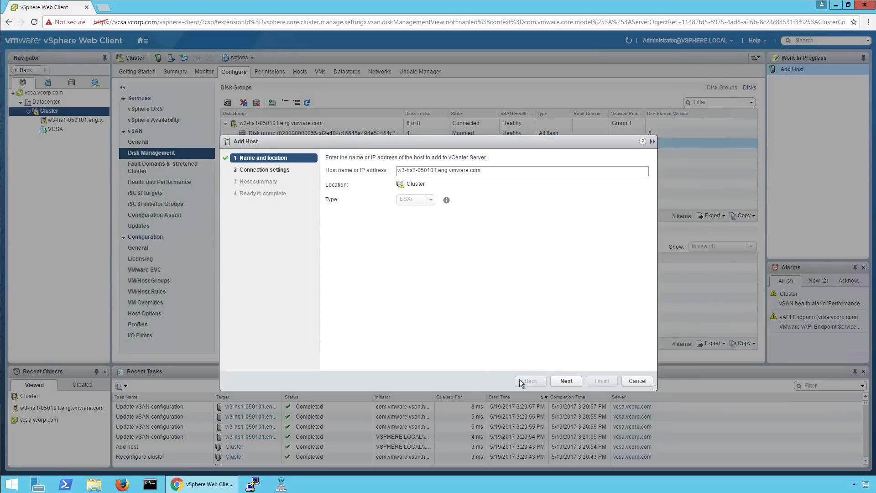
{"action": "left_click", "coordinate": [570, 382]}
{"action": "left_click", "coordinate": [570, 382]}
{"action": "left_click", "coordinate": [566, 380]}
{"action": "left_click", "coordinate": [566, 381]}
{"action": "left_click", "coordinate": [566, 381]}
{"action": "left_click", "coordinate": [602, 381]}
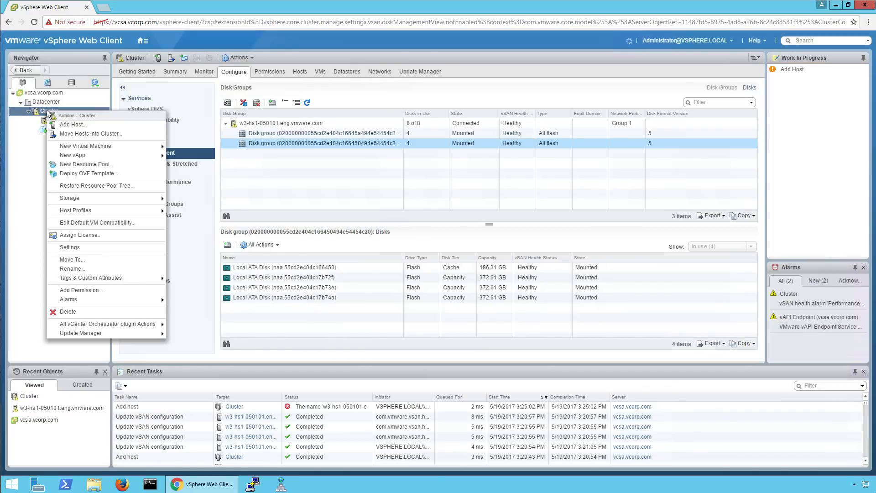
Add host w3-hs1-050102.eng.vmware.com to the Cluster as root, accepting its certificate.
{"action": "right_click", "coordinate": [48, 112]}
{"action": "left_click", "coordinate": [57, 123]}
{"action": "type", "text": "w3"}
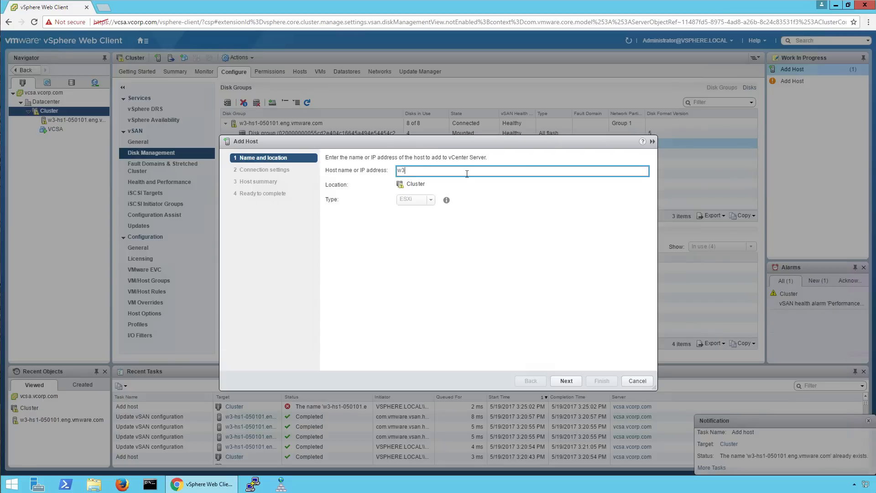
{"action": "type", "text": "-hs1-050102.eng.vmware.com"}
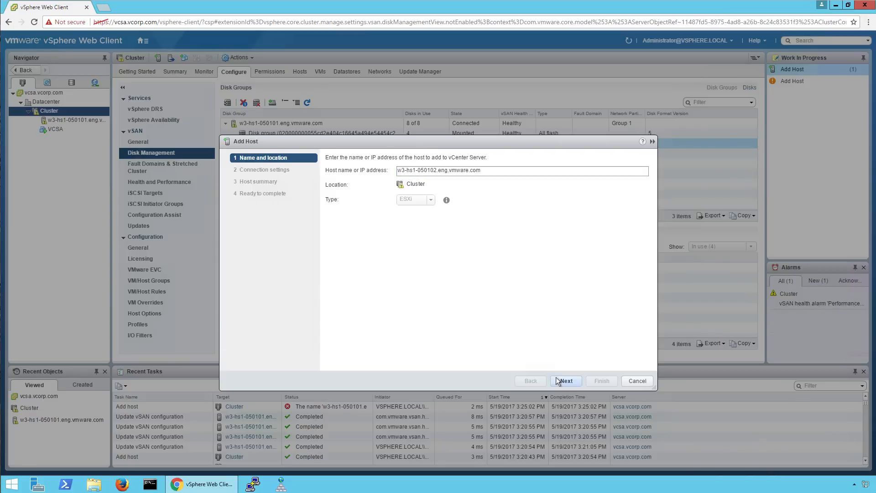
{"action": "left_click", "coordinate": [562, 382]}
{"action": "type", "text": "root"}
{"action": "key", "text": "Tab"}
{"action": "type", "text": "********"}
{"action": "left_click", "coordinate": [566, 380]}
{"action": "left_click", "coordinate": [468, 313]}
{"action": "left_click", "coordinate": [566, 380]}
{"action": "left_click", "coordinate": [566, 380]}
{"action": "left_click", "coordinate": [566, 380]}
{"action": "left_click", "coordinate": [602, 380]}
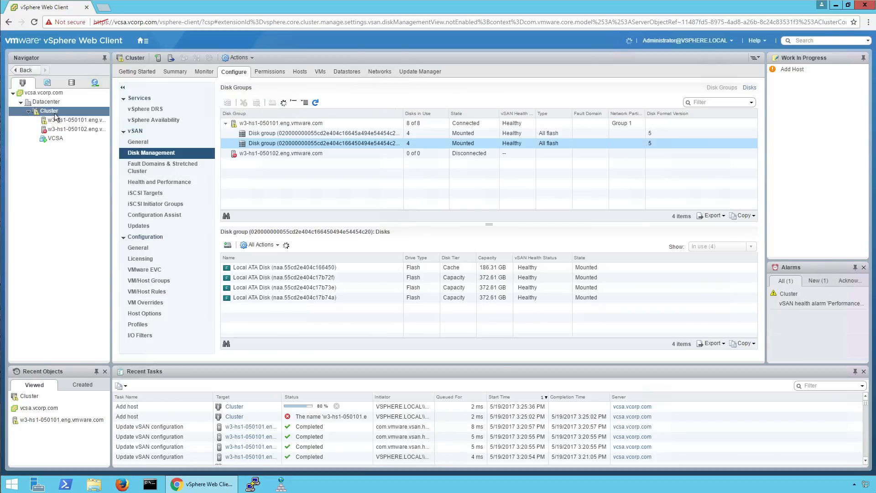
Add host w3-hs1-050103.eng.vmware.com to the Cluster as root, accepting its certificate.
{"action": "right_click", "coordinate": [53, 112]}
{"action": "left_click", "coordinate": [68, 128]}
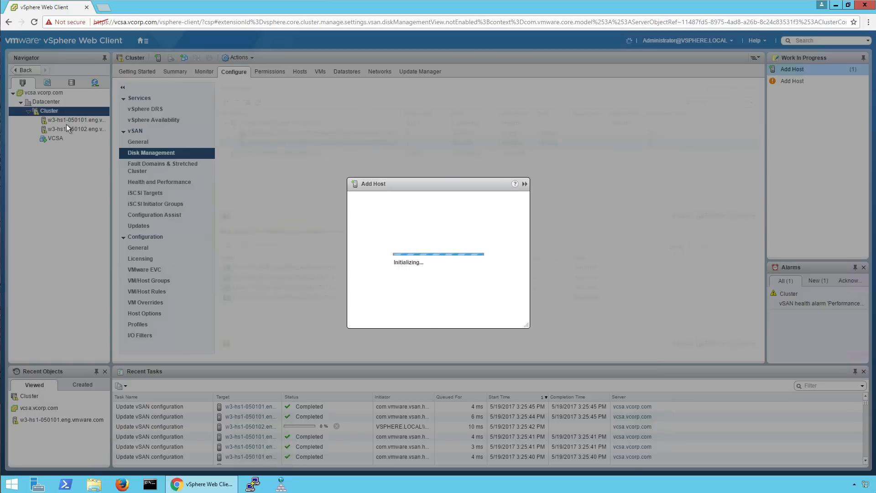
{"action": "type", "text": "w3-hs1-050103.eng.vmware.com"}
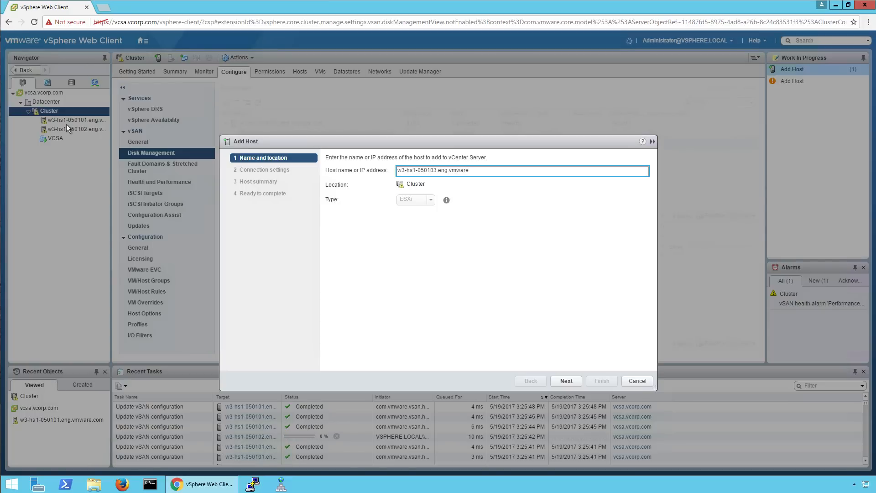
{"action": "key", "text": "Return"}
{"action": "type", "text": "root"}
{"action": "key", "text": "Tab"}
{"action": "type", "text": "VMware1!"}
{"action": "key", "text": "Return"}
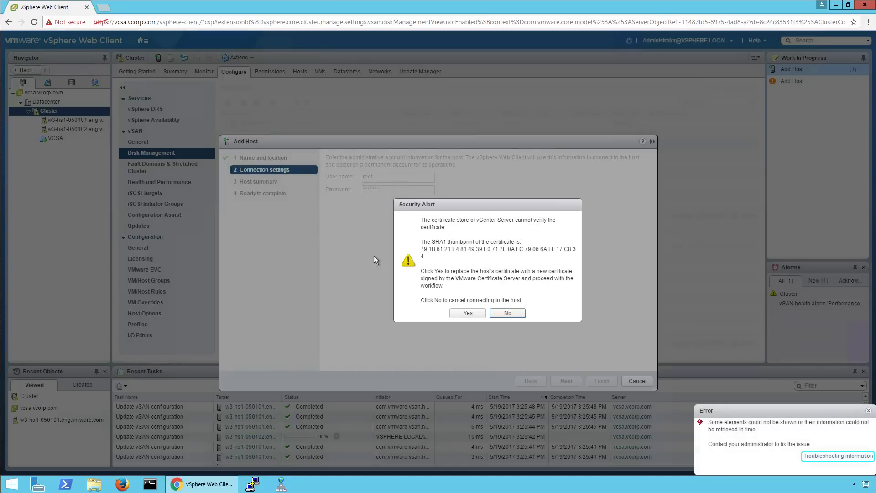
{"action": "left_click", "coordinate": [468, 313]}
{"action": "left_click", "coordinate": [566, 381]}
{"action": "left_click", "coordinate": [566, 380]}
{"action": "left_click", "coordinate": [566, 380]}
{"action": "left_click", "coordinate": [602, 381]}
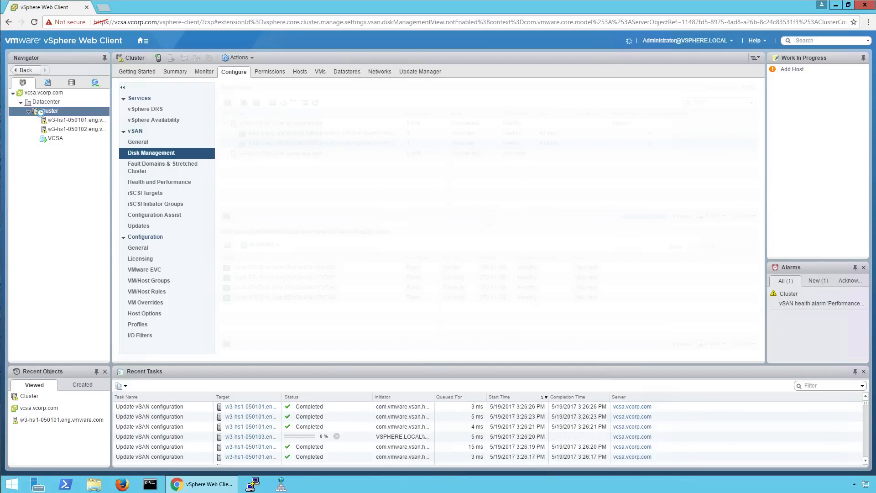
Add host w3-hs1-050104.eng.vmware.com to the Cluster as root, then sort recent tasks by completion.
{"action": "right_click", "coordinate": [86, 112]}
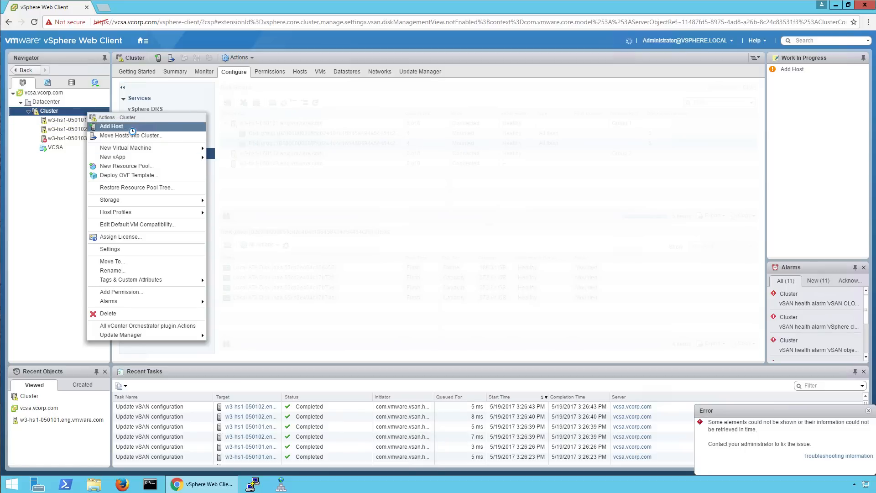
{"action": "left_click", "coordinate": [869, 411]}
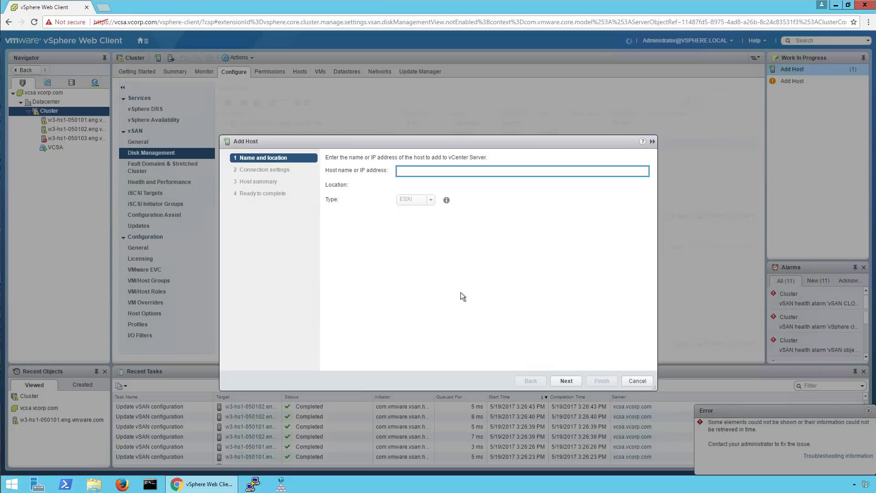
{"action": "type", "text": "w3-hs1-050104.eng.vmware.com"}
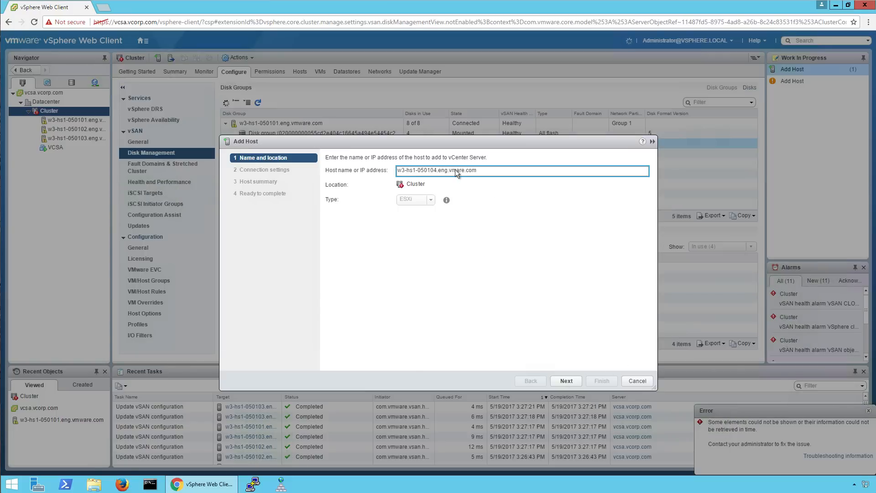
{"action": "left_click", "coordinate": [566, 380]}
{"action": "type", "text": "root"}
{"action": "key", "text": "Tab"}
{"action": "type", "text": "VMware1!"}
{"action": "left_click", "coordinate": [566, 380]}
{"action": "left_click", "coordinate": [462, 319]}
{"action": "left_click", "coordinate": [566, 380]}
{"action": "left_click", "coordinate": [566, 380]}
{"action": "left_click", "coordinate": [567, 381]}
{"action": "left_click", "coordinate": [602, 381]}
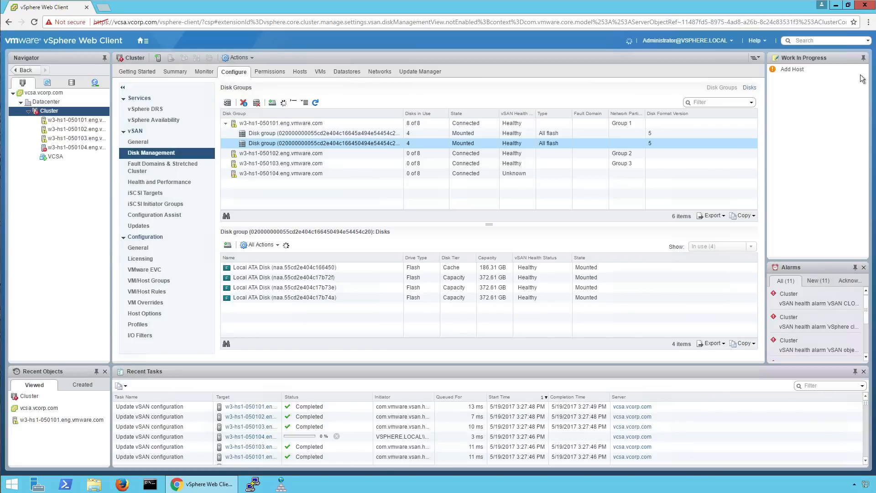
{"action": "left_click", "coordinate": [579, 397]}
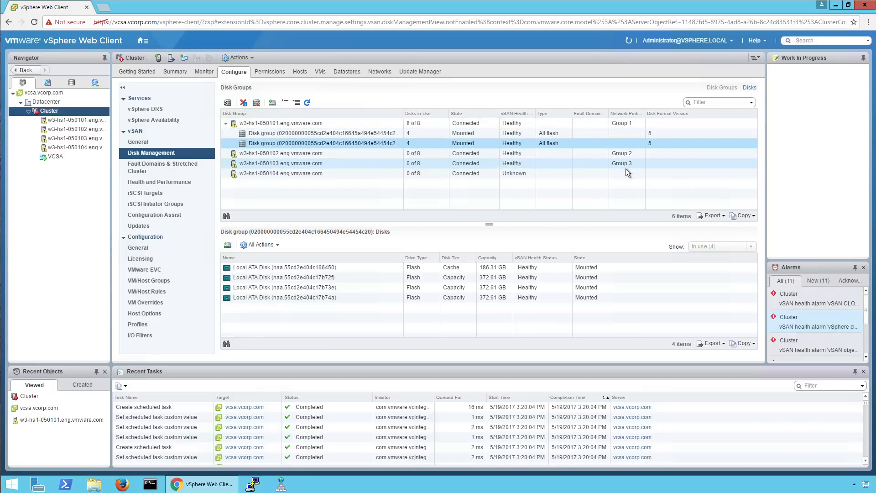
Refresh Disk Management so hosts 050102, 050103 and 050104 appear in partition Groups 2–4.
{"action": "left_click", "coordinate": [630, 41]}
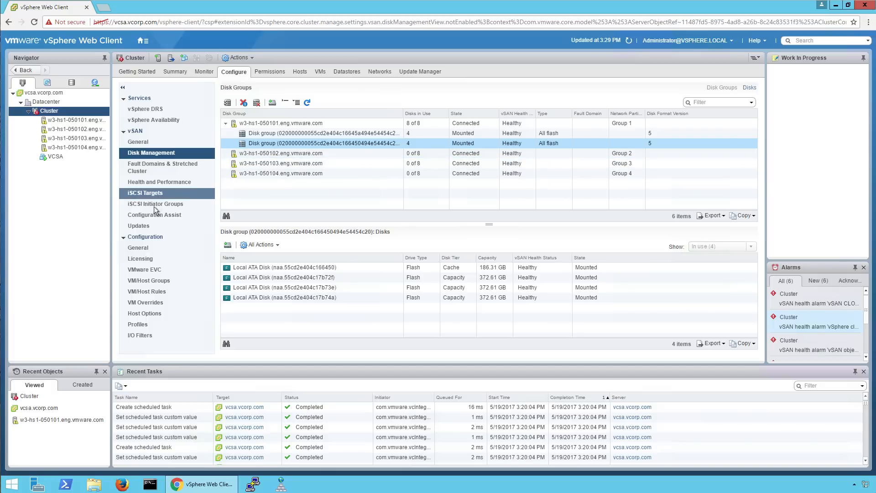
Open Configuration Assist and inspect the vSAN vmknic, cluster partition and vMotion vmknic network tests.
{"action": "left_click", "coordinate": [140, 215]}
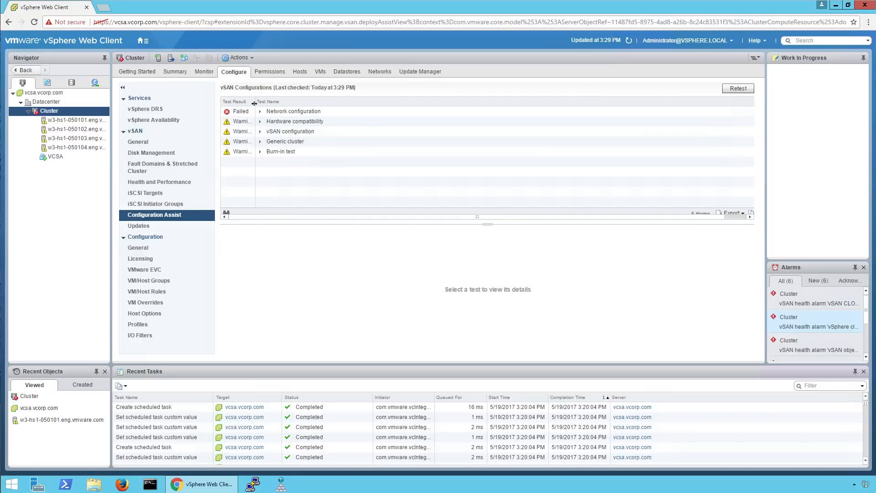
{"action": "left_click_drag", "start_coordinate": [255, 102], "coordinate": [298, 105]}
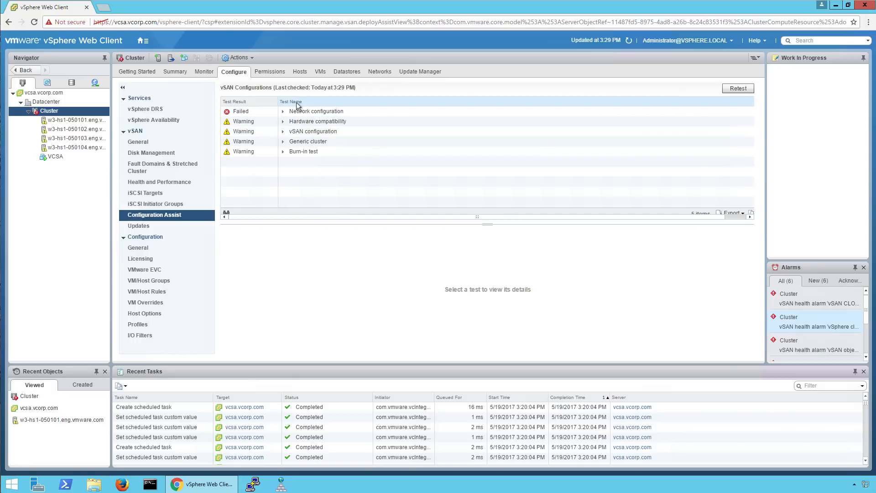
{"action": "left_click", "coordinate": [283, 112]}
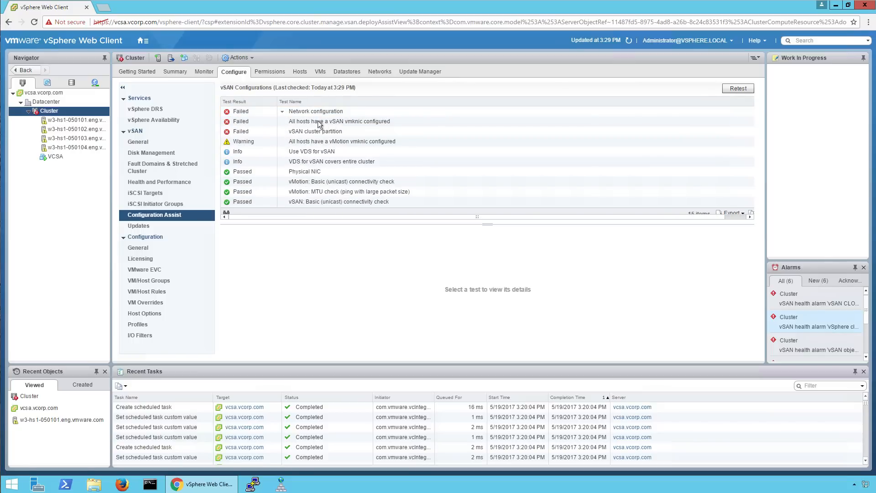
{"action": "left_click", "coordinate": [320, 122]}
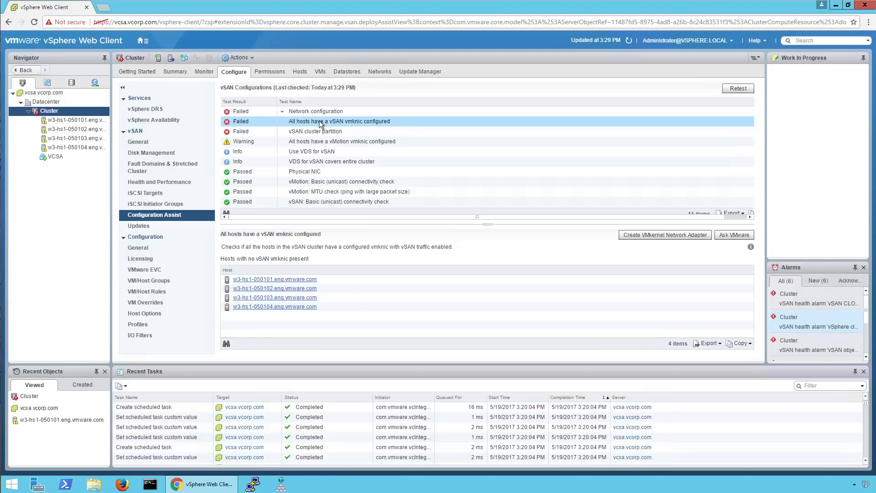
{"action": "left_click", "coordinate": [310, 132]}
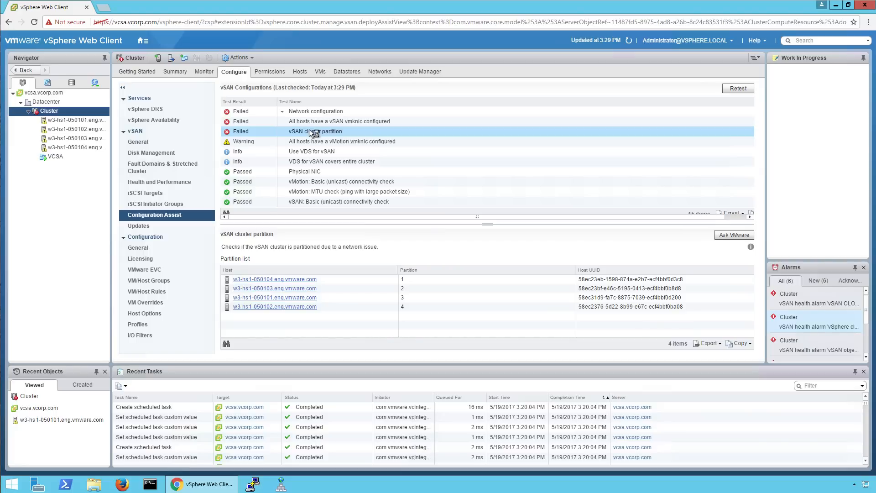
{"action": "left_click", "coordinate": [301, 143]}
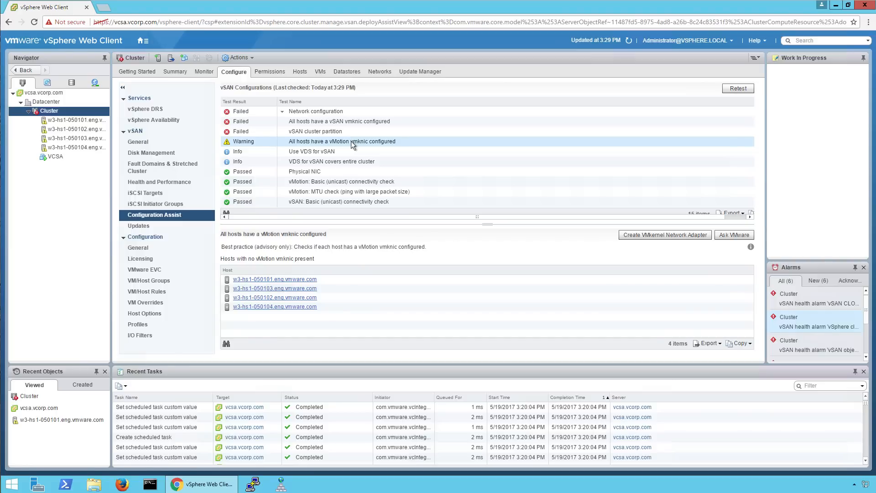
Review the Use VDS for vSAN and VDS coverage checks and launch Create VDS.
{"action": "left_click", "coordinate": [245, 155]}
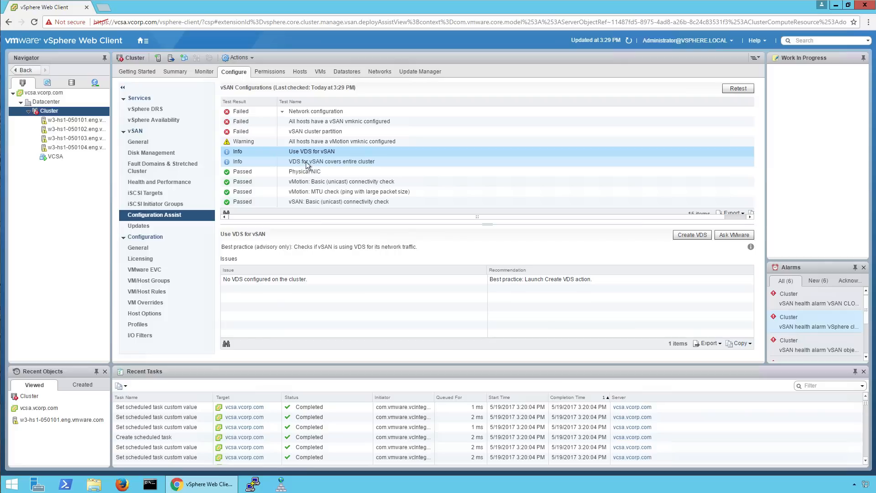
{"action": "left_click", "coordinate": [287, 162]}
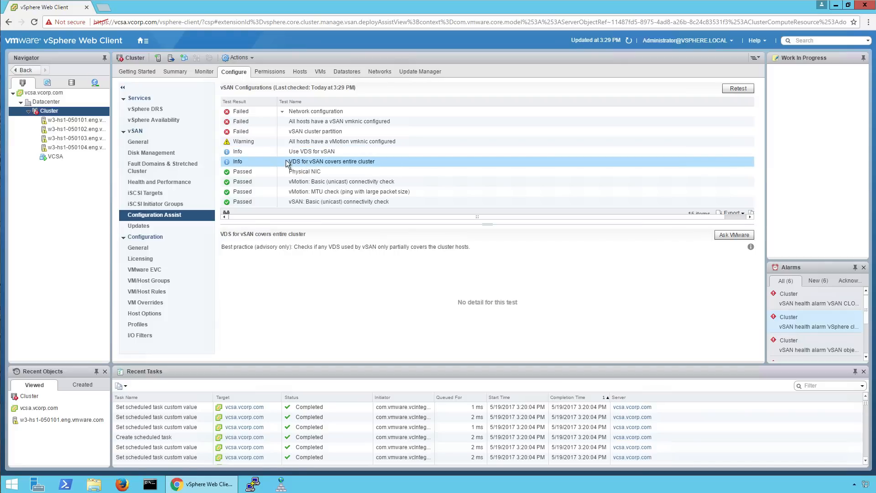
{"action": "left_click", "coordinate": [260, 151]}
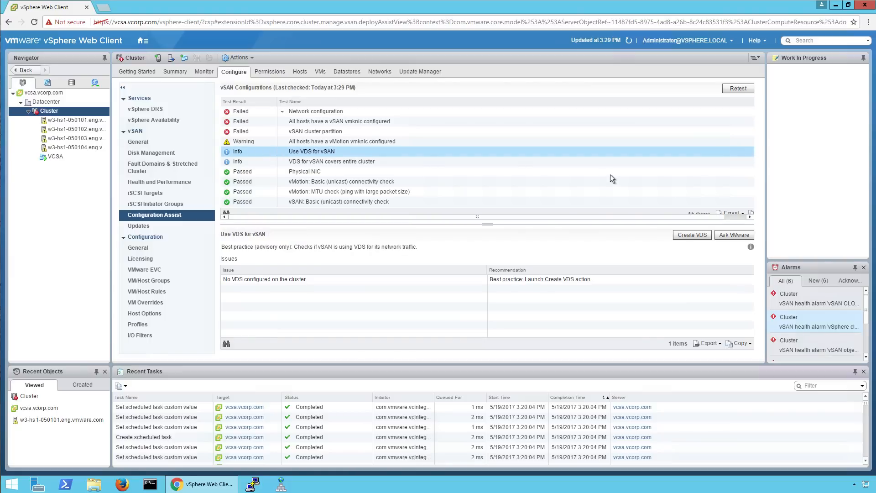
{"action": "left_click", "coordinate": [686, 236]}
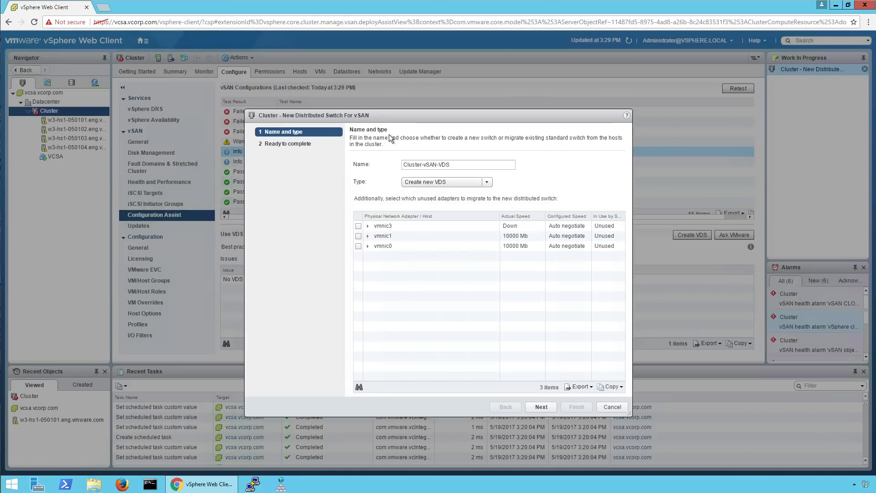
Name the new switch vDS-vSAN, migrate vmnic1 and vmnic0, keep Create new VDS, and finish.
{"action": "left_click_drag", "start_coordinate": [453, 165], "coordinate": [379, 163]}
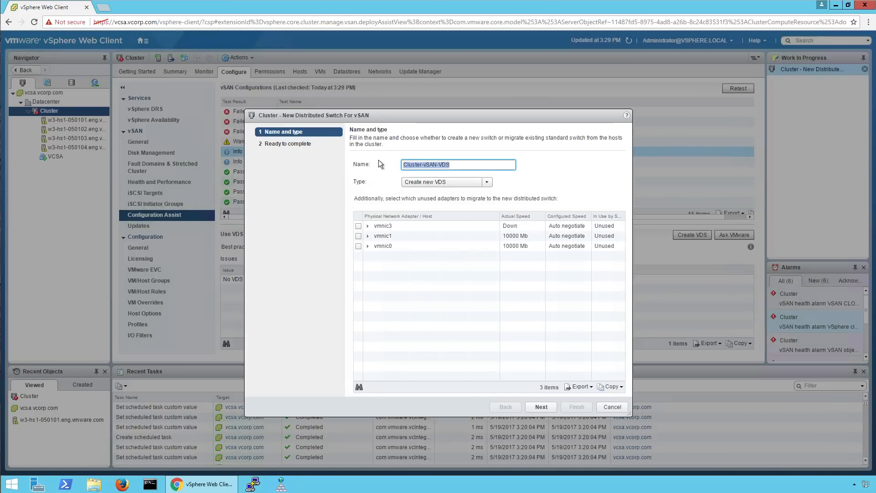
{"action": "type", "text": "vDS"}
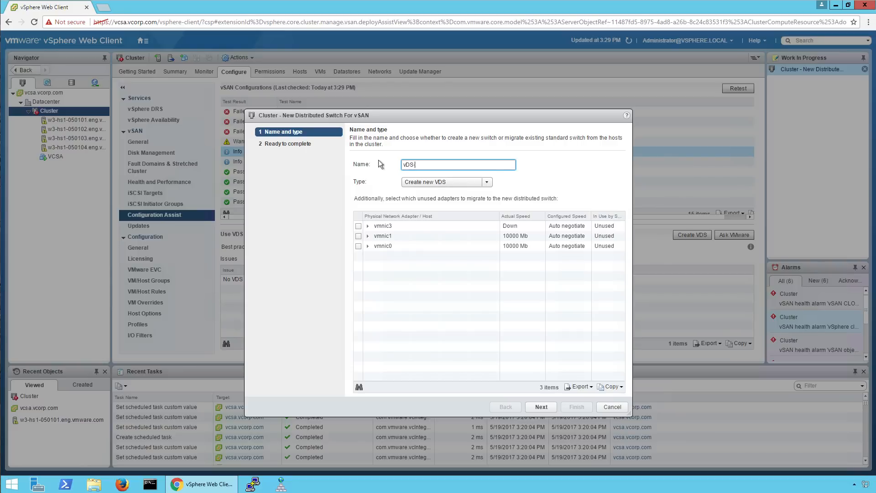
{"action": "type", "text": "-vSAN"}
{"action": "left_click", "coordinate": [358, 236]}
{"action": "left_click", "coordinate": [359, 246]}
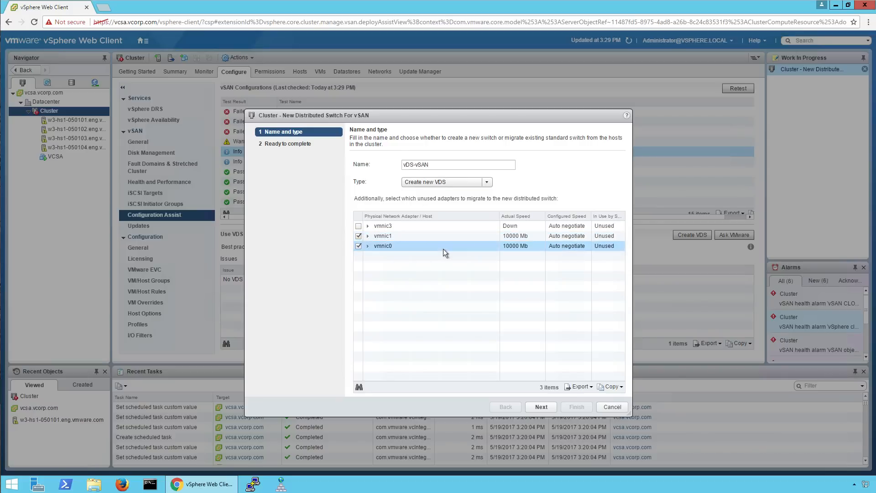
{"action": "left_click", "coordinate": [488, 179]}
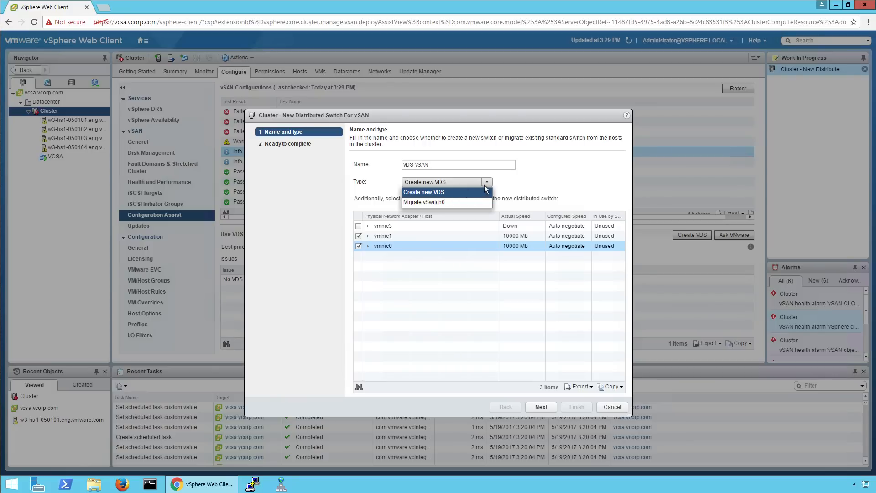
{"action": "left_click", "coordinate": [490, 181]}
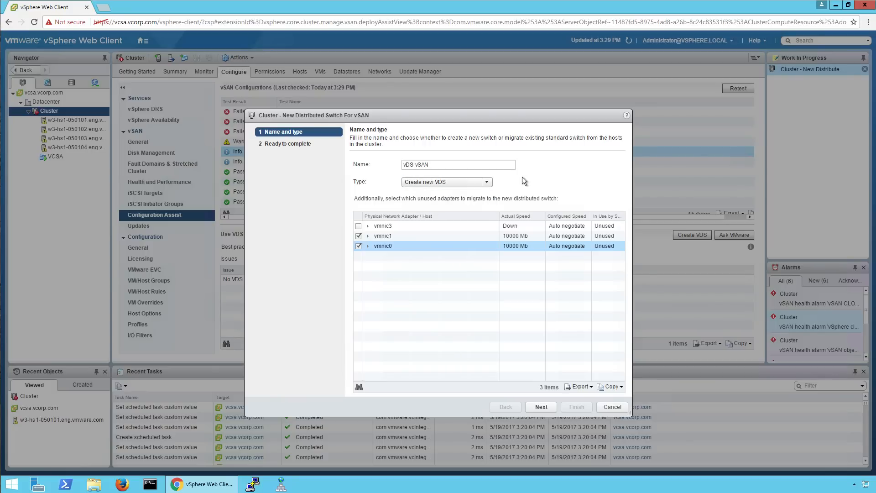
{"action": "left_click", "coordinate": [543, 405]}
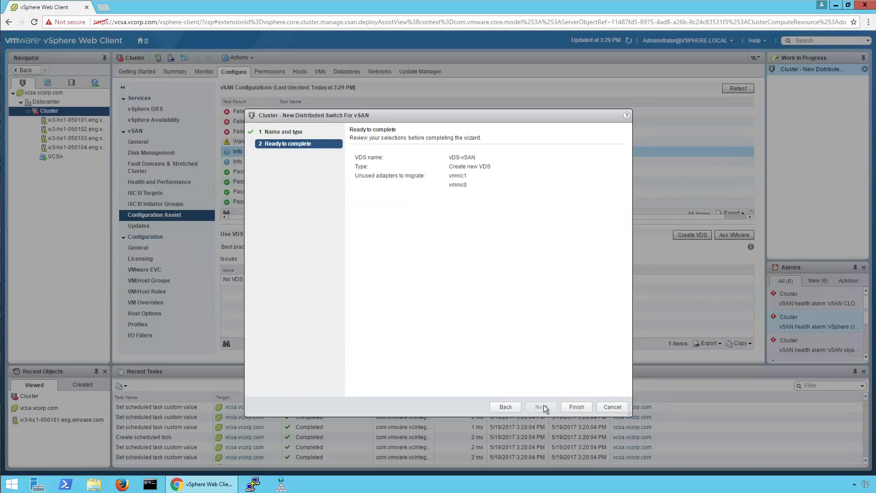
{"action": "left_click", "coordinate": [566, 406]}
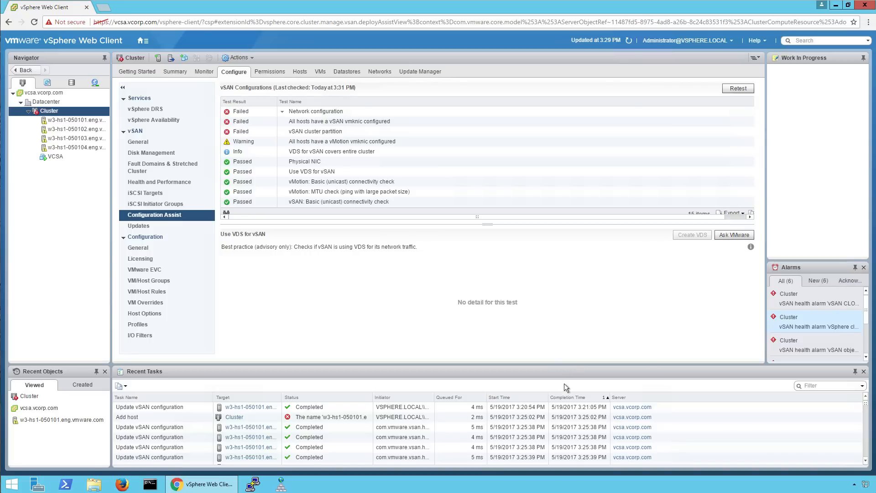
Retest the configuration checks, inspect the vSAN vmknic test, and launch vSAN VMkernel adapter creation.
{"action": "left_click", "coordinate": [570, 400]}
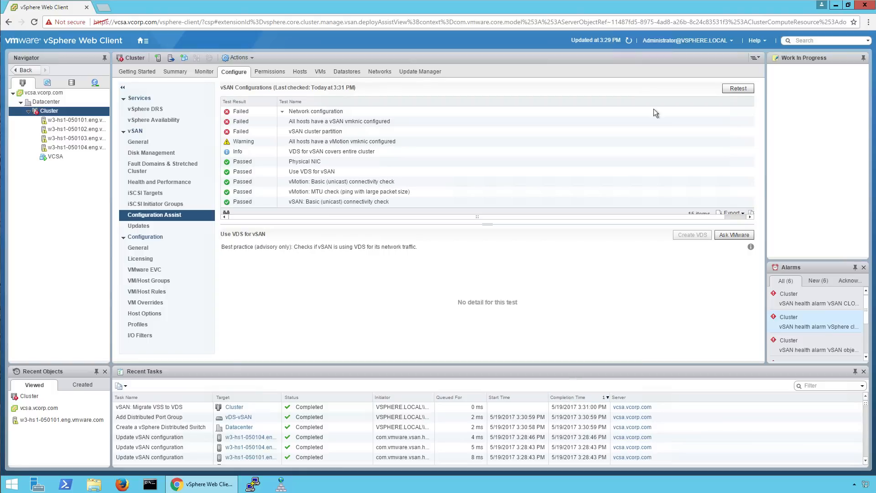
{"action": "left_click", "coordinate": [730, 89]}
{"action": "left_click", "coordinate": [305, 154]}
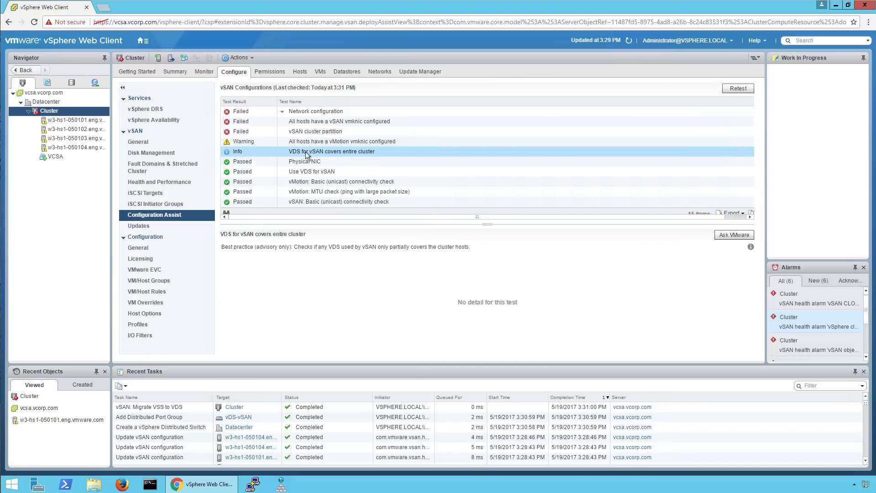
{"action": "left_click", "coordinate": [300, 123]}
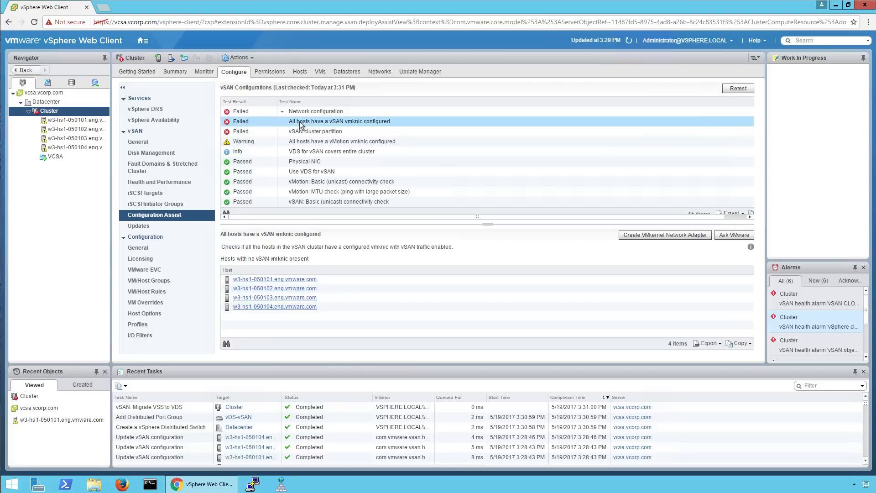
{"action": "left_click", "coordinate": [636, 234]}
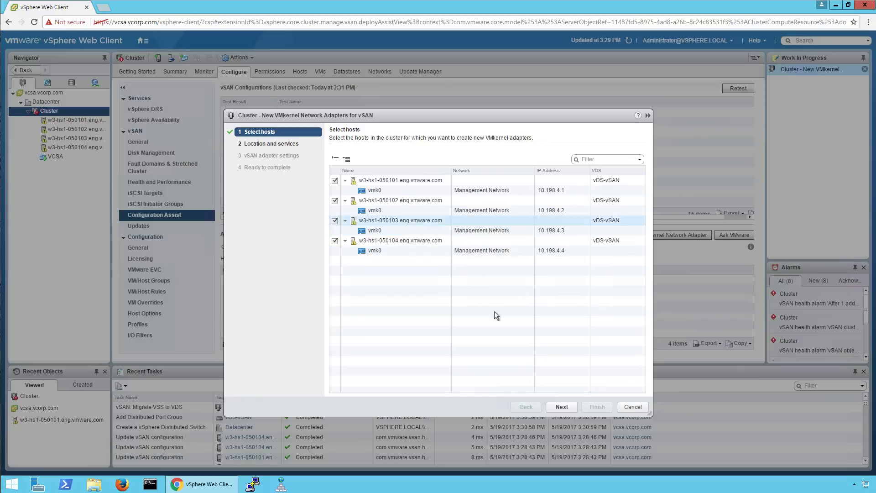
Use all four hosts on vDS-vSAN with port group Cluster-VSAN-DPortGroup for the vSAN adapters.
{"action": "left_click", "coordinate": [561, 407]}
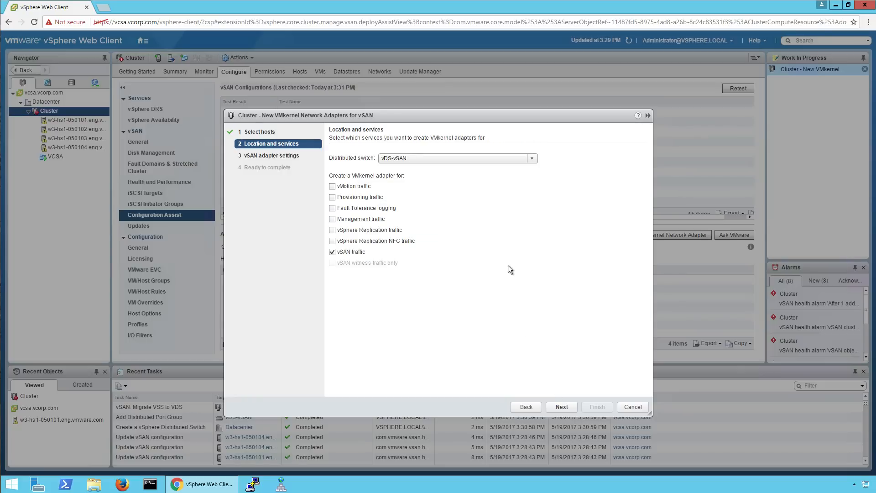
{"action": "left_click", "coordinate": [404, 157]}
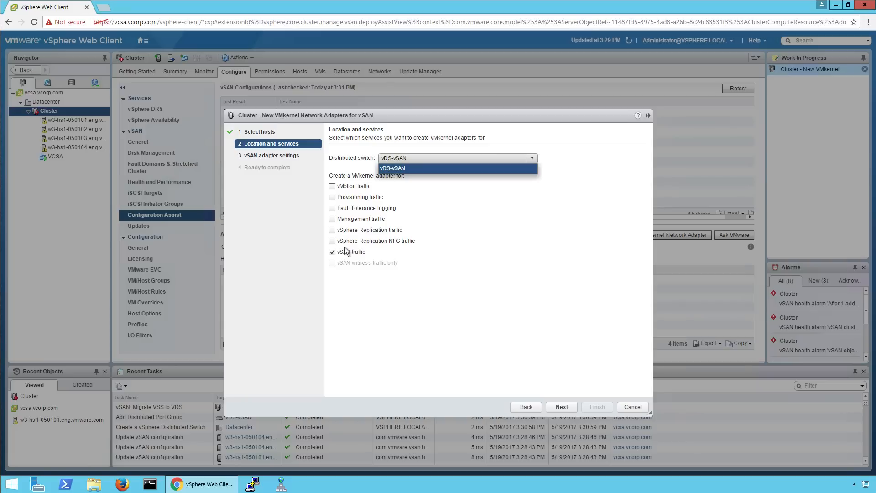
{"action": "left_click", "coordinate": [362, 253]}
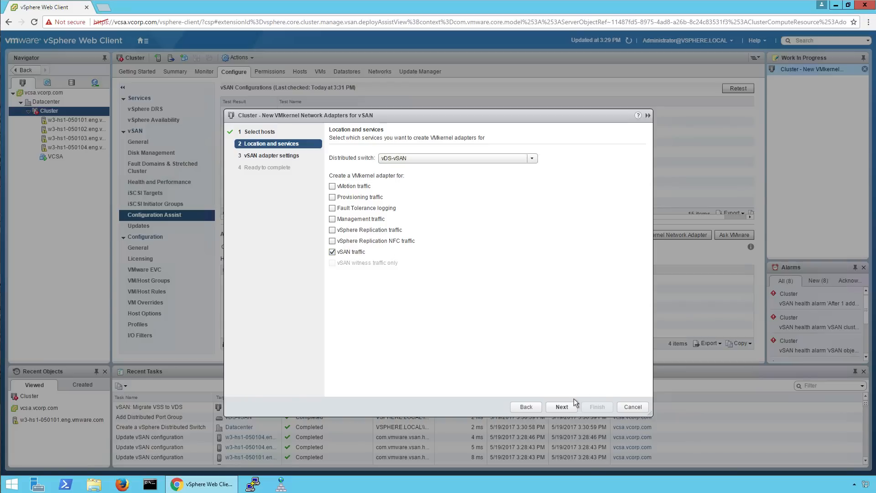
{"action": "left_click", "coordinate": [562, 407]}
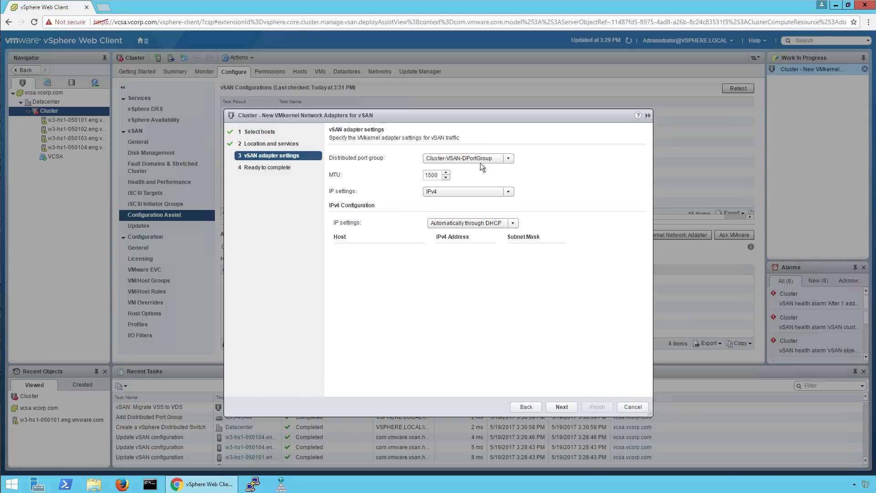
{"action": "left_click", "coordinate": [507, 159]}
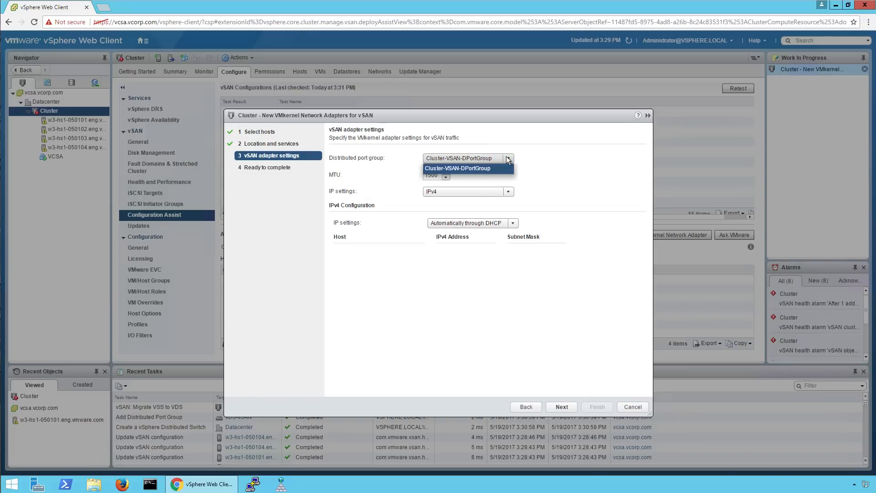
{"action": "left_click", "coordinate": [480, 166]}
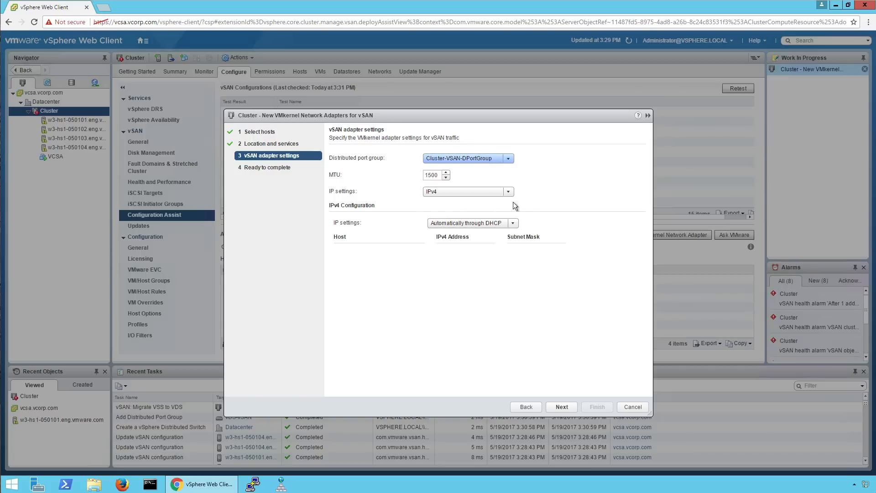
Assign static IPv4 addresses 192.168.153.1–4 with mask 255.255.255.0 and create the adapters.
{"action": "left_click", "coordinate": [514, 224]}
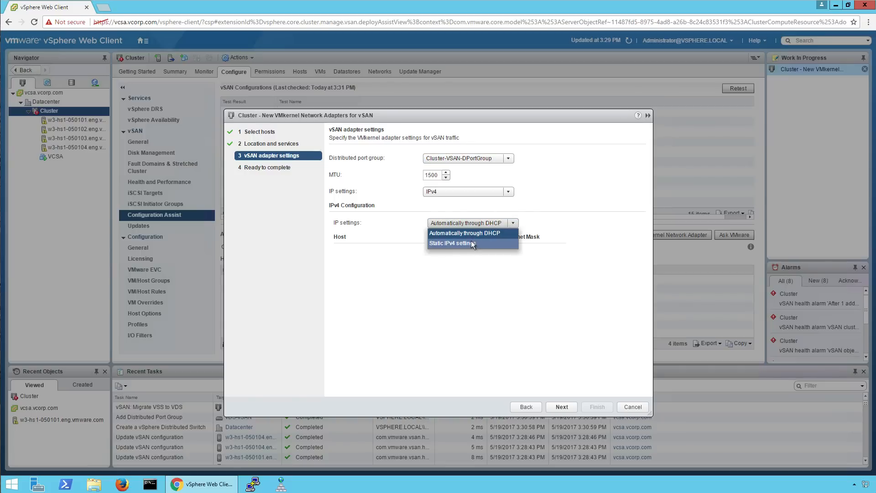
{"action": "left_click", "coordinate": [472, 245]}
{"action": "left_click", "coordinate": [456, 253]}
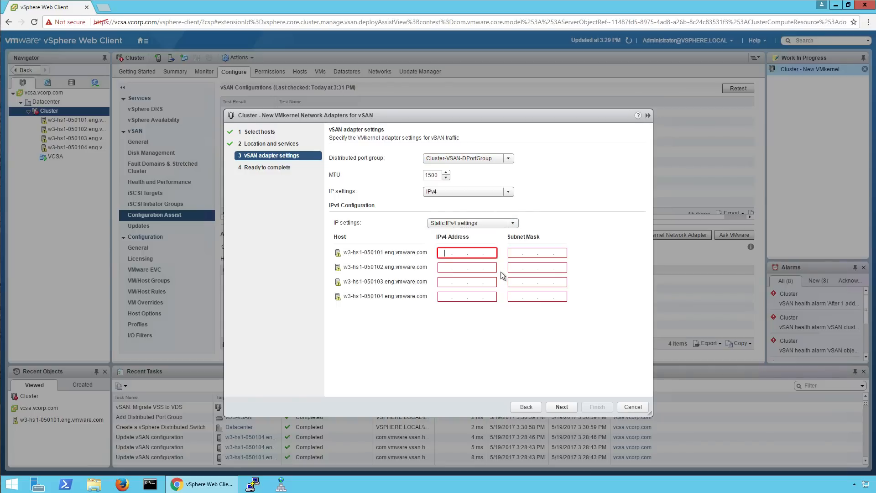
{"action": "type", "text": "192 . 168 . 153 . 1"}
{"action": "key", "text": "Tab"}
{"action": "type", "text": "255."}
{"action": "type", "text": "5"}
{"action": "type", "text": "55.255."}
{"action": "type", "text": "0"}
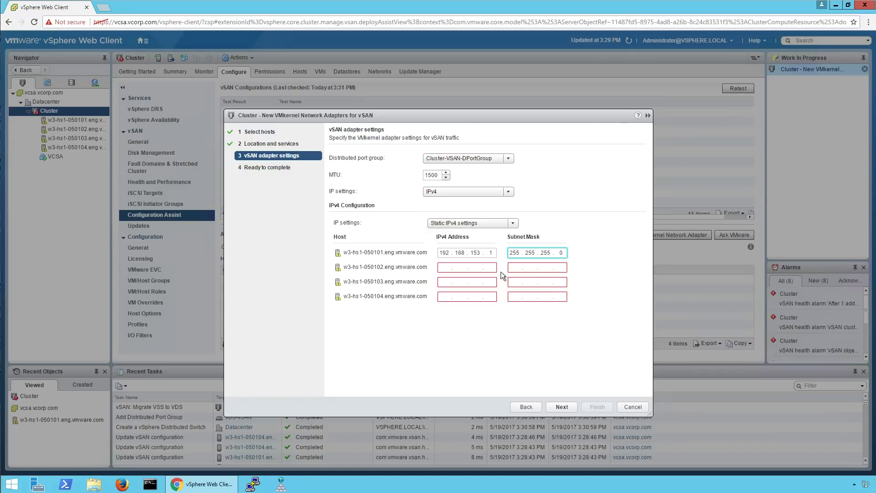
{"action": "key", "text": "Tab"}
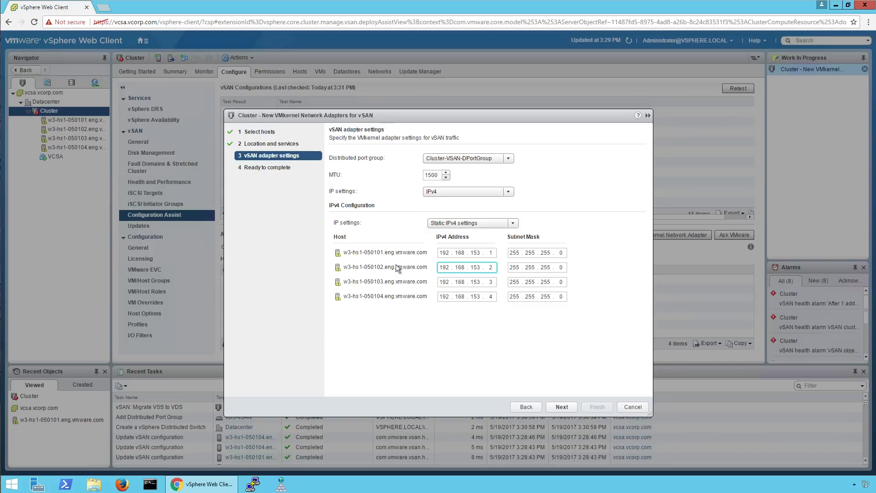
{"action": "left_click", "coordinate": [489, 270]}
{"action": "left_click", "coordinate": [561, 407]}
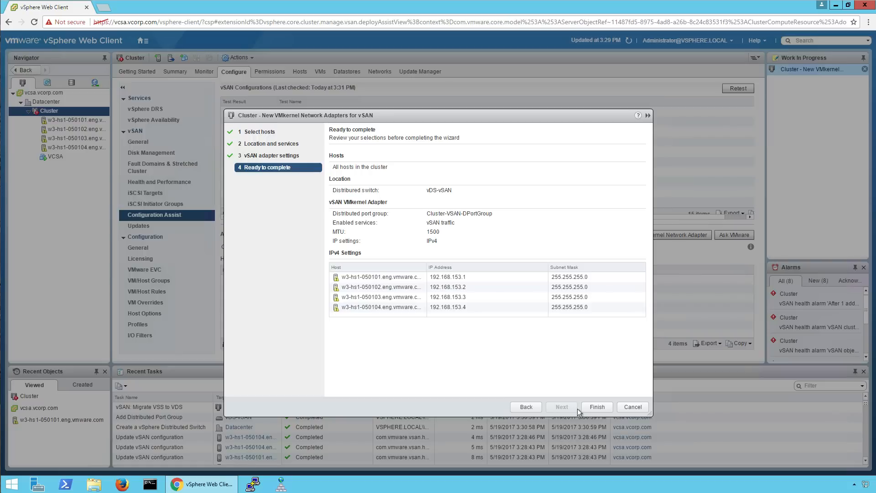
{"action": "left_click", "coordinate": [590, 408]}
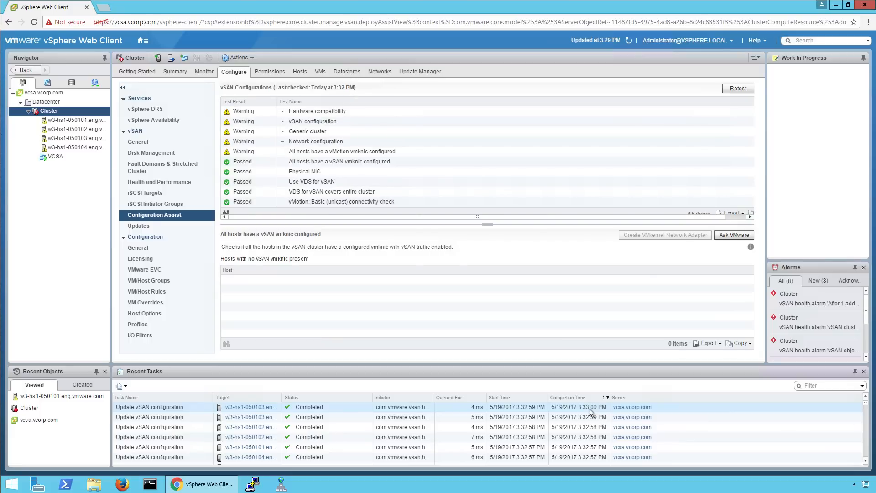
Expand vSAN configuration, view the All disks claimed check's 24 unclaimed disks, and start claiming them.
{"action": "left_click", "coordinate": [282, 122]}
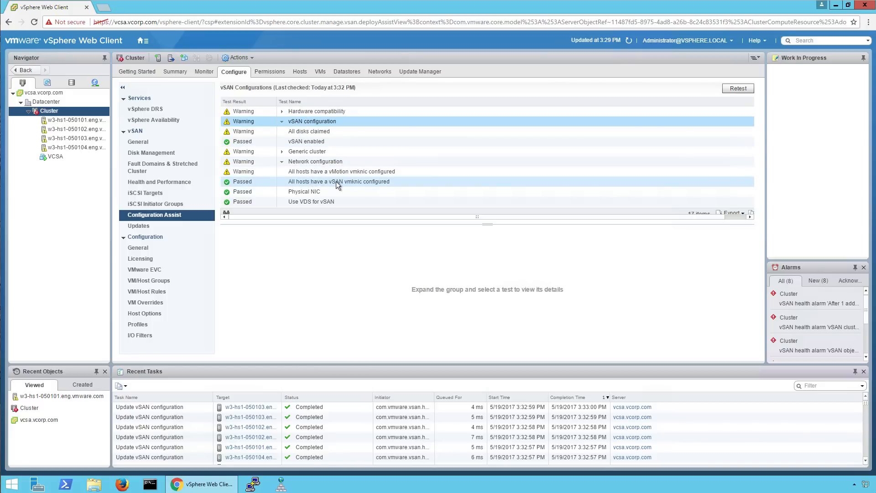
{"action": "left_click", "coordinate": [293, 132]}
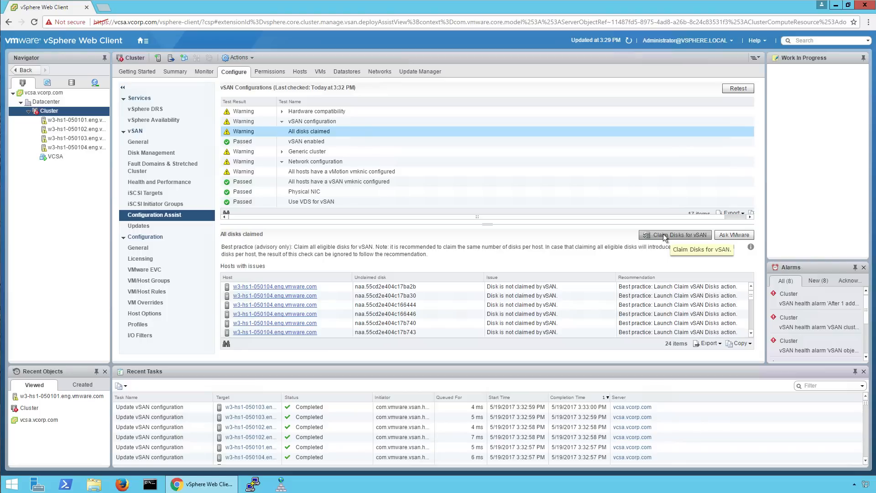
{"action": "left_click", "coordinate": [665, 238]}
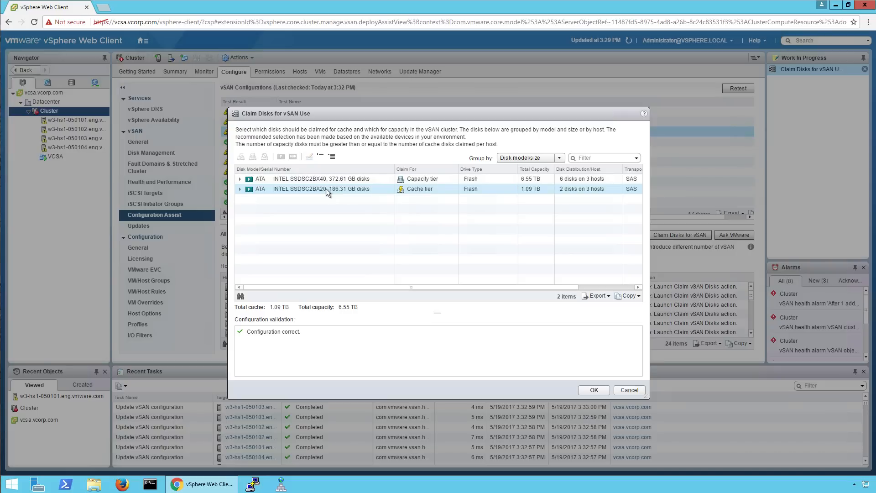
Claim the 372.61 GB disks as capacity tier and 186.31 GB disks as cache, then refresh.
{"action": "left_click", "coordinate": [445, 190]}
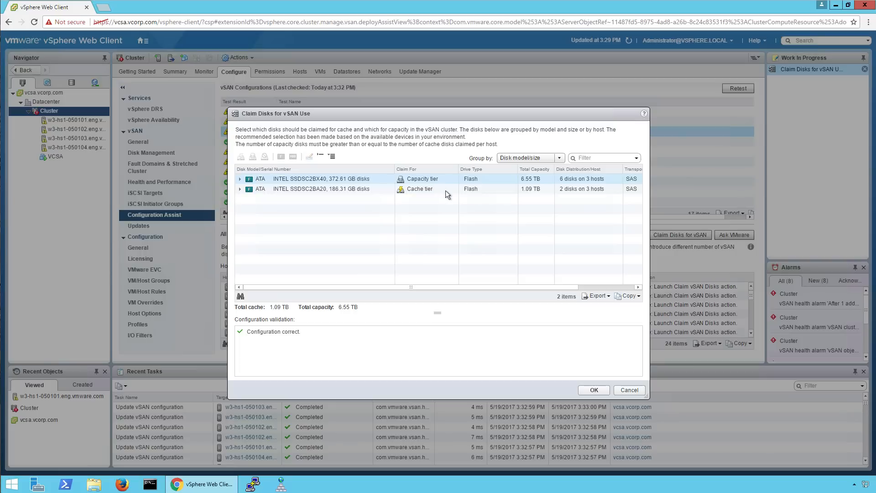
{"action": "left_click", "coordinate": [453, 189]}
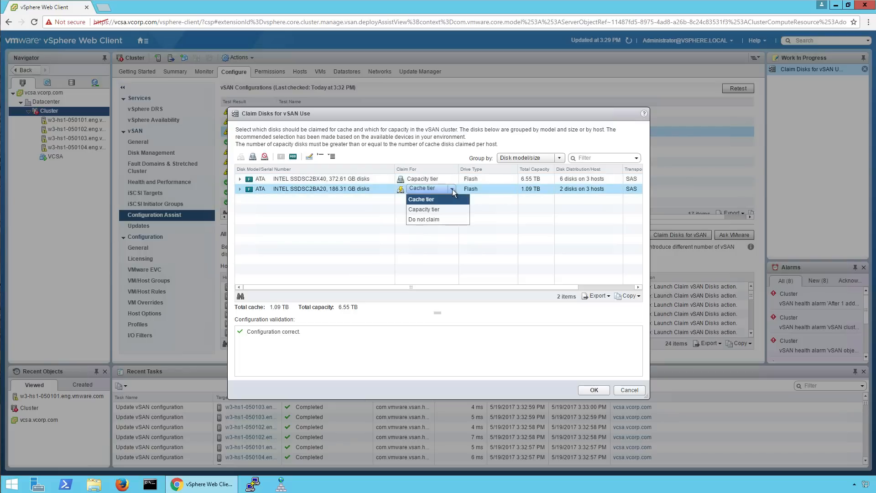
{"action": "left_click", "coordinate": [384, 188]}
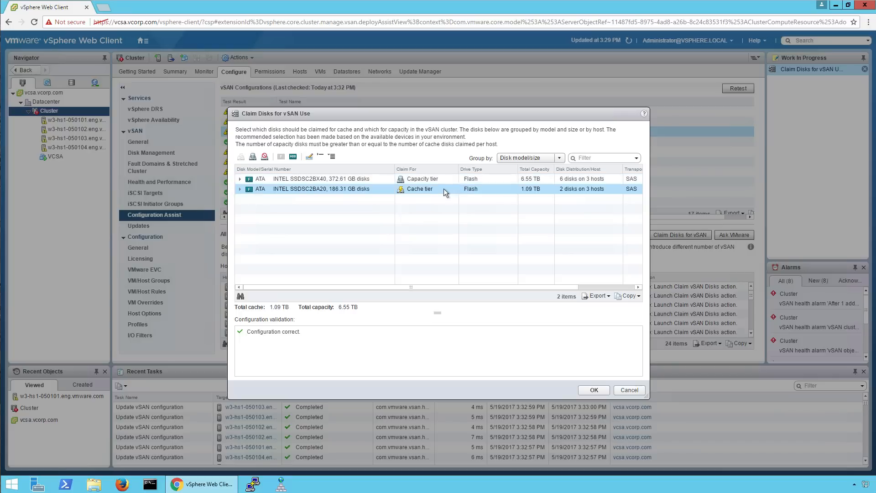
{"action": "left_click", "coordinate": [587, 390]}
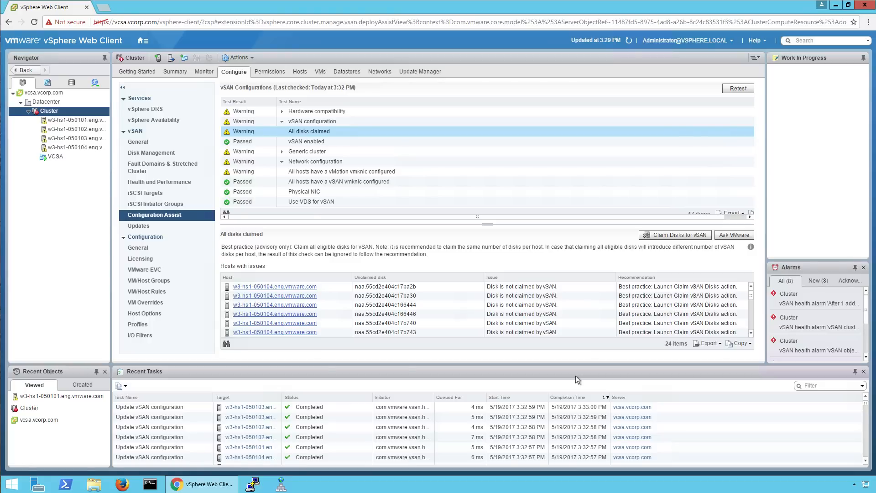
{"action": "left_click", "coordinate": [628, 41]}
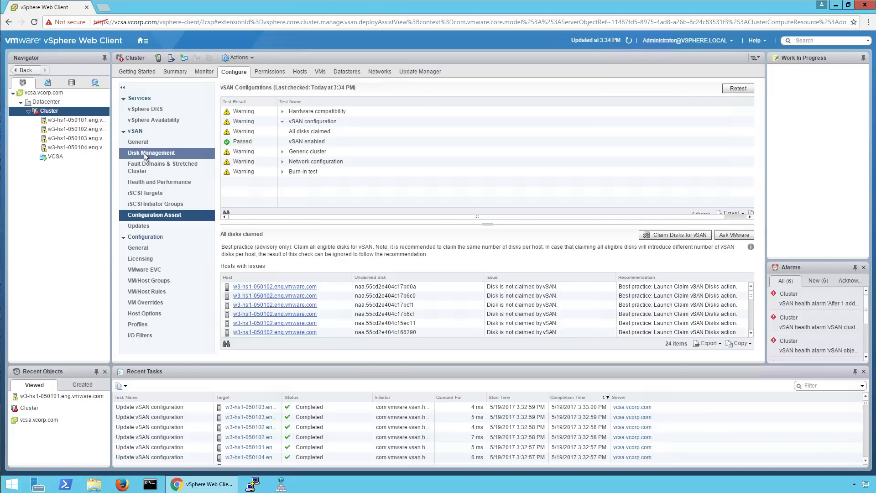
Check in Disk Management that each of the four hosts has two all-flash disk groups.
{"action": "left_click", "coordinate": [161, 154]}
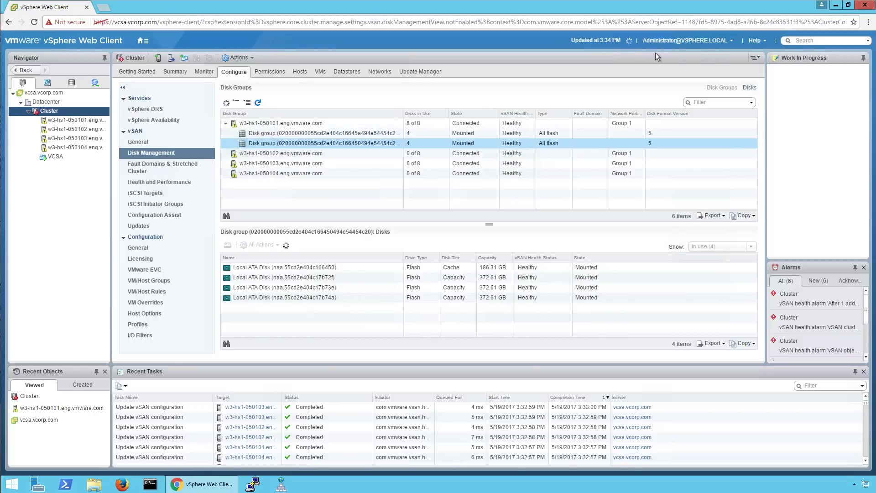
{"action": "left_click", "coordinate": [567, 396]}
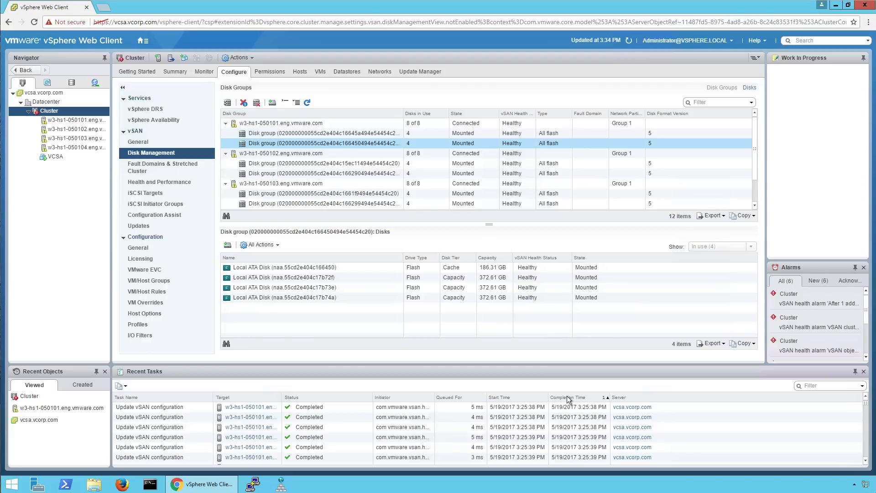
{"action": "left_click_drag", "start_coordinate": [490, 224], "coordinate": [490, 272]}
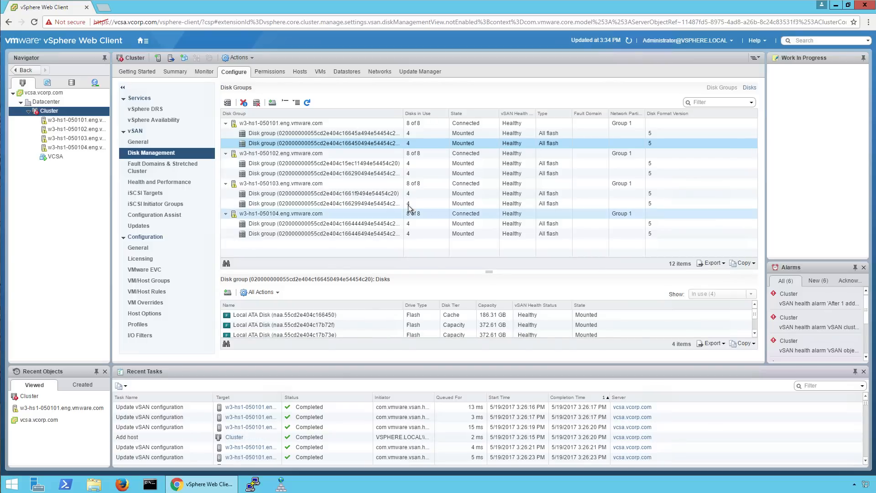
{"action": "left_click", "coordinate": [210, 215]}
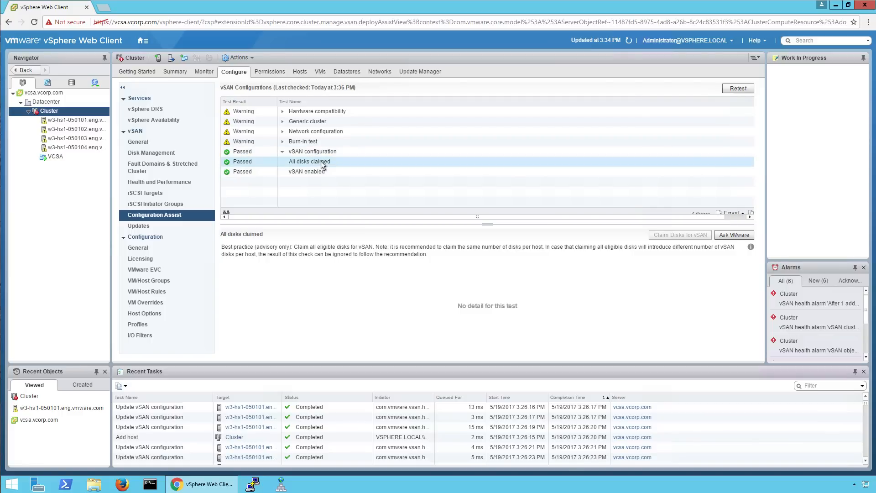
Open the cluster's DRS settings from the failing DRS enabled check under Generic cluster.
{"action": "left_click", "coordinate": [282, 152]}
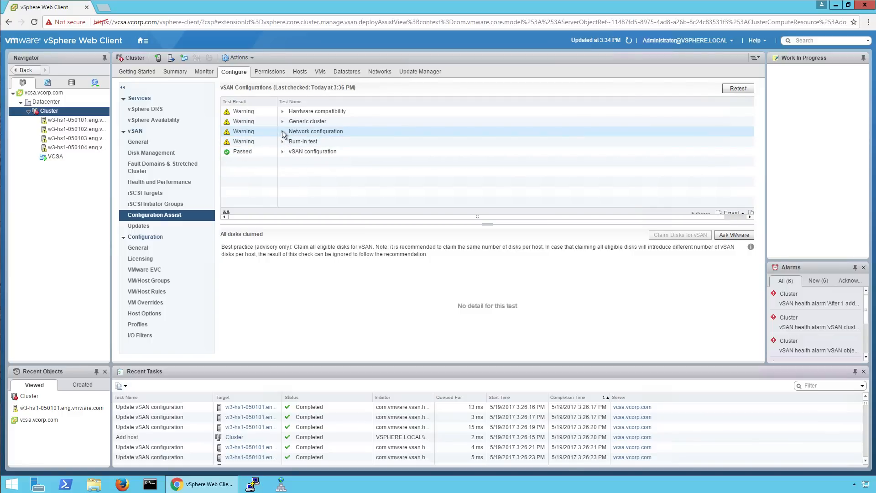
{"action": "left_click", "coordinate": [283, 131]}
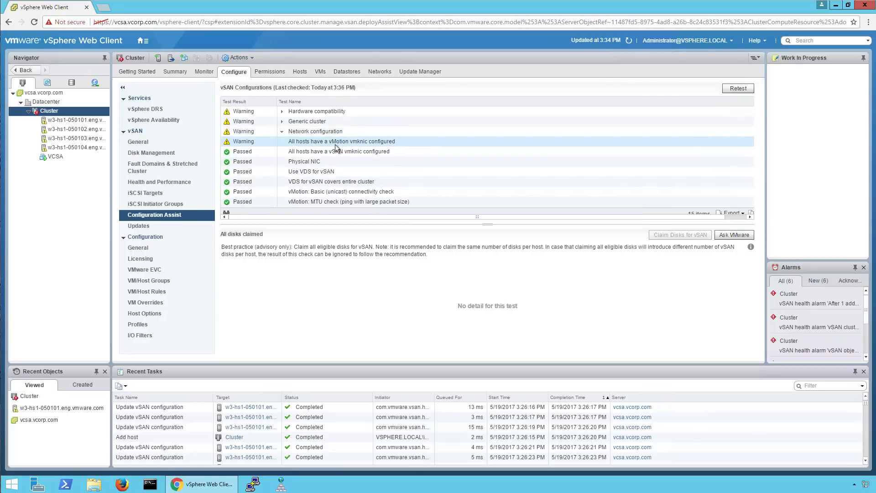
{"action": "left_click", "coordinate": [283, 132]}
{"action": "left_click", "coordinate": [282, 122]}
{"action": "left_click", "coordinate": [307, 133]}
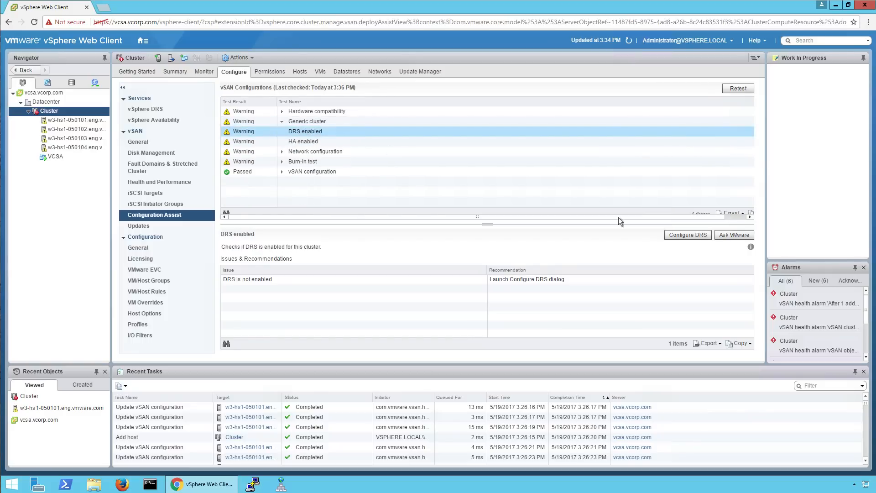
{"action": "left_click", "coordinate": [687, 236]}
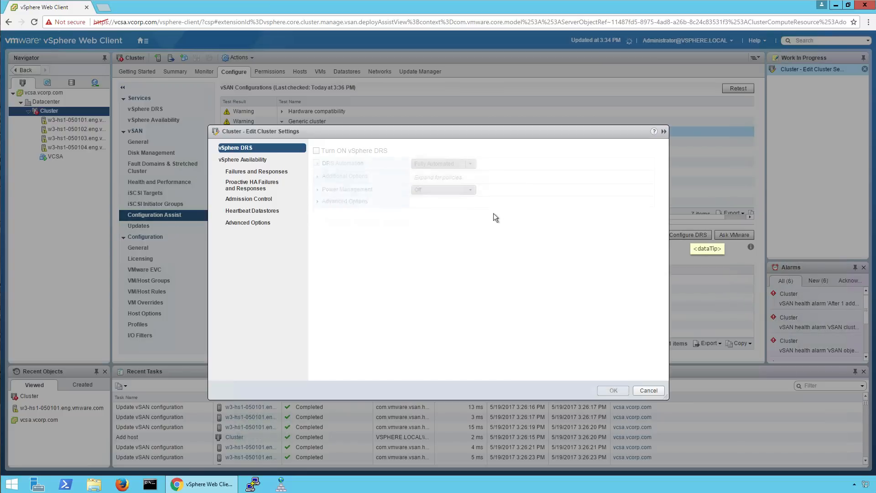
Turn on vSphere DRS and vSphere HA for the cluster and apply the settings.
{"action": "left_click", "coordinate": [340, 151]}
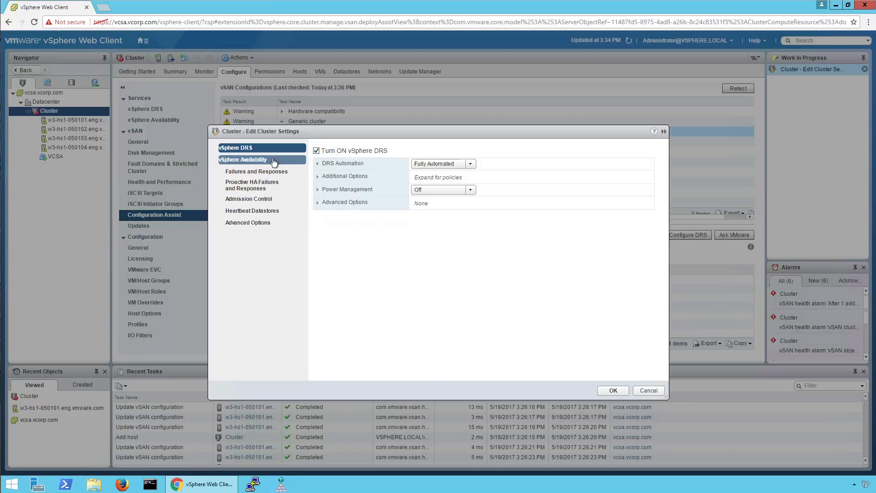
{"action": "left_click", "coordinate": [274, 161]}
{"action": "left_click", "coordinate": [318, 180]}
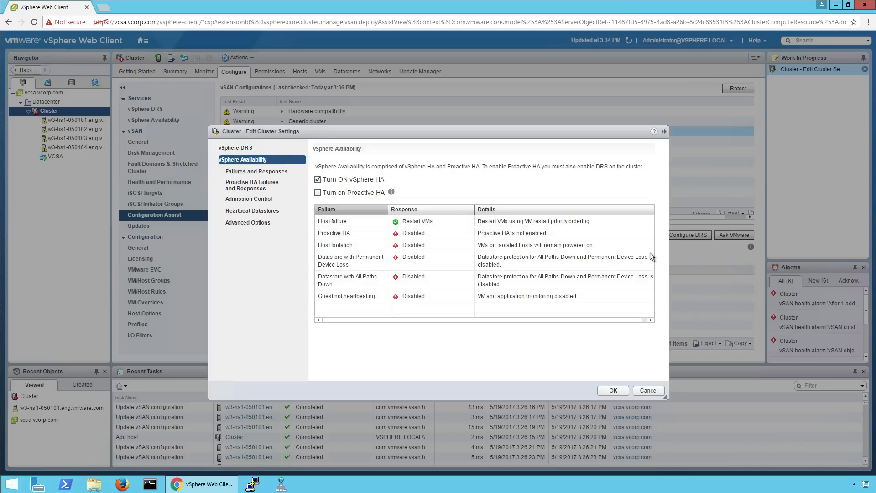
{"action": "left_click", "coordinate": [613, 391]}
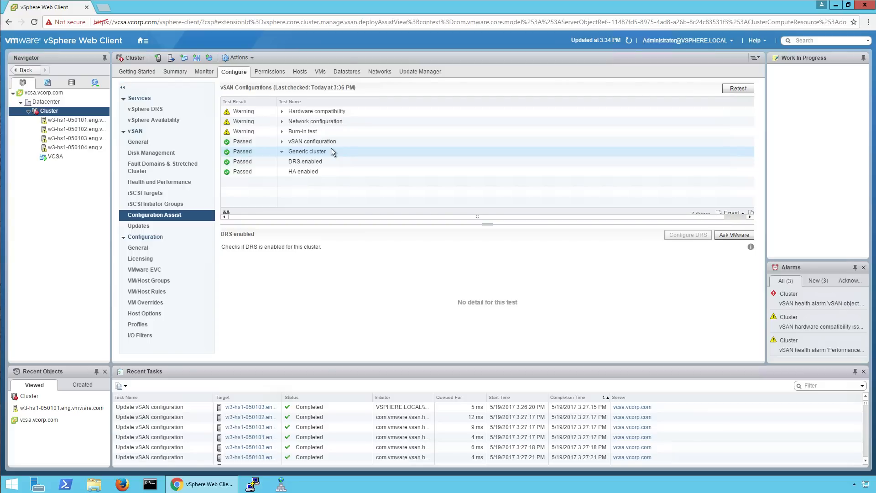
Start the New VMkernel Network Adapters wizard for the four hosts missing a vMotion vmknic.
{"action": "left_click", "coordinate": [294, 123]}
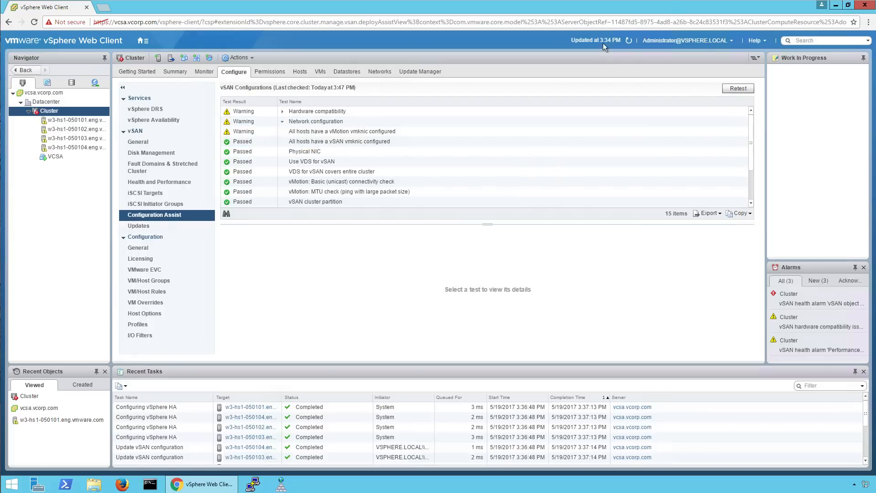
{"action": "left_click", "coordinate": [344, 132]}
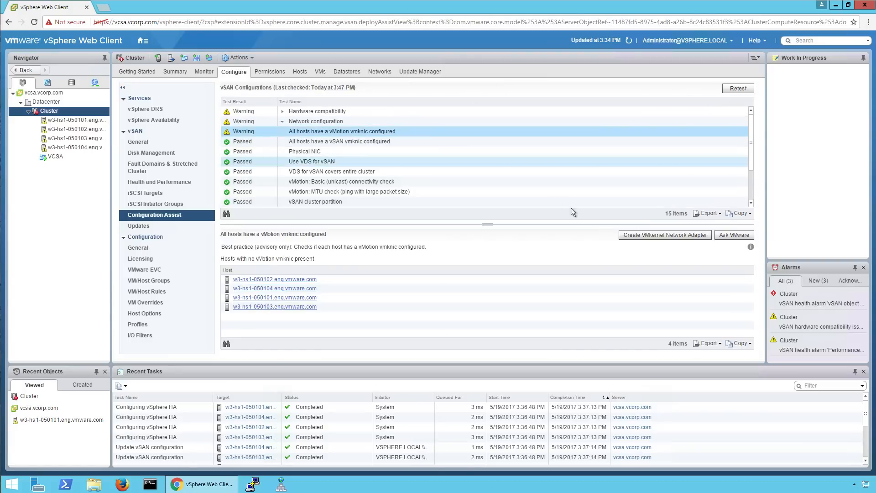
{"action": "left_click", "coordinate": [633, 236]}
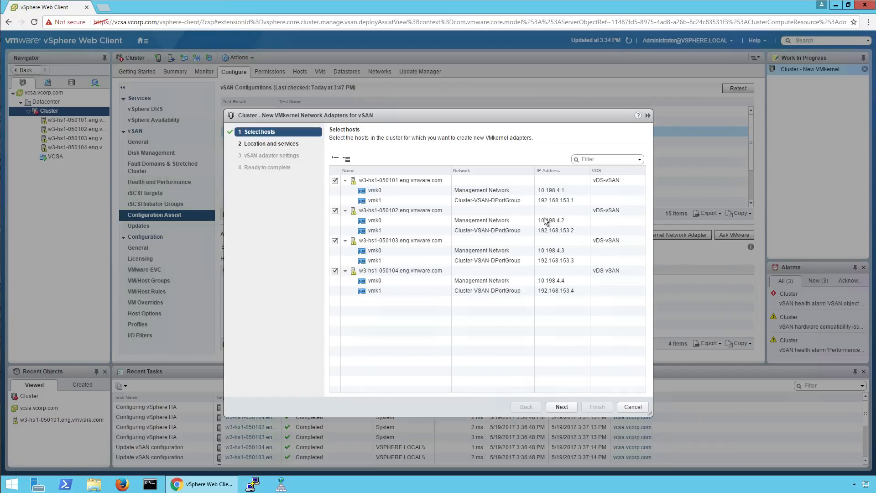
Put the four hosts' new adapters on vDS-vSAN, port group Cluster-vMotion-DPortGroup.
{"action": "left_click", "coordinate": [556, 408]}
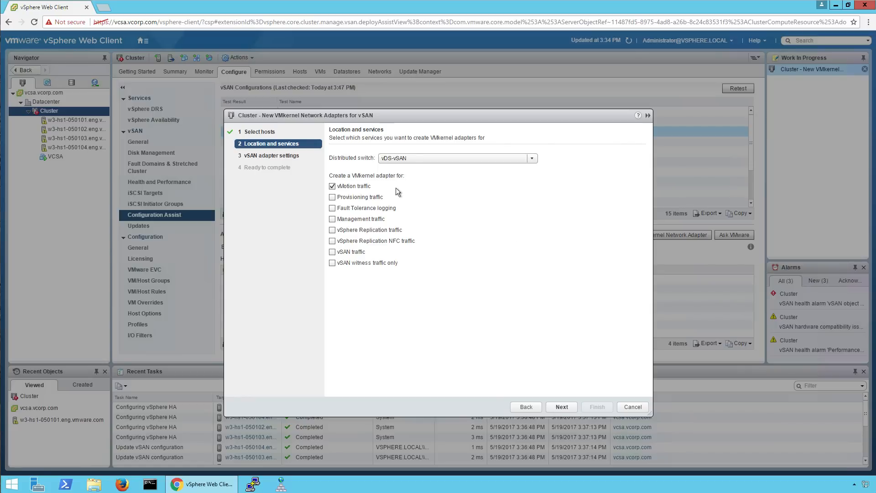
{"action": "left_click", "coordinate": [399, 160]}
{"action": "left_click", "coordinate": [399, 160]}
{"action": "left_click", "coordinate": [561, 408]}
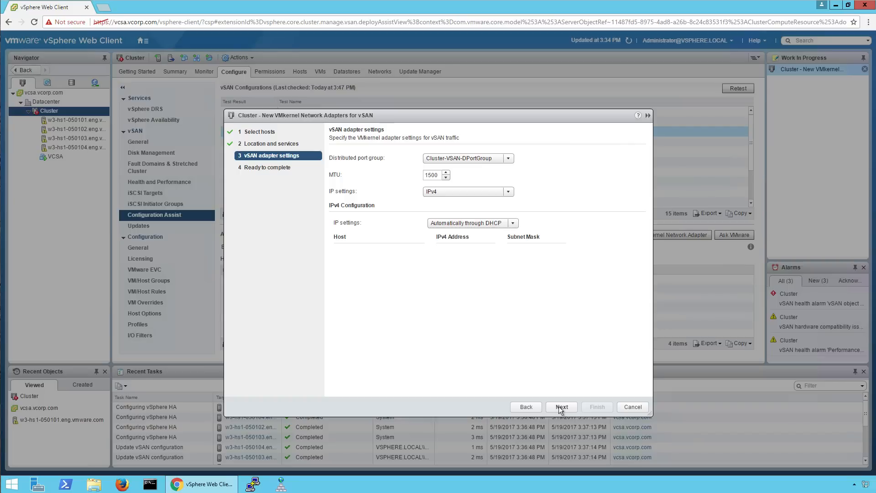
{"action": "left_click", "coordinate": [507, 159]}
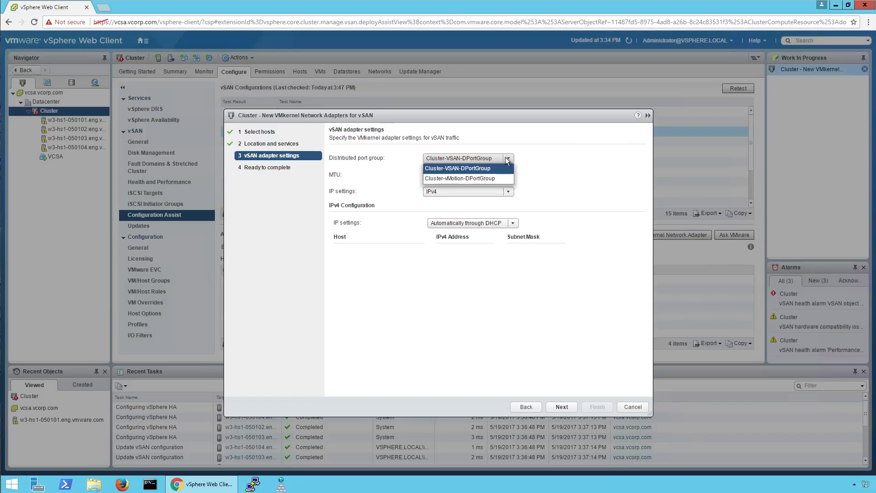
{"action": "left_click", "coordinate": [471, 178]}
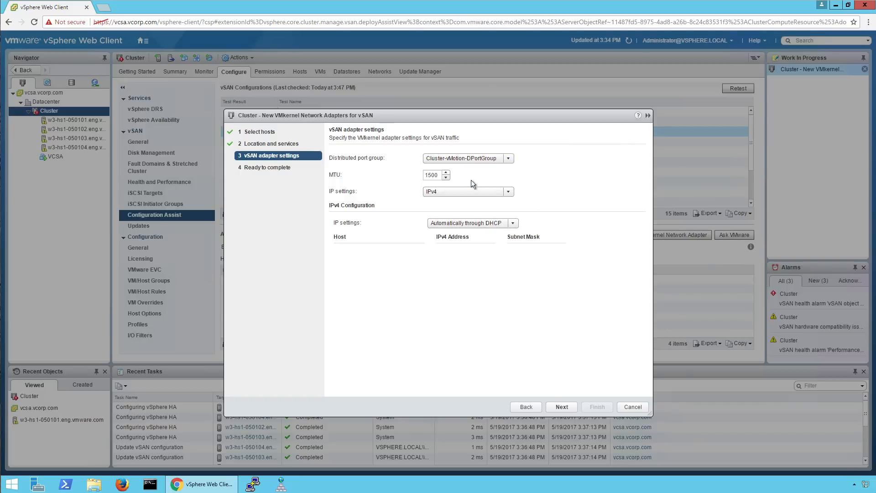
Assign static IPv4 192.168.155.1 / 255.255.255.0, autofill the other hosts, and create the adapters.
{"action": "left_click", "coordinate": [512, 224]}
{"action": "left_click", "coordinate": [454, 247]}
{"action": "left_click", "coordinate": [452, 255]}
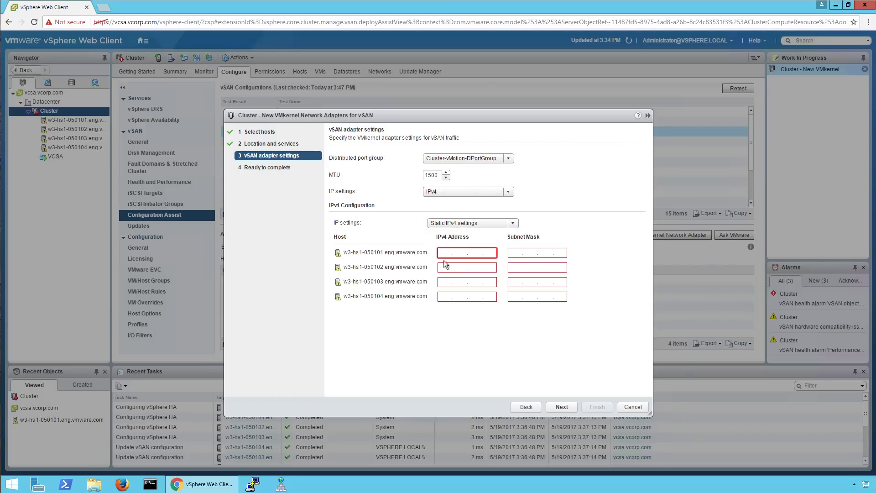
{"action": "type", "text": "192.168."}
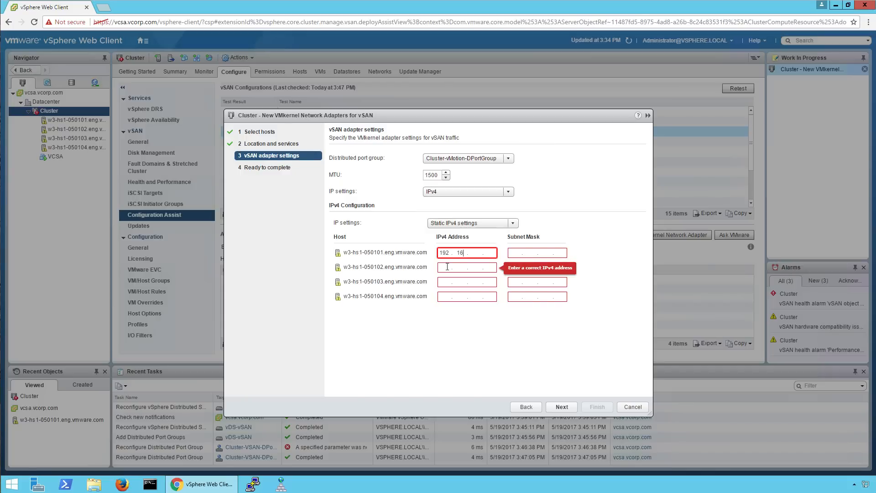
{"action": "type", "text": "155.5"}
{"action": "key", "text": "BackSpace"}
{"action": "type", "text": "1"}
{"action": "key", "text": "Tab"}
{"action": "type", "text": "255 . 255 . 255 . 0"}
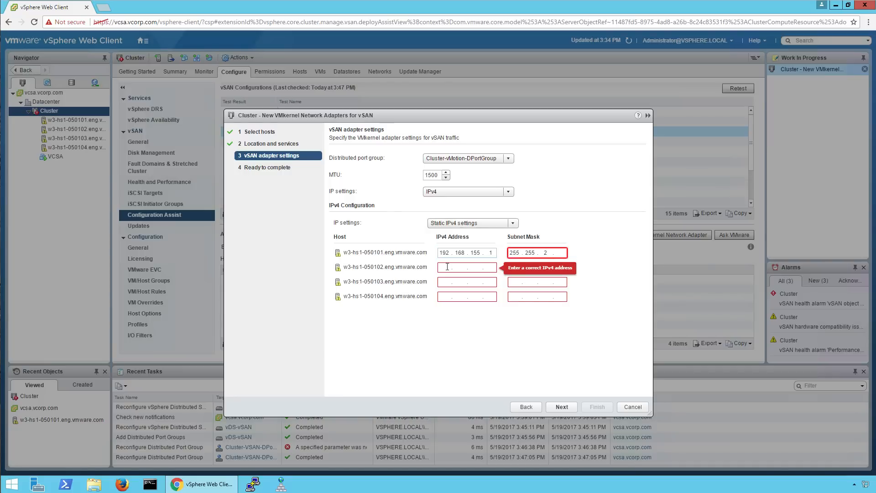
{"action": "left_click", "coordinate": [447, 267]}
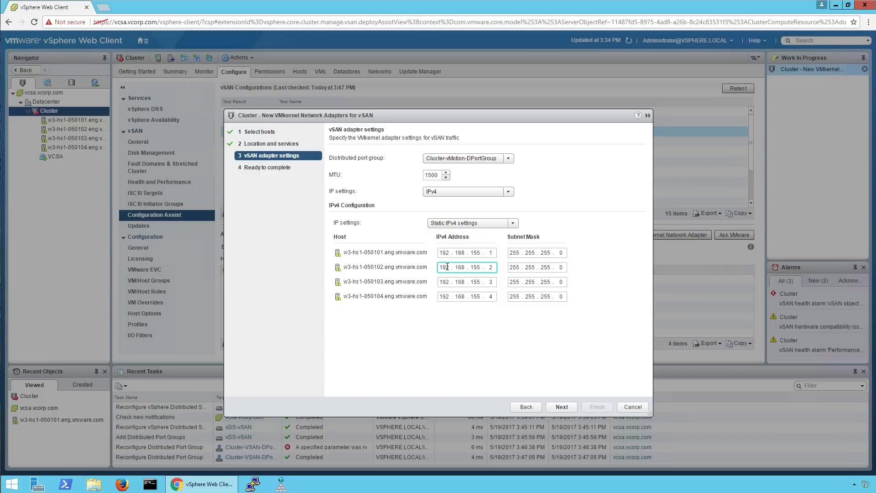
{"action": "left_click", "coordinate": [554, 408]}
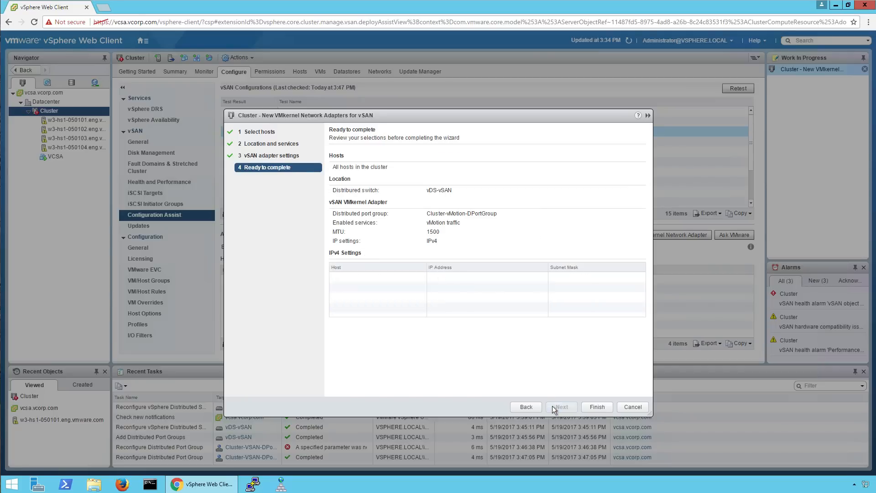
{"action": "left_click", "coordinate": [587, 407]}
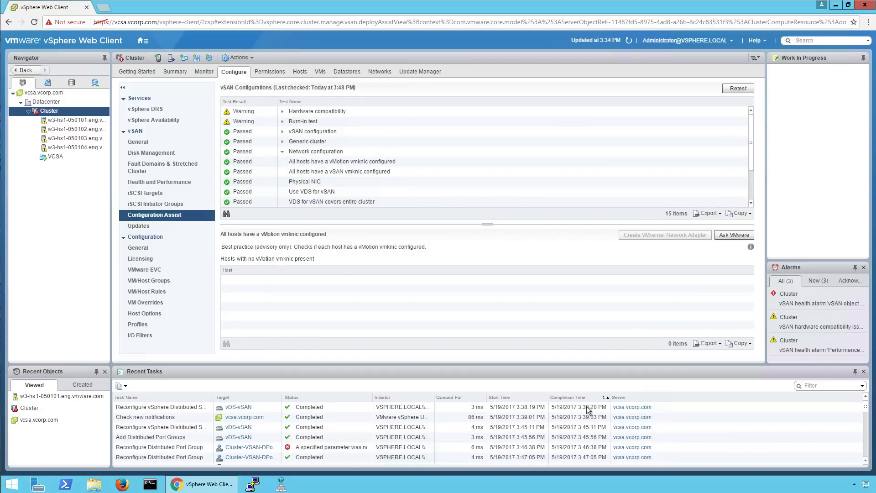
Run the Storage performance test from Proactive Tests with the default settings.
{"action": "left_click", "coordinate": [282, 122]}
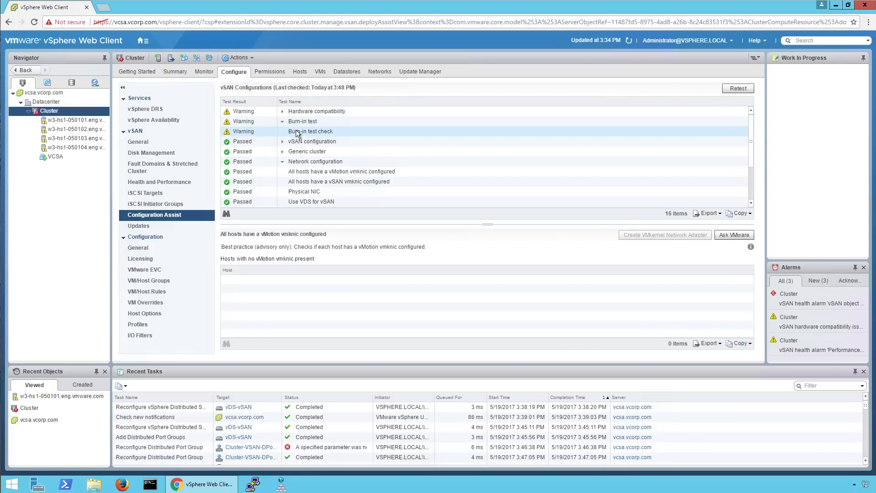
{"action": "left_click", "coordinate": [297, 132]}
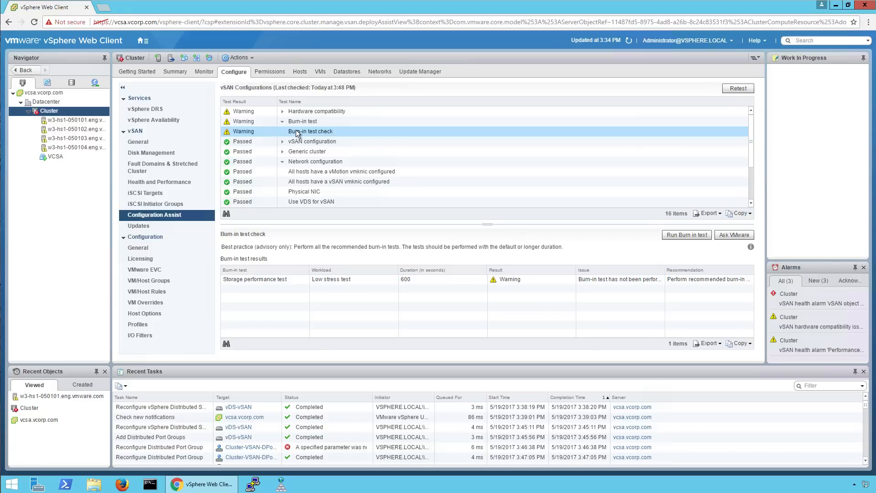
{"action": "left_click", "coordinate": [695, 235]}
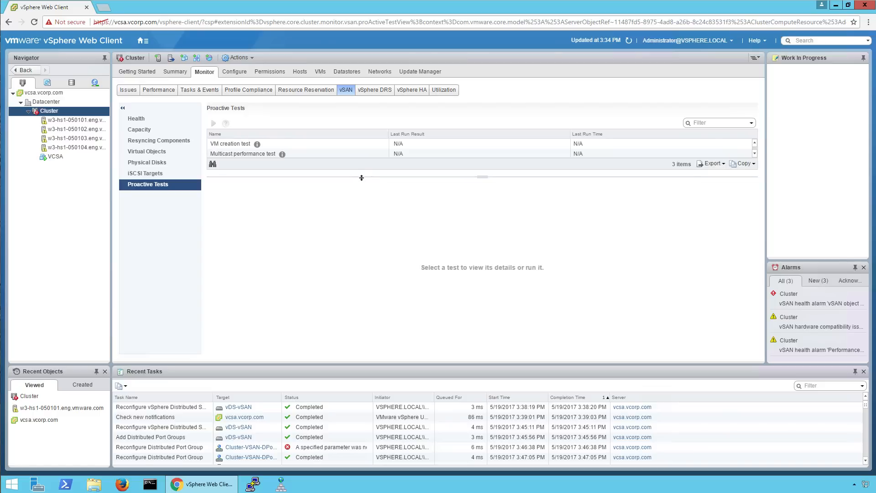
{"action": "left_click_drag", "start_coordinate": [479, 177], "coordinate": [480, 190]}
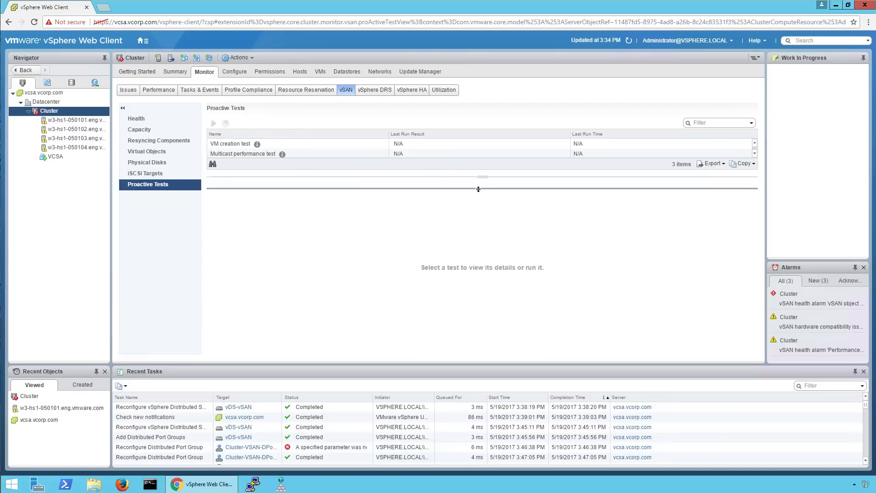
{"action": "left_click", "coordinate": [253, 164]}
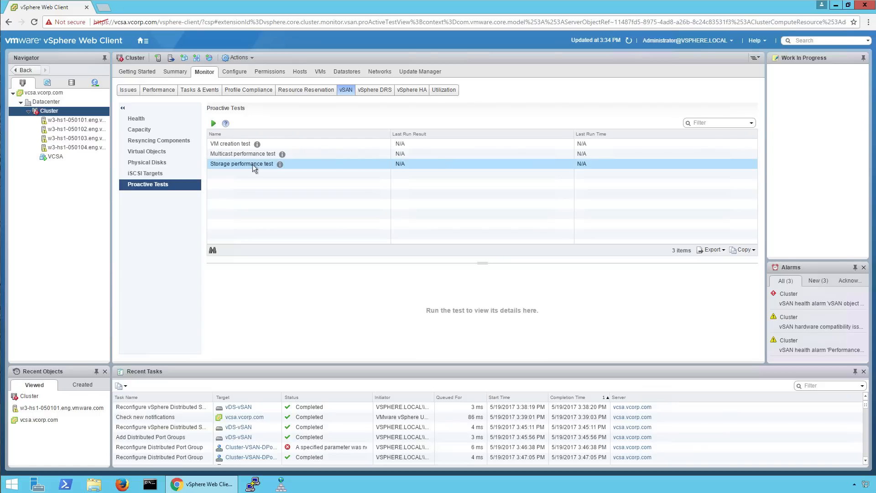
{"action": "left_click", "coordinate": [214, 123]}
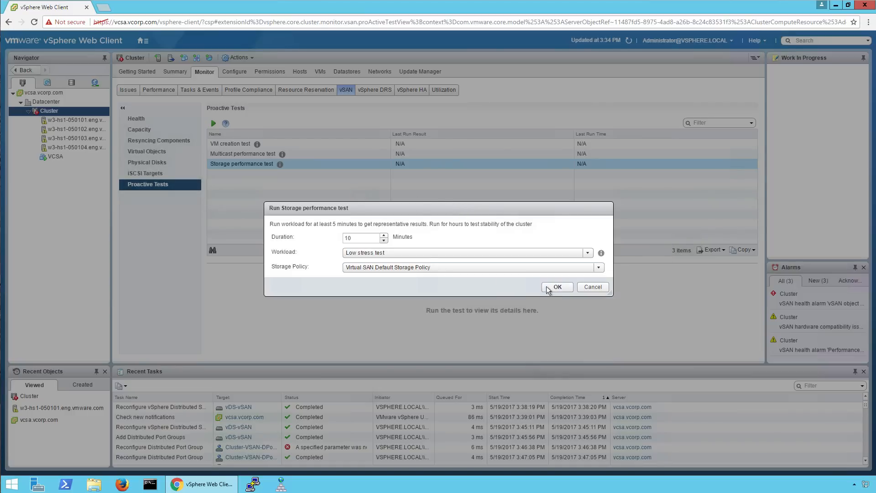
{"action": "left_click", "coordinate": [555, 288]}
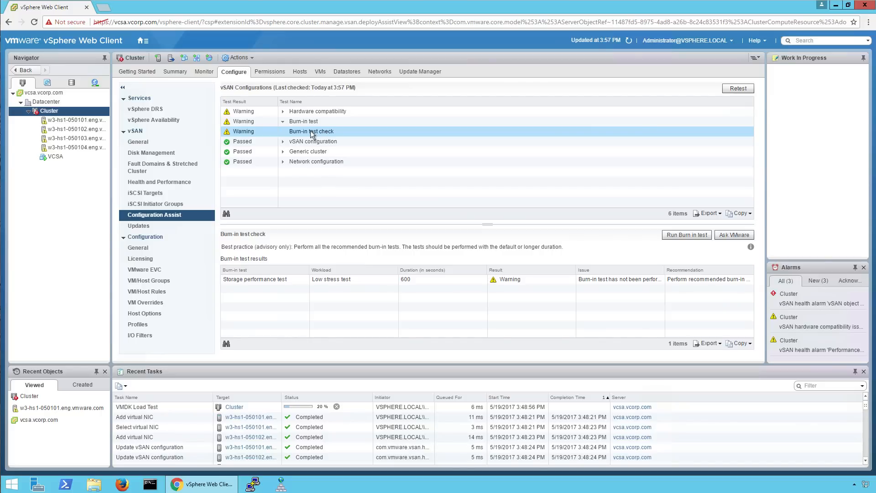
Refresh and retest the vSAN configuration checks, expanding the Hardware compatibility results.
{"action": "left_click", "coordinate": [629, 40]}
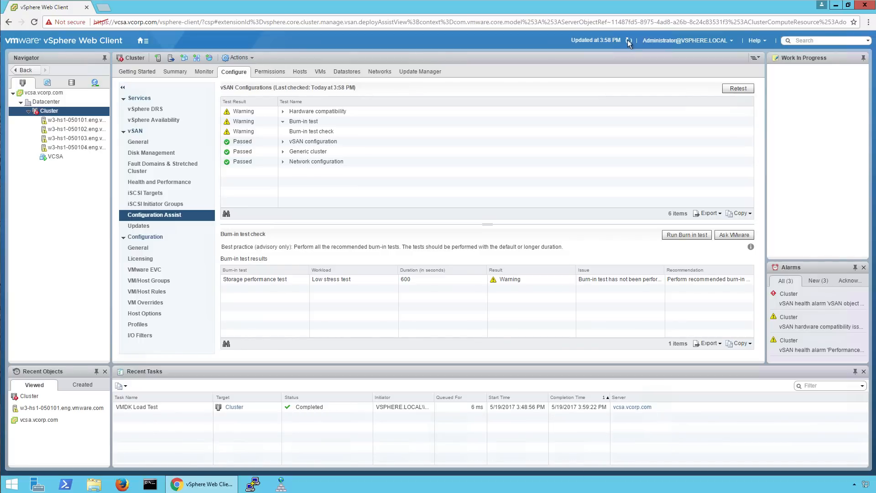
{"action": "left_click", "coordinate": [726, 89]}
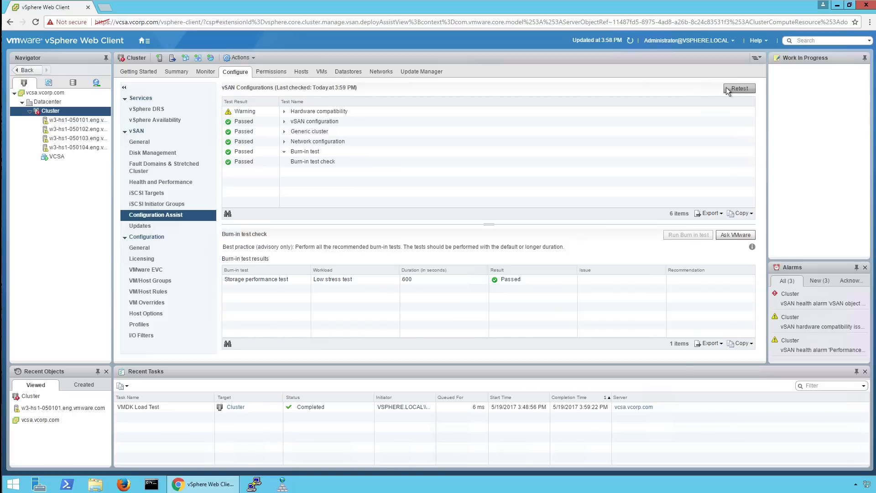
{"action": "left_click", "coordinate": [284, 111]}
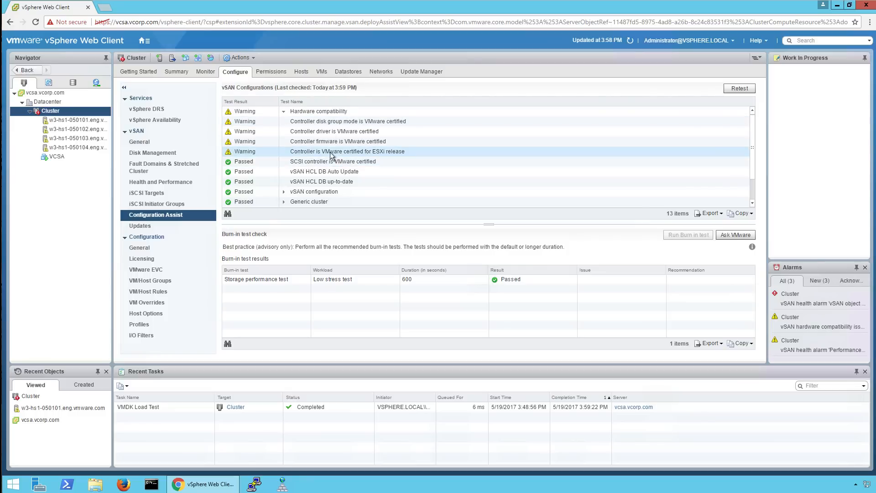
Inspect the ESXi release, controller firmware, driver and disk group mode checks, then view vSAN Updates.
{"action": "left_click", "coordinate": [310, 152]}
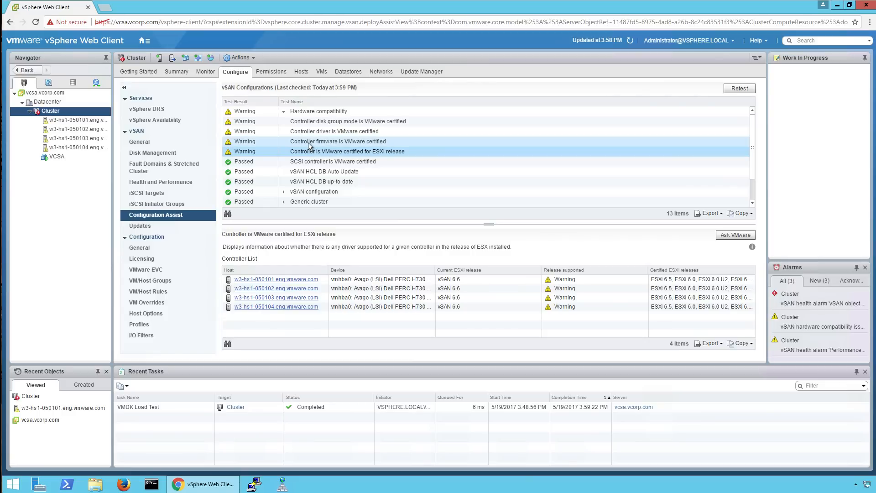
{"action": "left_click", "coordinate": [310, 142]}
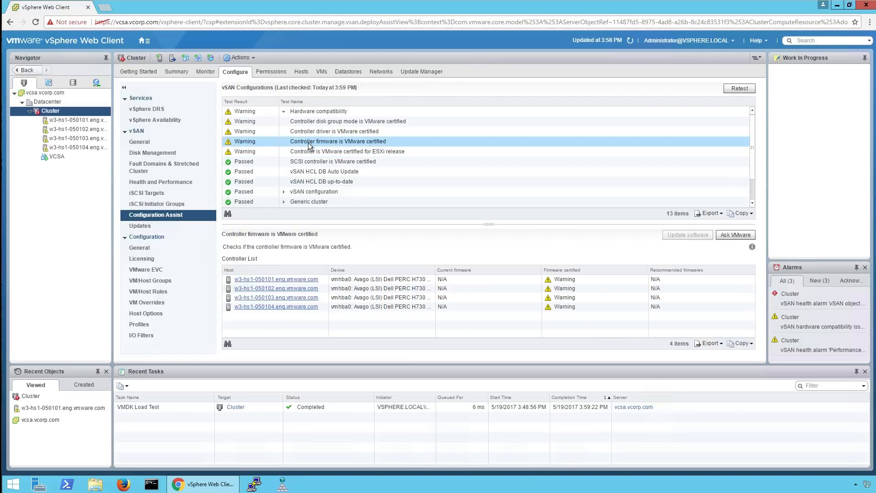
{"action": "left_click", "coordinate": [320, 131]}
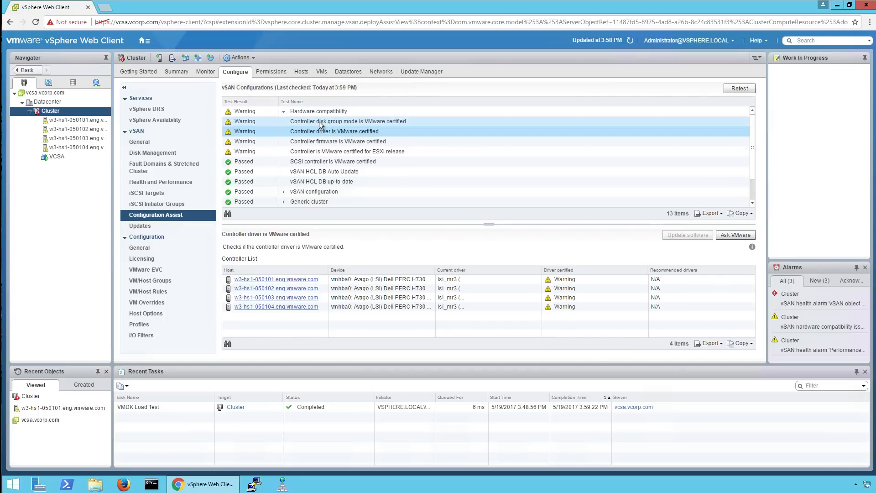
{"action": "left_click", "coordinate": [321, 123]}
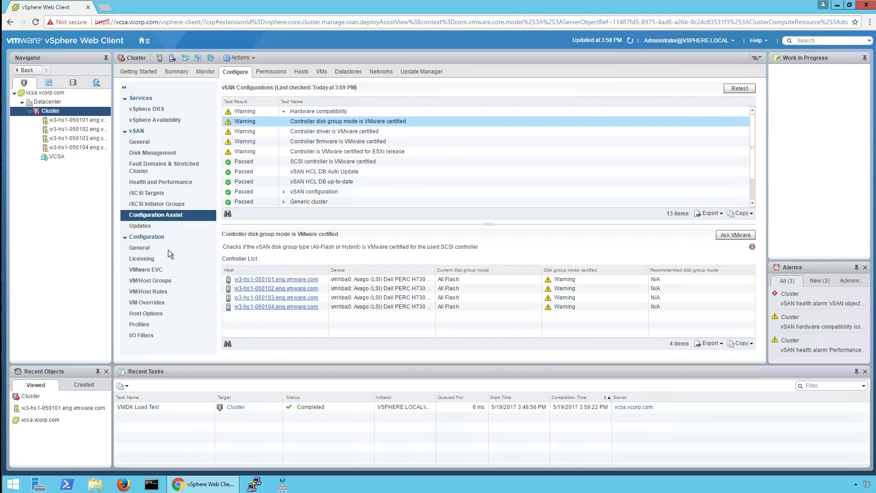
{"action": "left_click", "coordinate": [160, 225]}
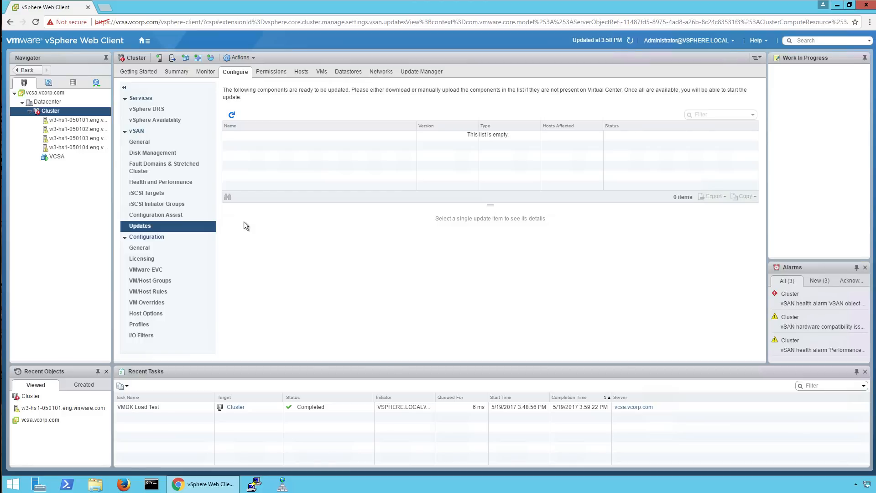
Download the latest HCL database online and enable the vSAN performance service.
{"action": "left_click", "coordinate": [156, 183]}
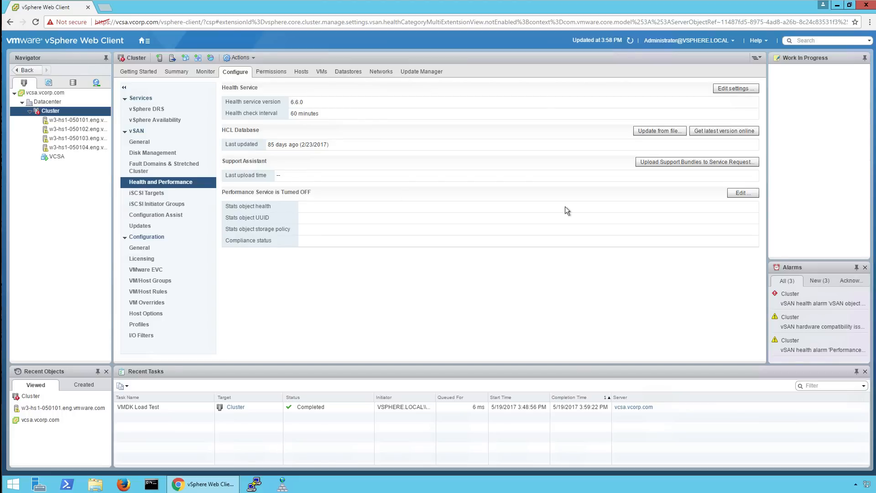
{"action": "left_click", "coordinate": [702, 132]}
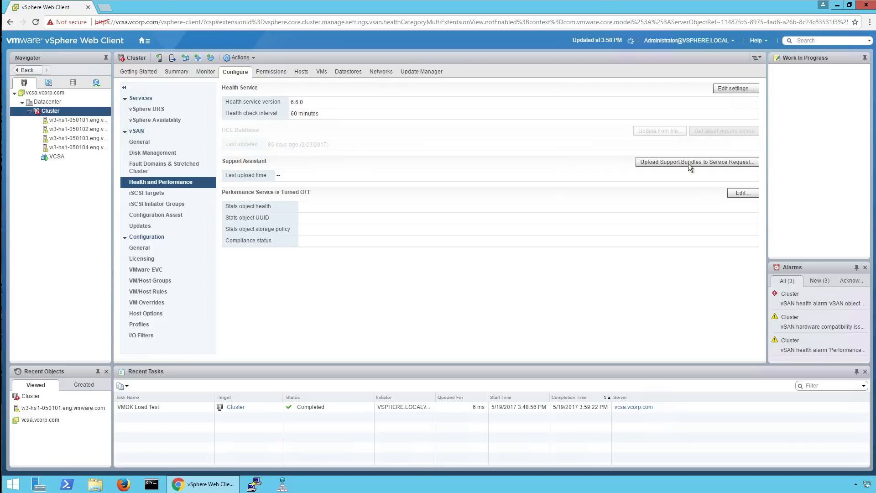
{"action": "left_click", "coordinate": [739, 194]}
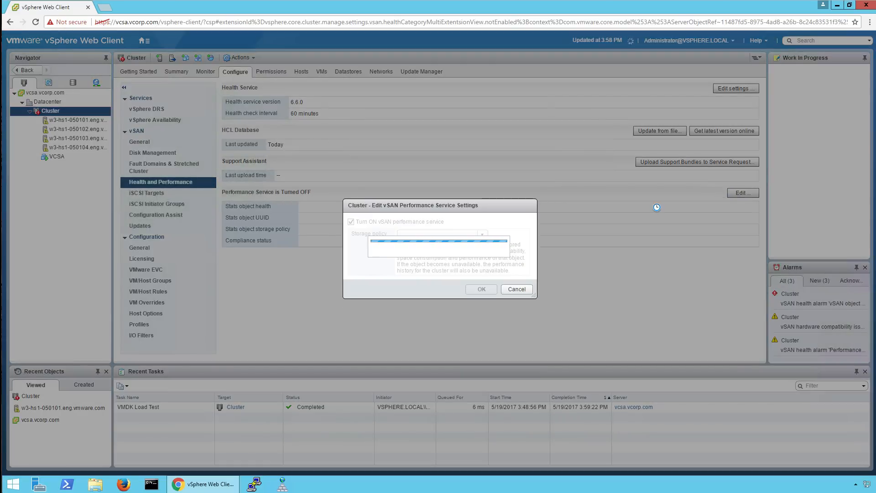
{"action": "left_click", "coordinate": [483, 289]}
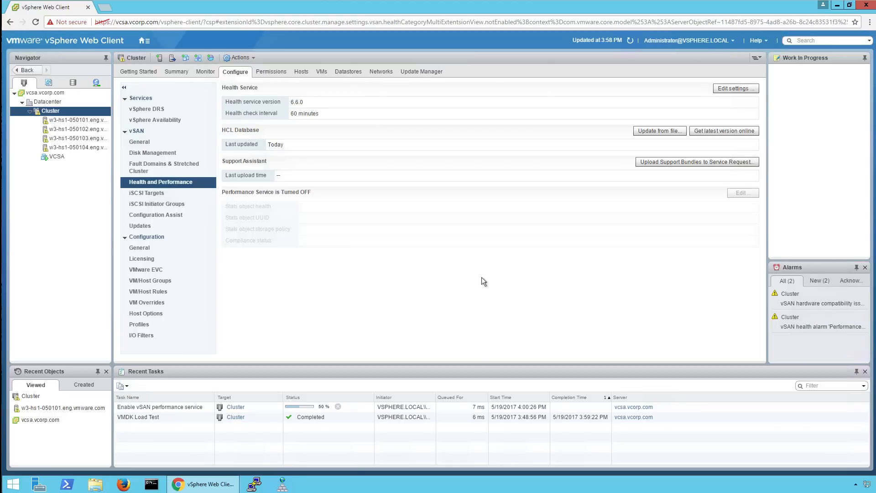
{"action": "left_click", "coordinate": [163, 217]}
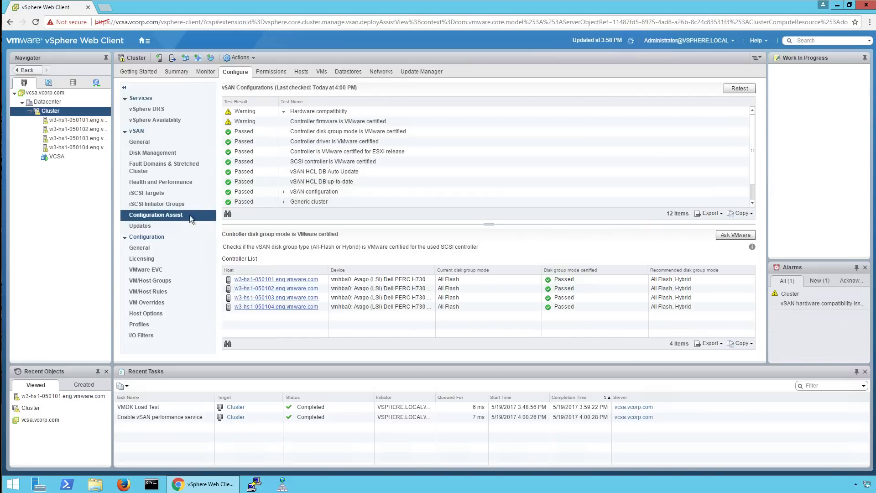
Review the disk group mode, controller driver, ESXi release and firmware results, then view vSAN Updates.
{"action": "left_click", "coordinate": [305, 134]}
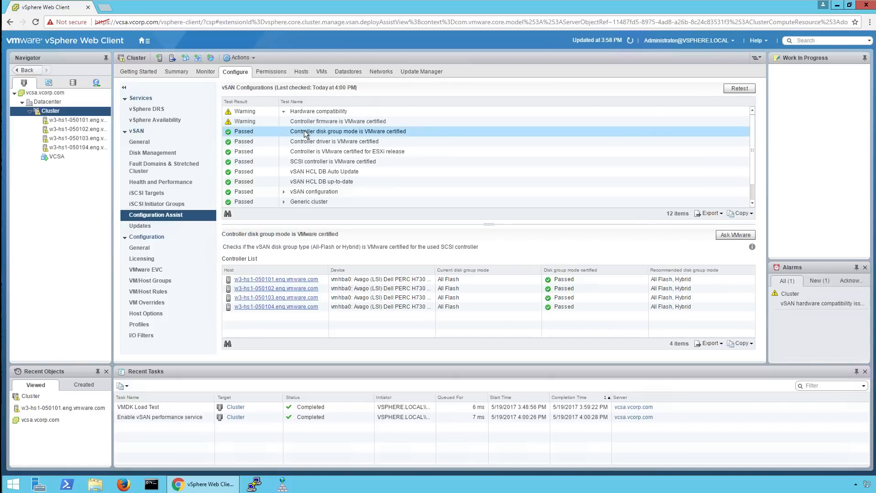
{"action": "left_click", "coordinate": [314, 144]}
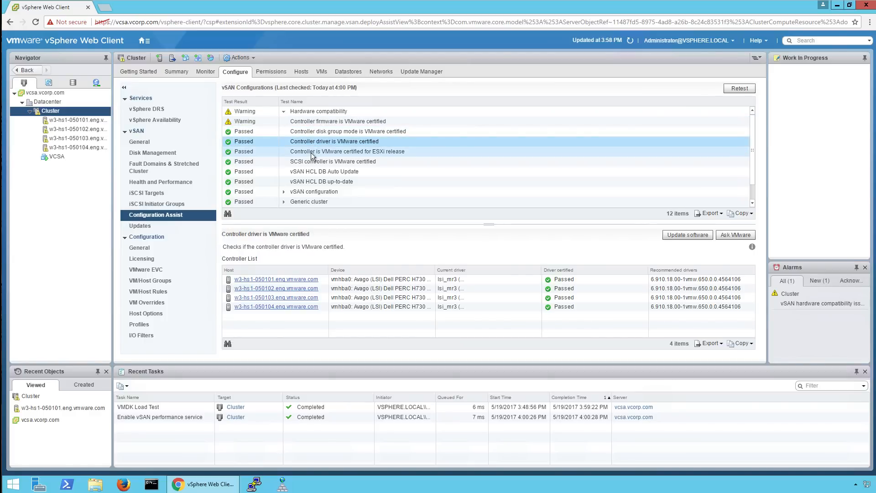
{"action": "left_click", "coordinate": [312, 154]}
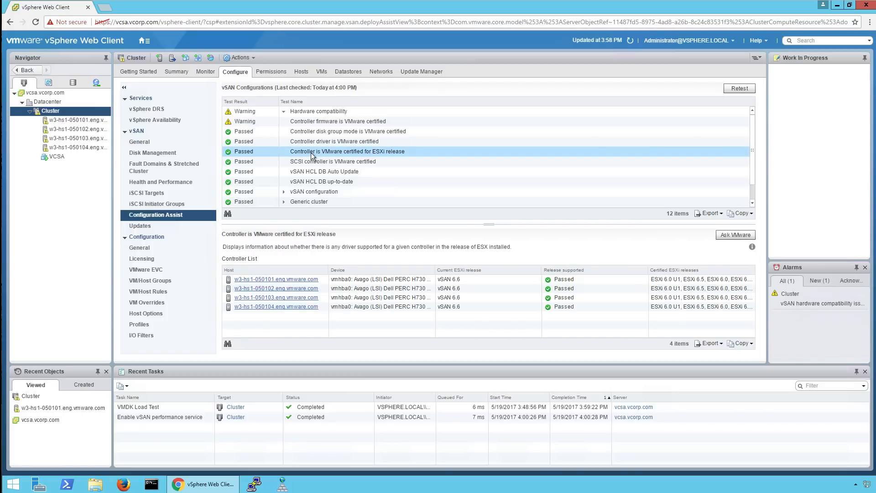
{"action": "left_click", "coordinate": [312, 124]}
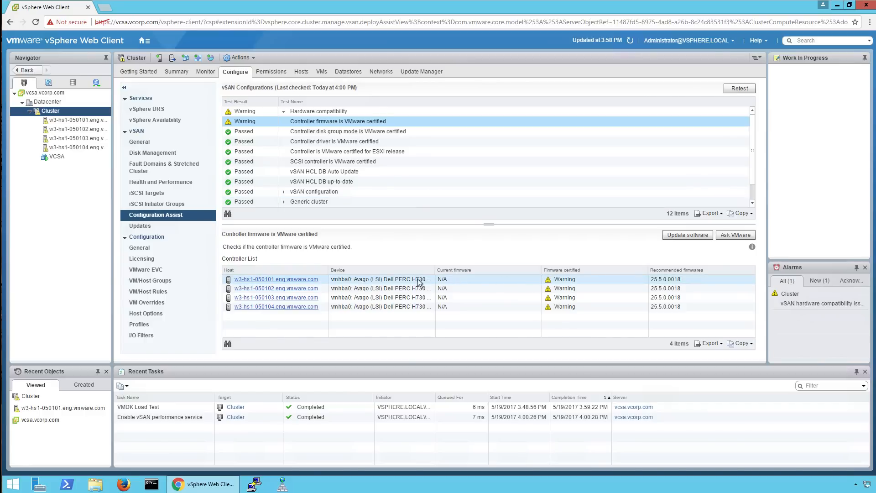
{"action": "left_click", "coordinate": [140, 226]}
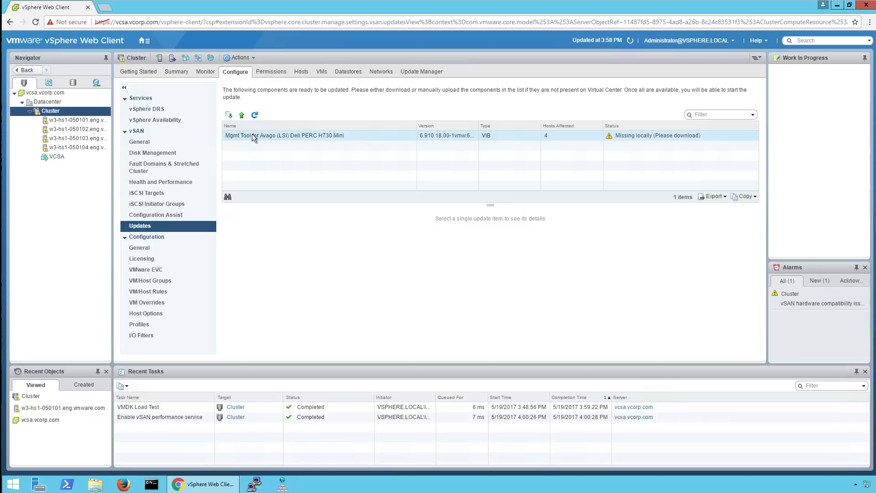
Download the Dell PERC H730 Mini management tool and install it on all hosts as a rolling update.
{"action": "left_click", "coordinate": [254, 136]}
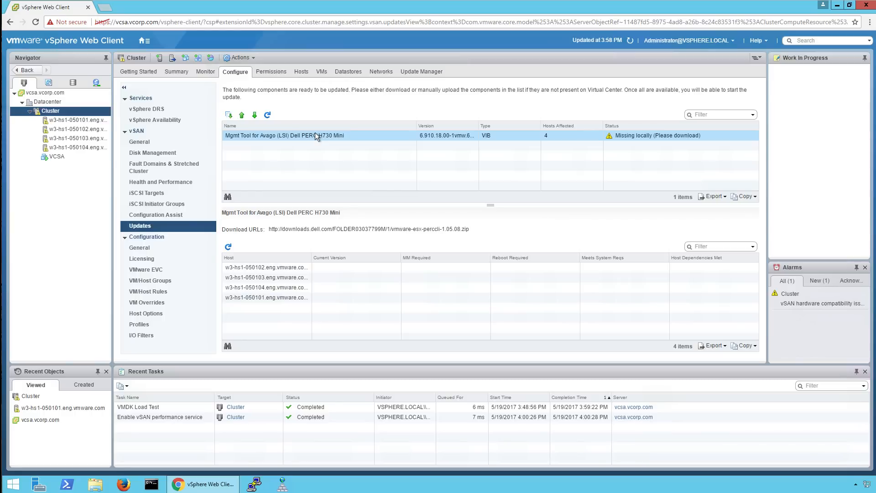
{"action": "left_click_drag", "start_coordinate": [270, 230], "coordinate": [474, 229]}
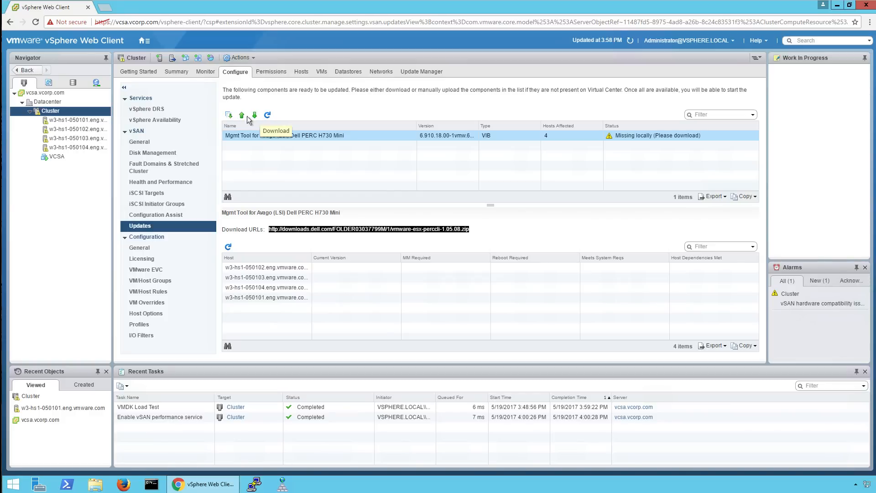
{"action": "left_click", "coordinate": [230, 116]}
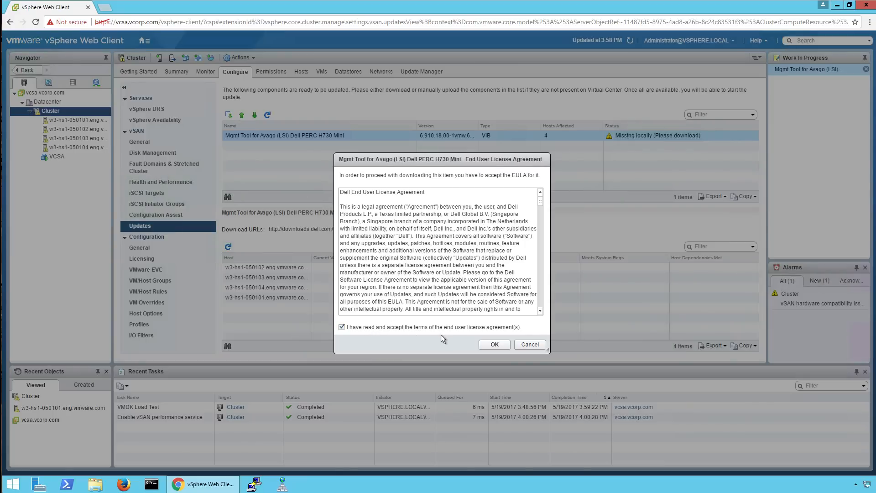
{"action": "left_click", "coordinate": [489, 344]}
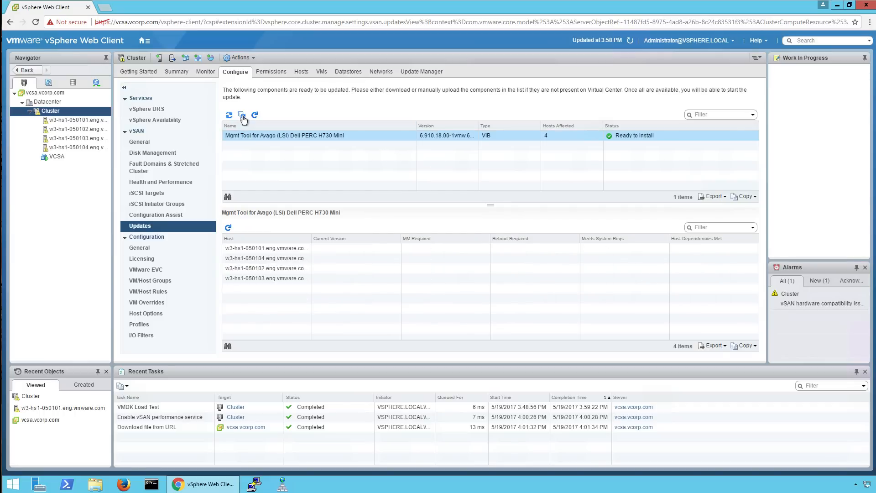
{"action": "left_click", "coordinate": [242, 116]}
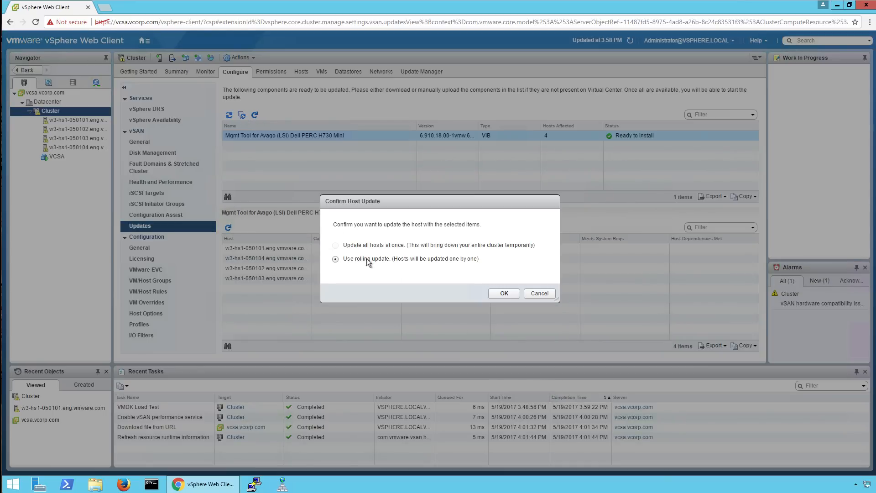
{"action": "left_click", "coordinate": [502, 293]}
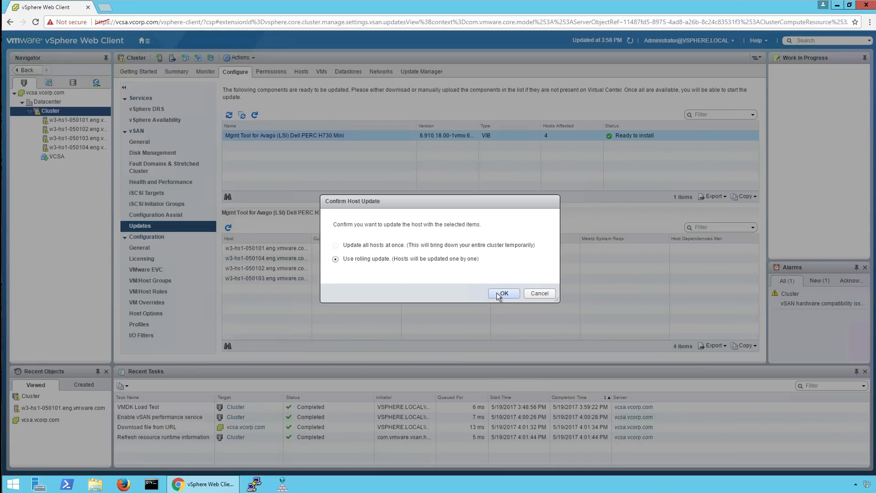
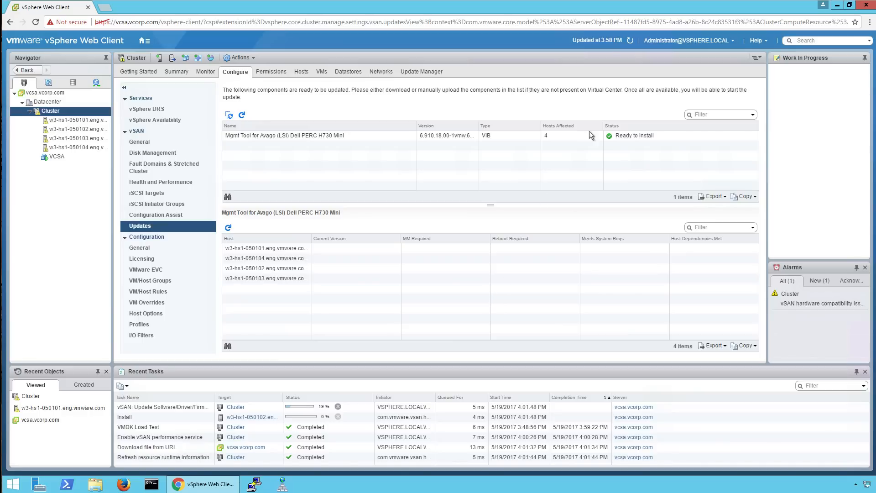
Refresh the vSAN updates and reload the PERC H730 Mini management tool's host details.
{"action": "left_click", "coordinate": [630, 41]}
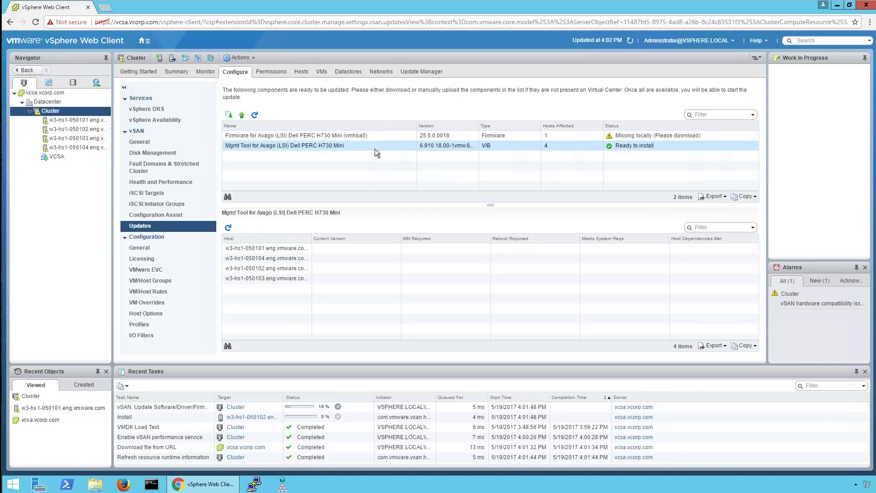
{"action": "left_click", "coordinate": [228, 227]}
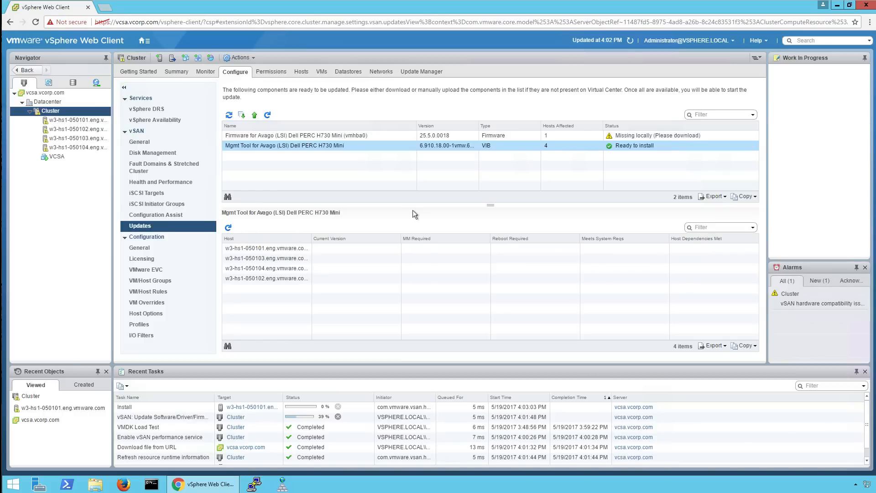
{"action": "left_click", "coordinate": [229, 228]}
{"action": "left_click", "coordinate": [229, 229]}
Refresh the updates list to reveal PERC H730 Mini firmware 25.5.0.0018 and its affected hosts.
{"action": "left_click", "coordinate": [268, 115]}
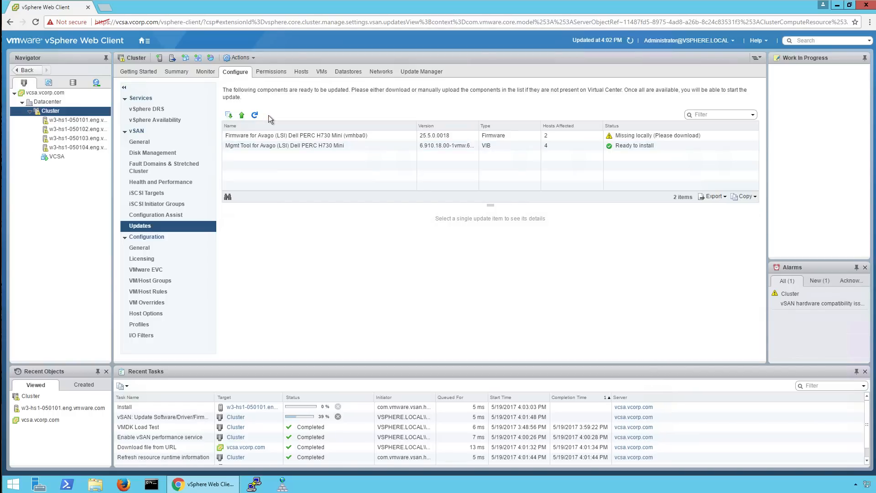
{"action": "left_click", "coordinate": [279, 146]}
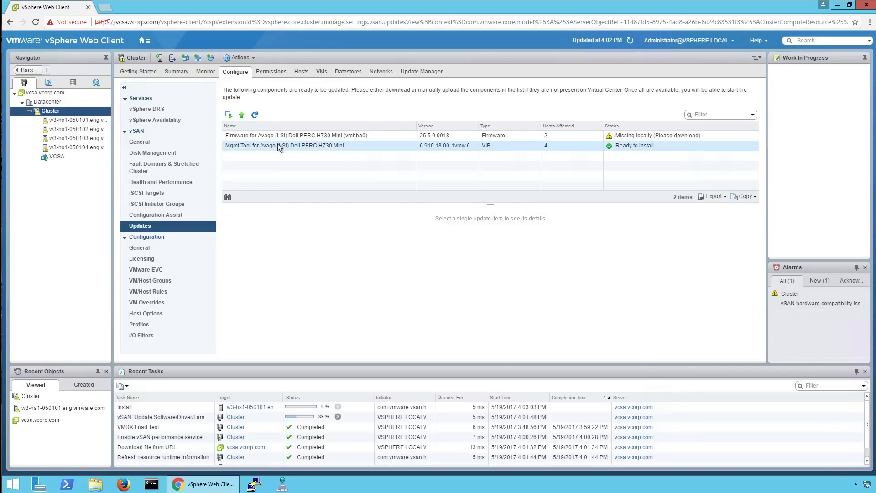
{"action": "left_click", "coordinate": [280, 138]}
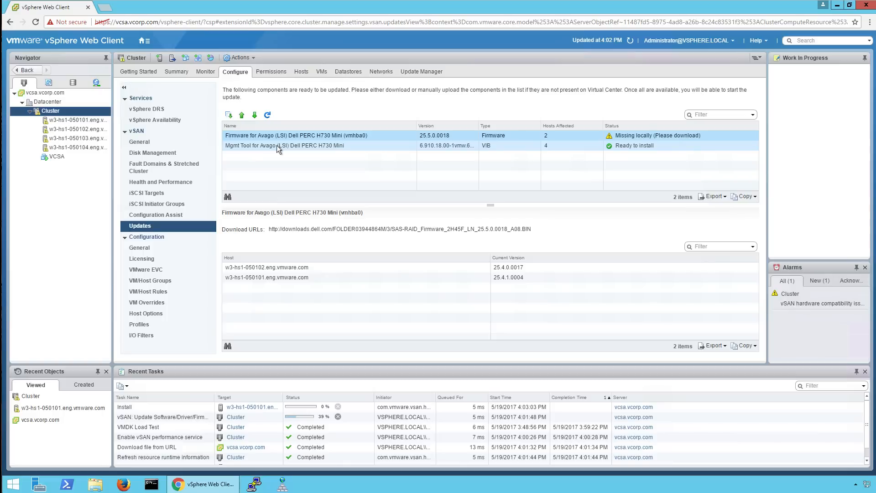
From the Mgmt Tool update, retest Configuration Assist checks, then go back to vSAN Updates.
{"action": "left_click", "coordinate": [277, 145]}
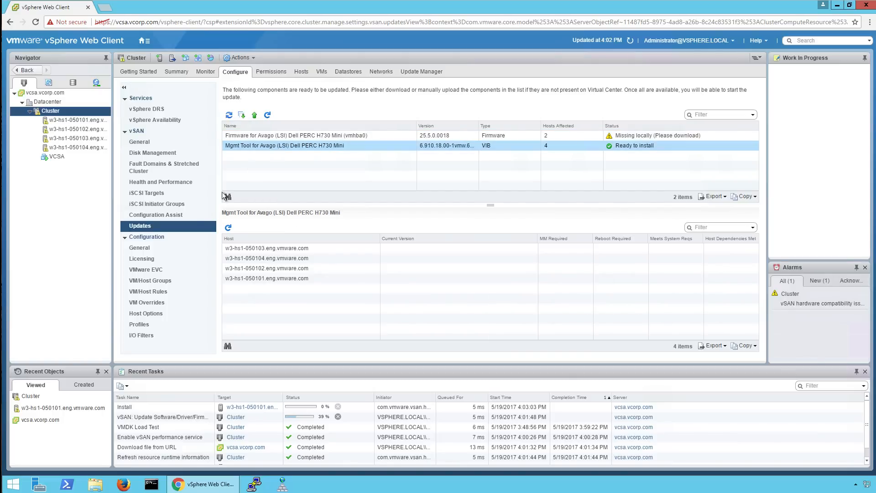
{"action": "left_click", "coordinate": [185, 216]}
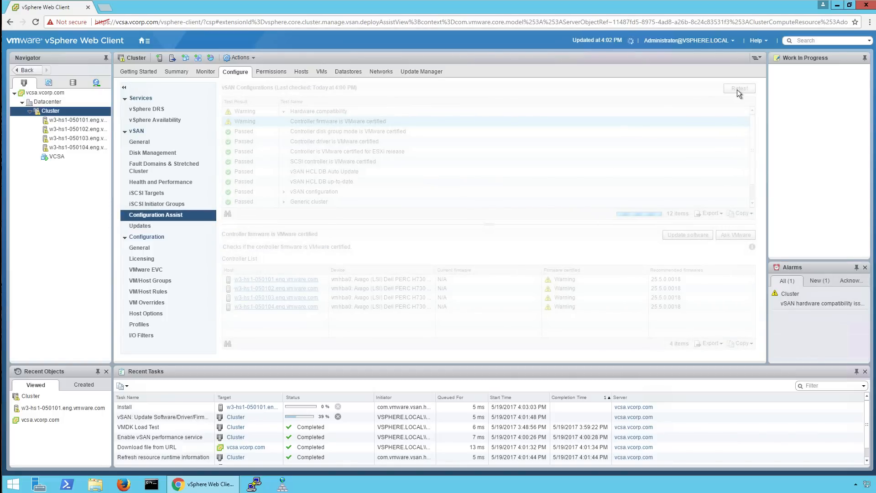
{"action": "left_click", "coordinate": [738, 89]}
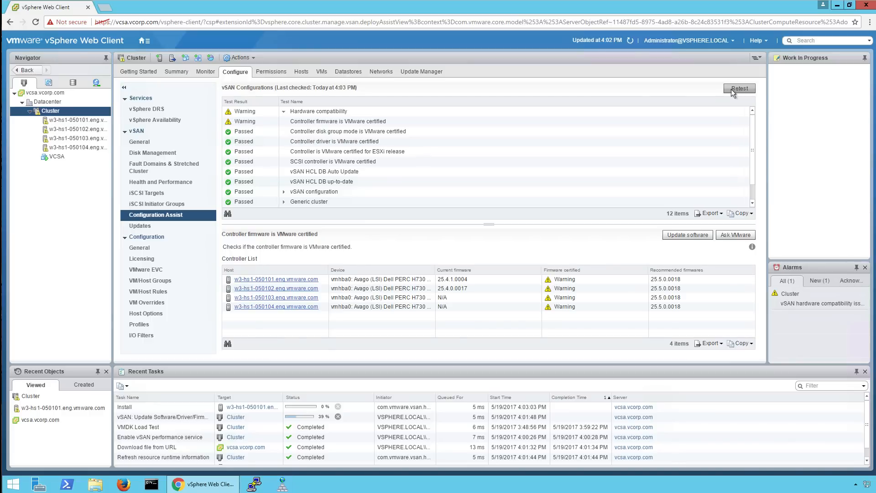
{"action": "left_click", "coordinate": [152, 227]}
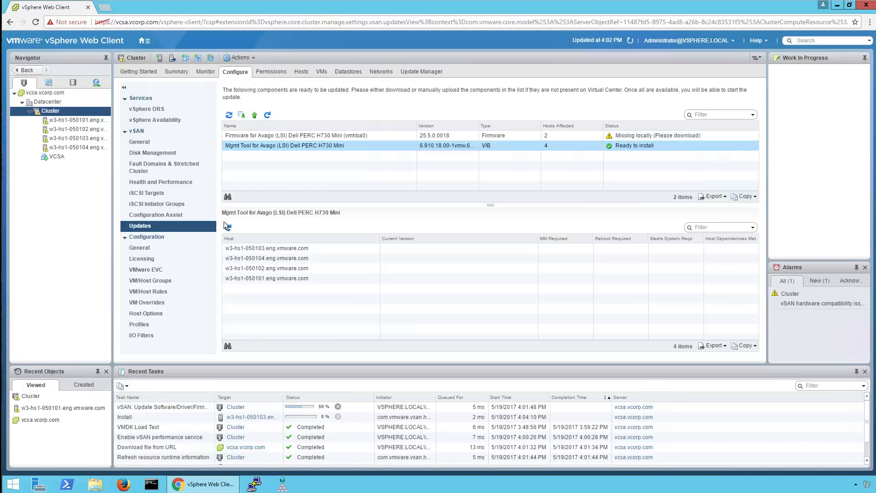
Refresh the updates and view the Avago (LSI) PERC H730 Mini firmware's three affected hosts.
{"action": "left_click", "coordinate": [268, 116]}
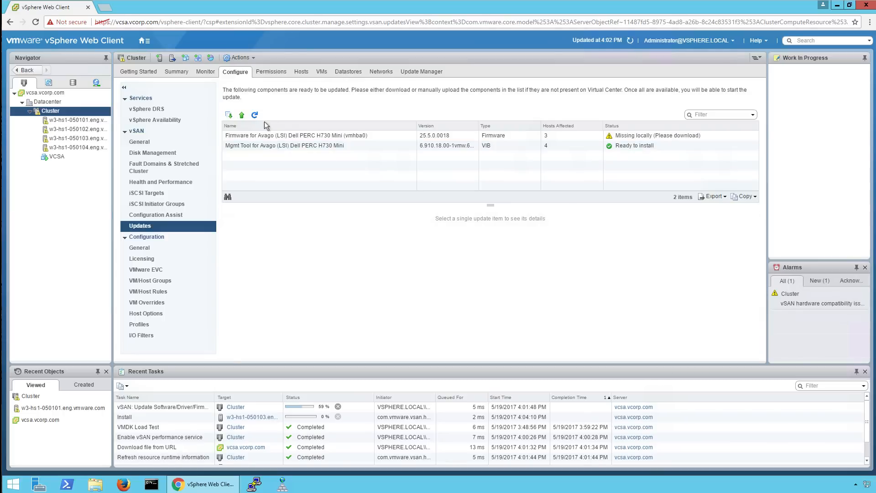
{"action": "left_click", "coordinate": [252, 139]}
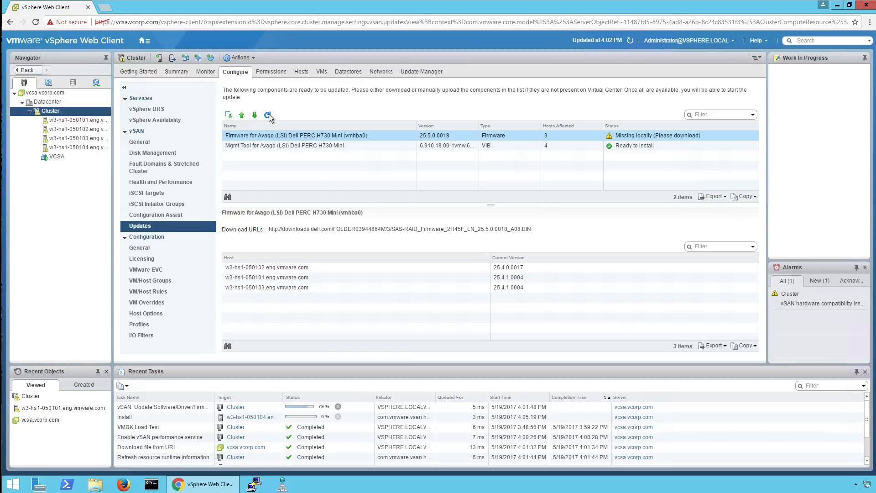
Refresh twice until the H730 Mini firmware lists all four hosts, then sort them by host name.
{"action": "left_click", "coordinate": [269, 115]}
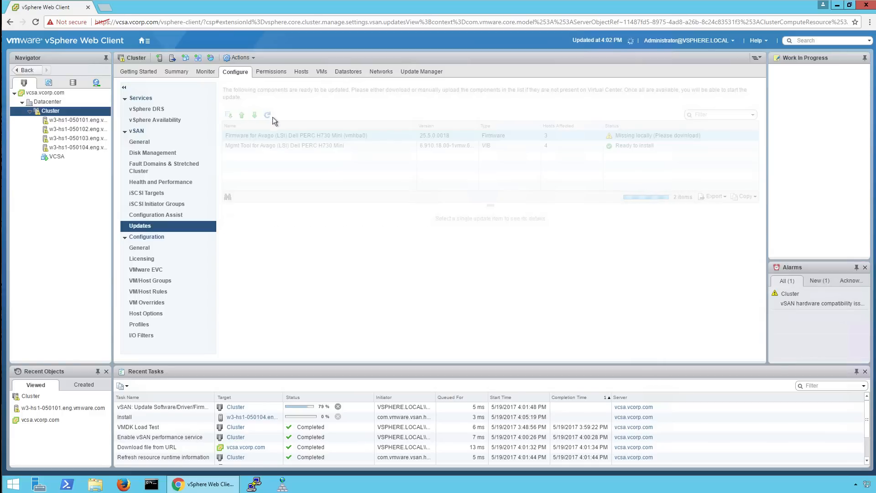
{"action": "left_click", "coordinate": [264, 136]}
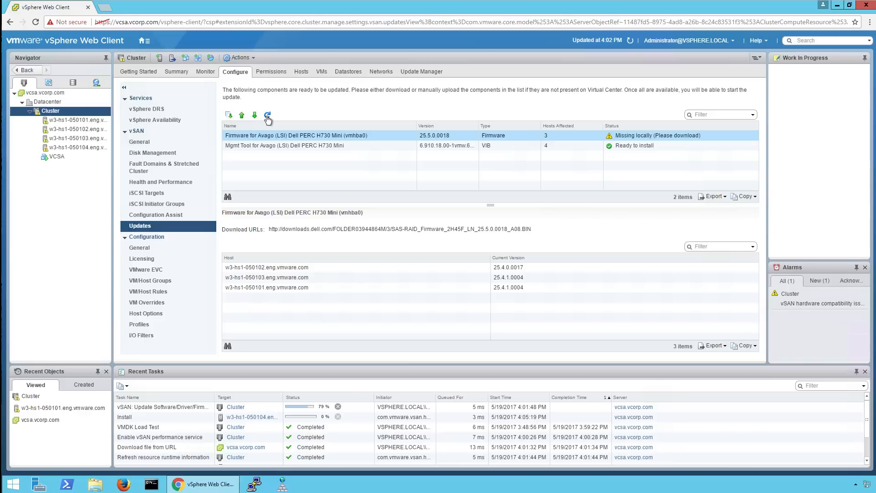
{"action": "left_click", "coordinate": [268, 116]}
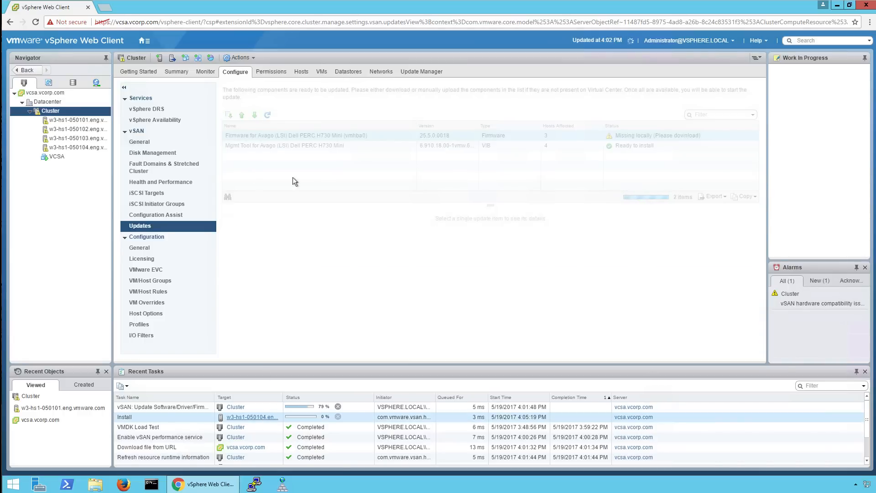
{"action": "left_click", "coordinate": [277, 137]}
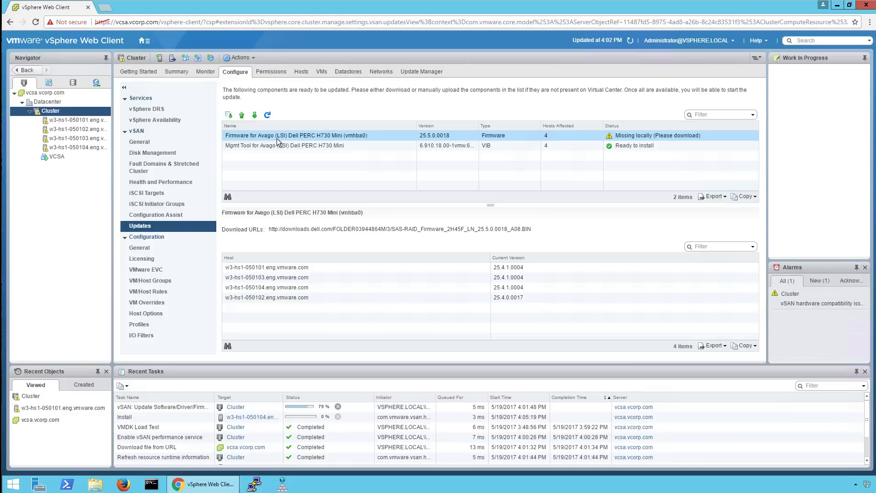
{"action": "left_click", "coordinate": [262, 259]}
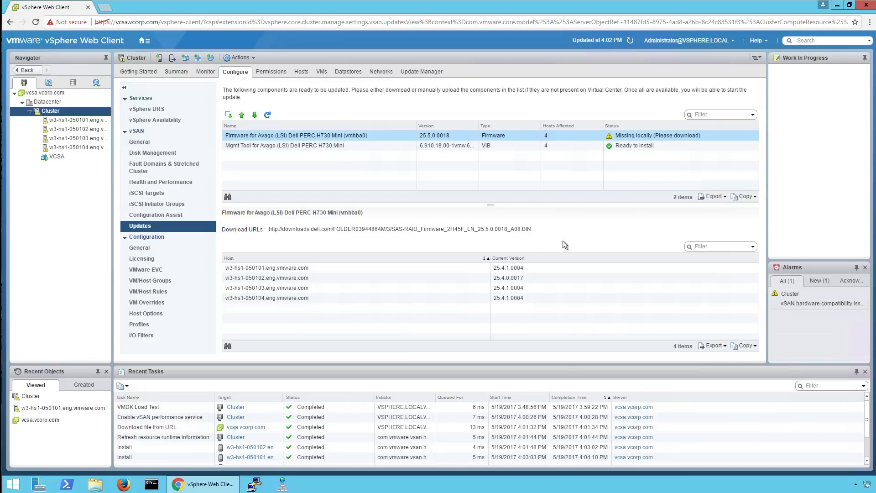
Download PERC H730 Mini firmware 25.5.0.0018 after accepting the Dell EULA, making it Ready to install.
{"action": "left_click", "coordinate": [255, 115]}
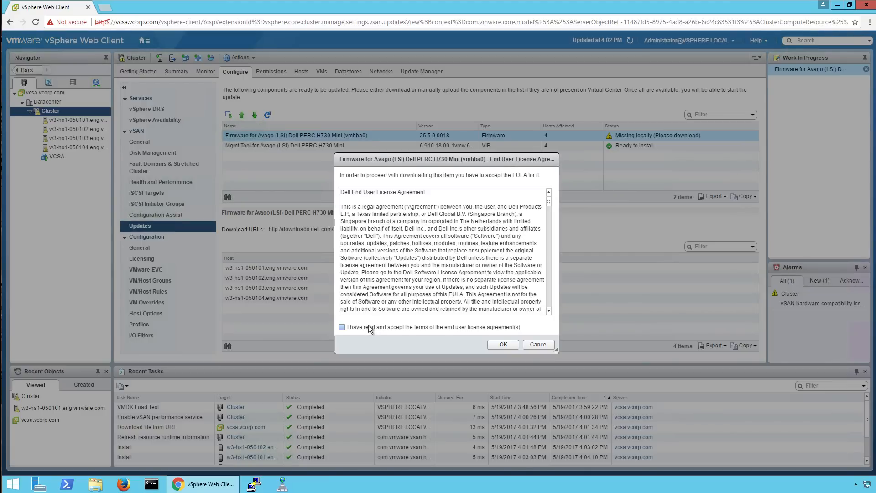
{"action": "left_click", "coordinate": [369, 330]}
{"action": "left_click", "coordinate": [496, 346]}
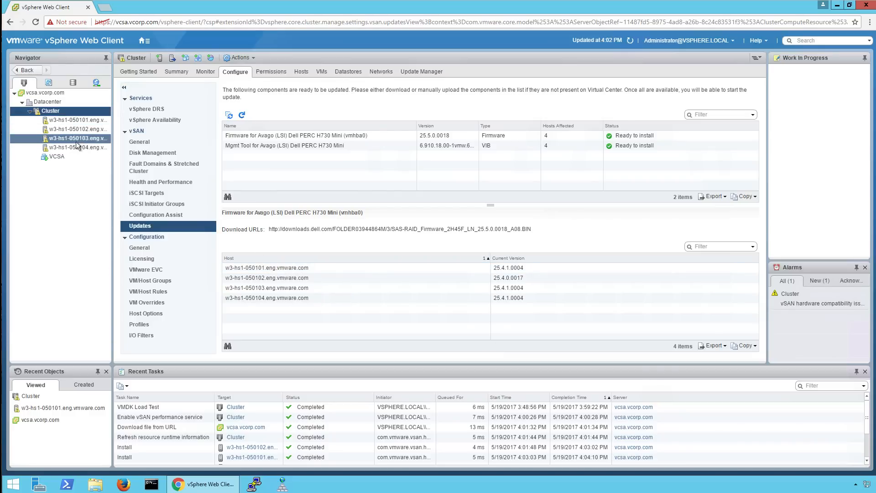
Install the H730 Mini firmware as a rolling update, then refresh to see two hosts remaining.
{"action": "left_click", "coordinate": [250, 139]}
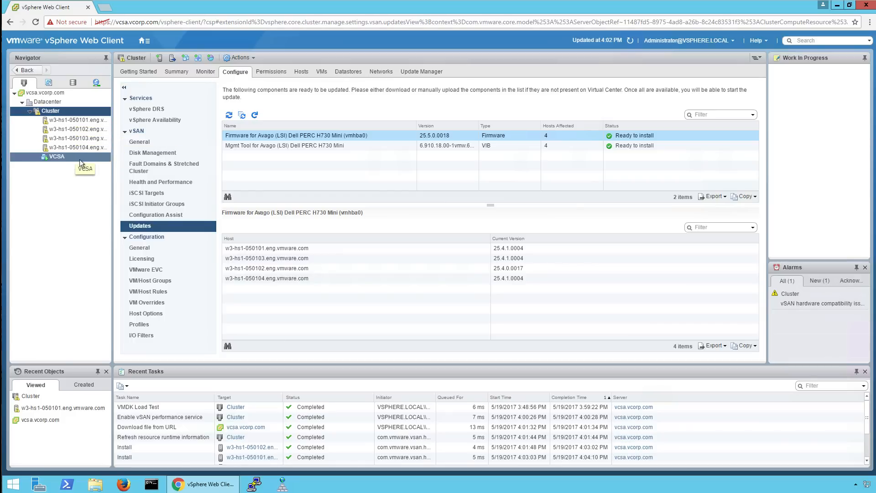
{"action": "left_click", "coordinate": [229, 117]}
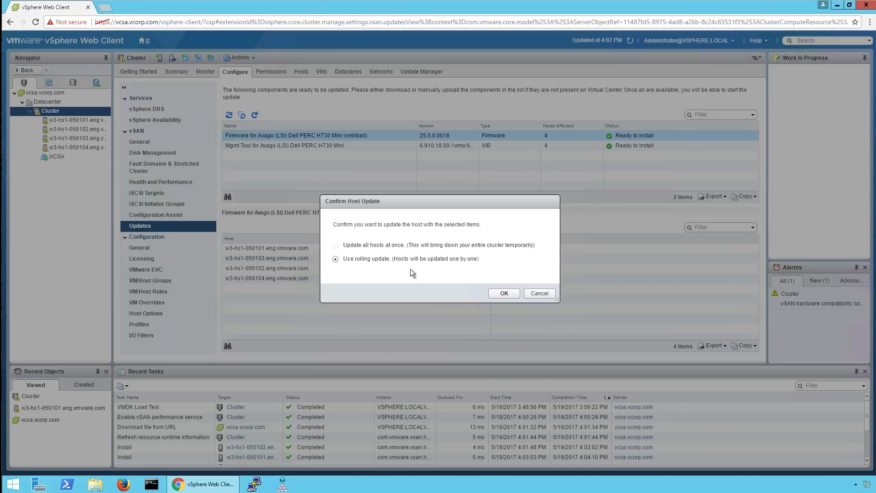
{"action": "left_click", "coordinate": [491, 293]}
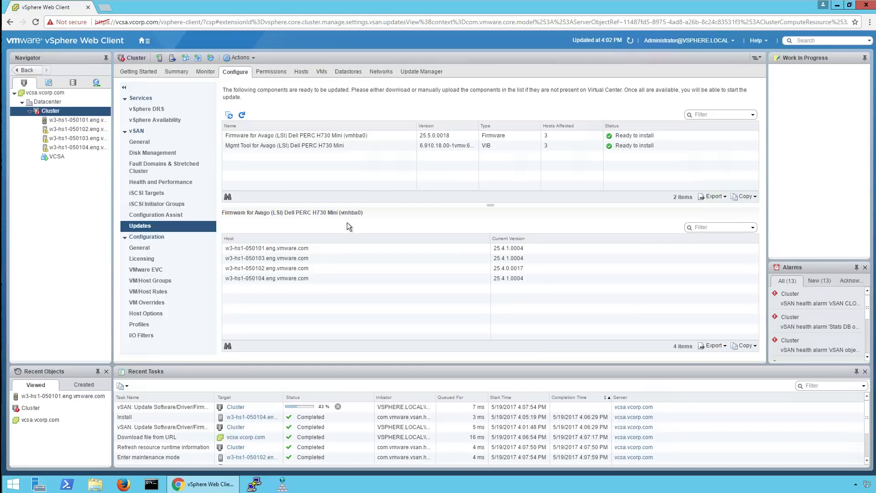
{"action": "left_click", "coordinate": [242, 115]}
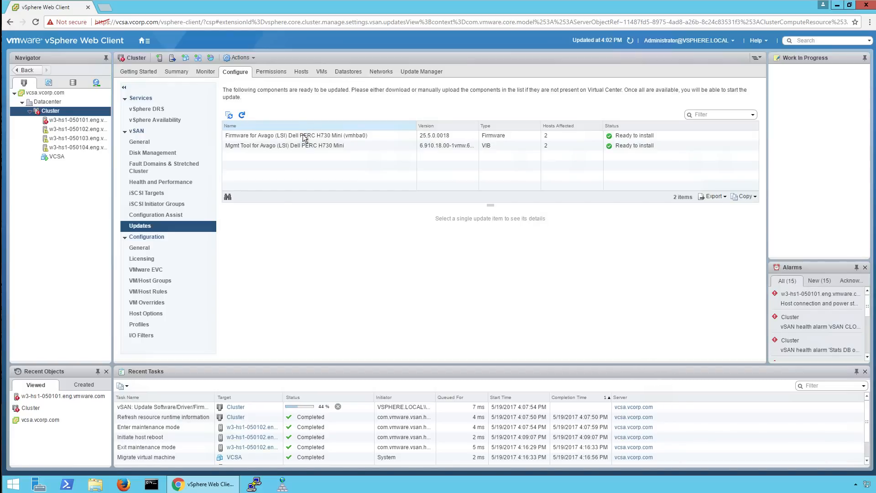
Check the Firmware and Mgmt Tool rows: hosts 050103 and 050104 still run 25.4.1.0004.
{"action": "left_click", "coordinate": [295, 135]}
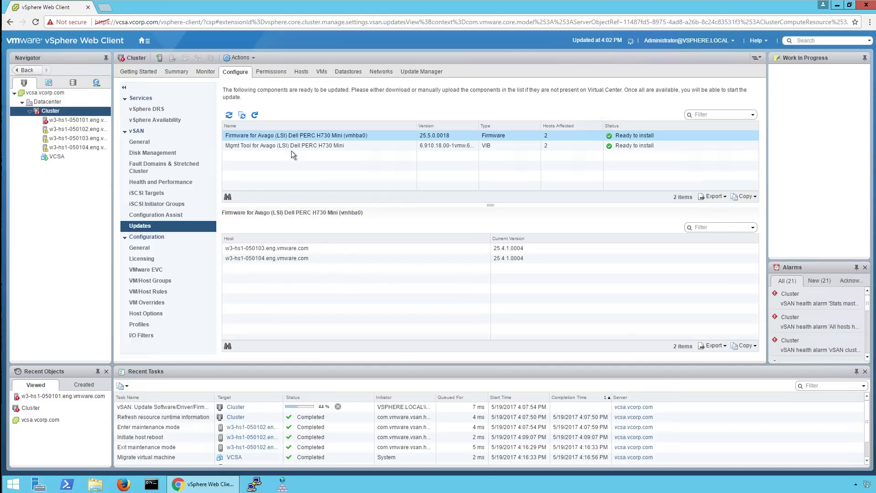
{"action": "left_click", "coordinate": [284, 146]}
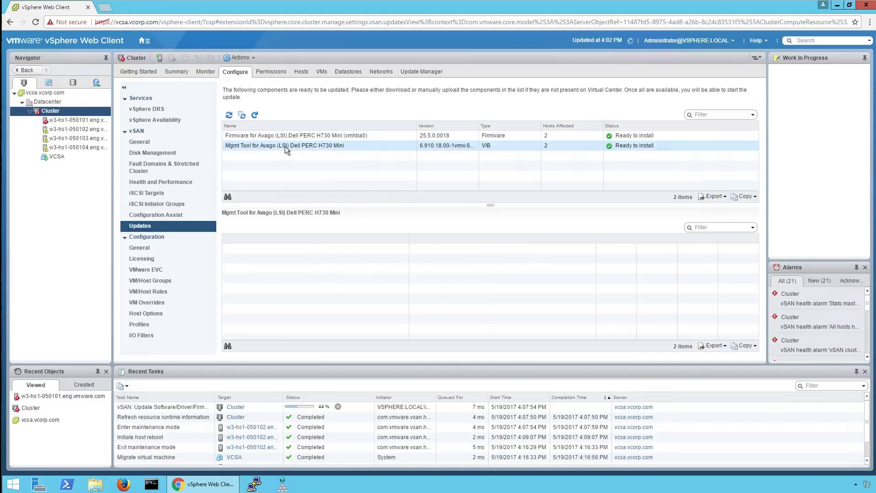
{"action": "left_click", "coordinate": [280, 136]}
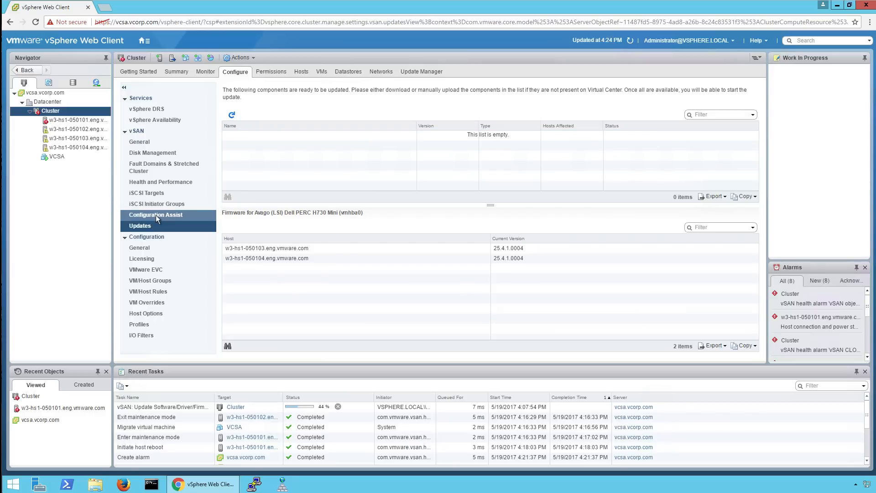
Refresh the pending updates until the firmware and management tool updates are gone, showing 0 items.
{"action": "left_click", "coordinate": [155, 215]}
{"action": "left_click", "coordinate": [140, 225]}
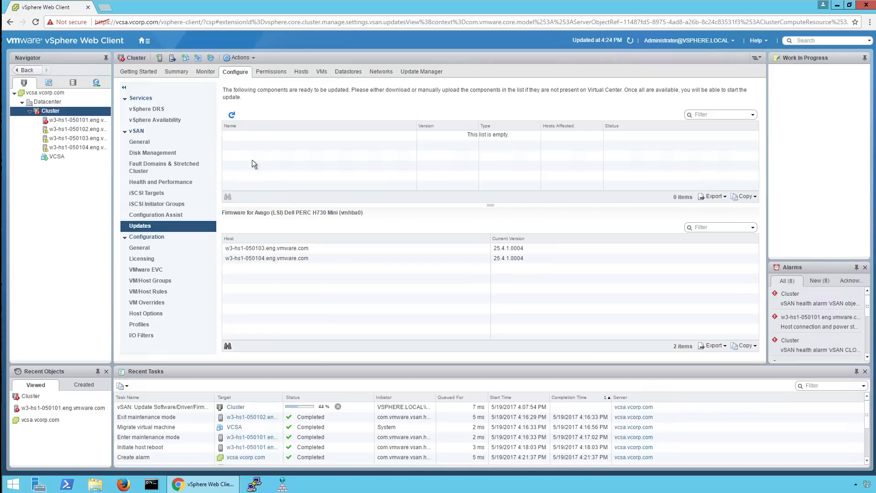
{"action": "left_click", "coordinate": [232, 115]}
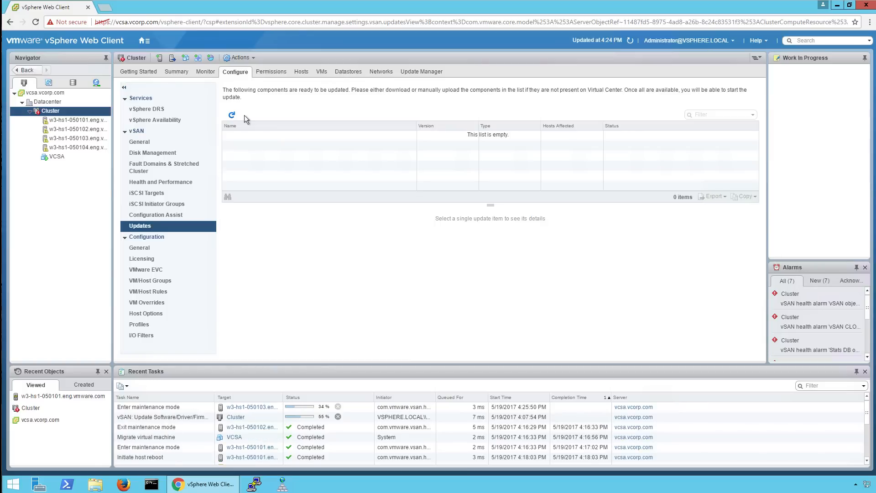
{"action": "left_click", "coordinate": [233, 115]}
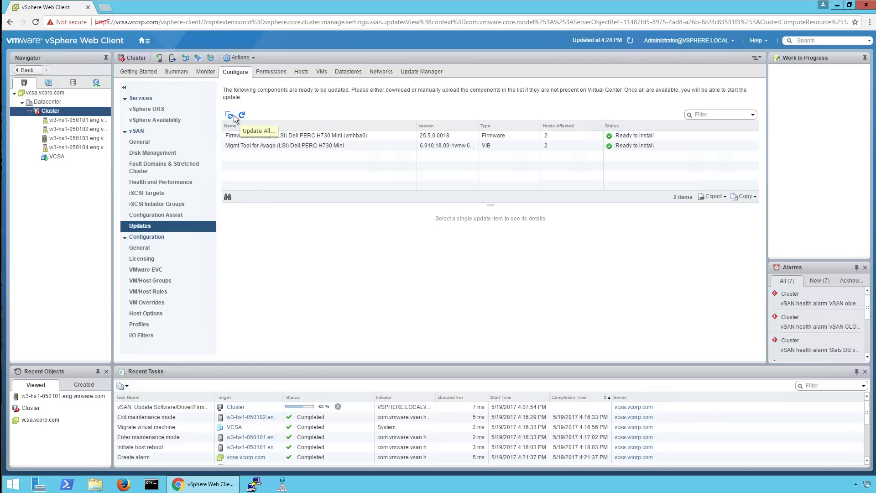
{"action": "left_click", "coordinate": [335, 136]}
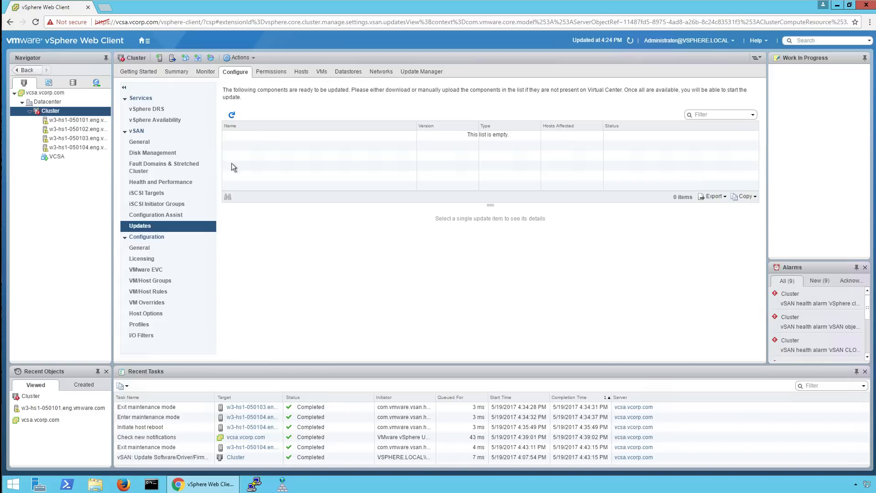
Review hardware compatibility, vSAN configuration, generic cluster, network and burn-in checks, all passing, then open Monitor.
{"action": "left_click", "coordinate": [157, 215]}
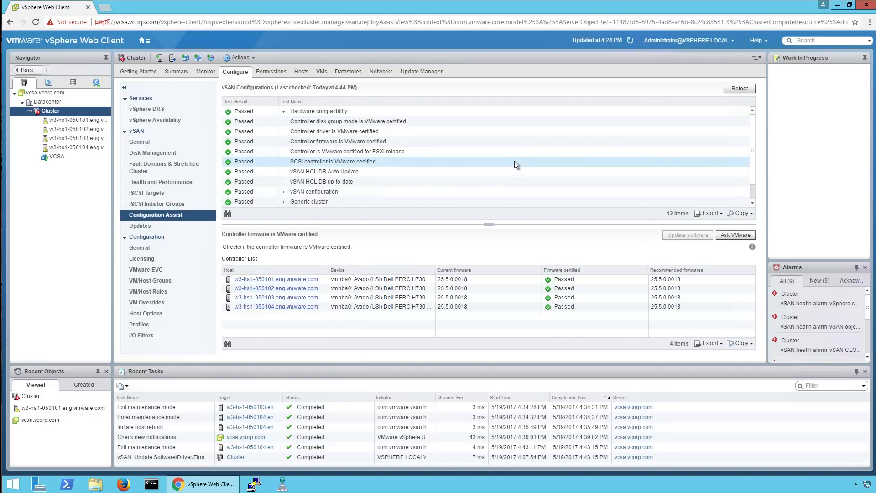
{"action": "left_click", "coordinate": [284, 113]}
{"action": "left_click", "coordinate": [285, 122]}
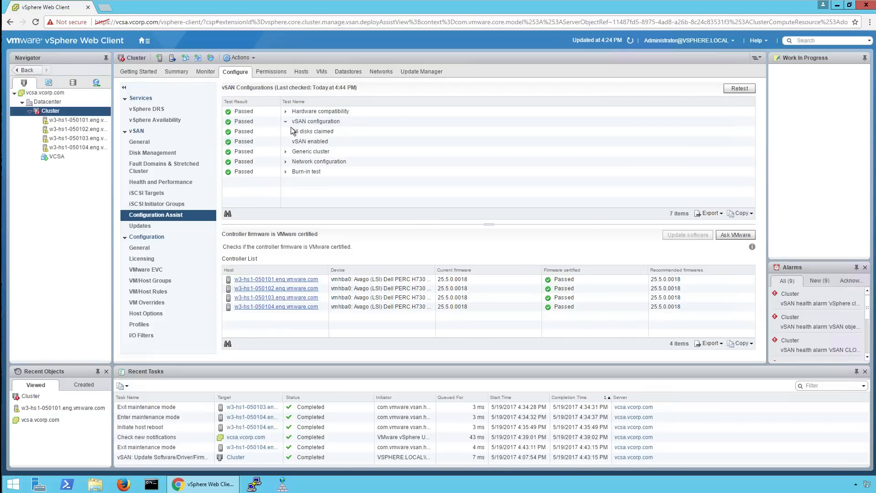
{"action": "left_click", "coordinate": [285, 122]}
{"action": "left_click", "coordinate": [285, 132]}
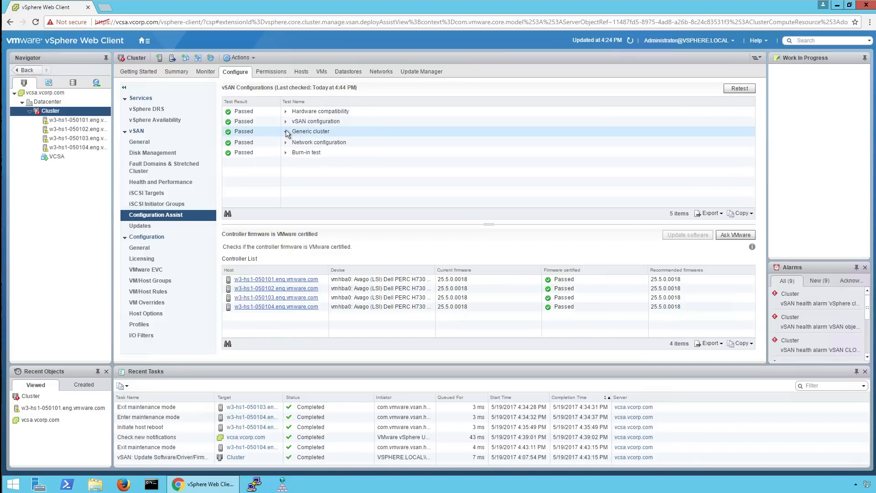
{"action": "left_click", "coordinate": [286, 131]}
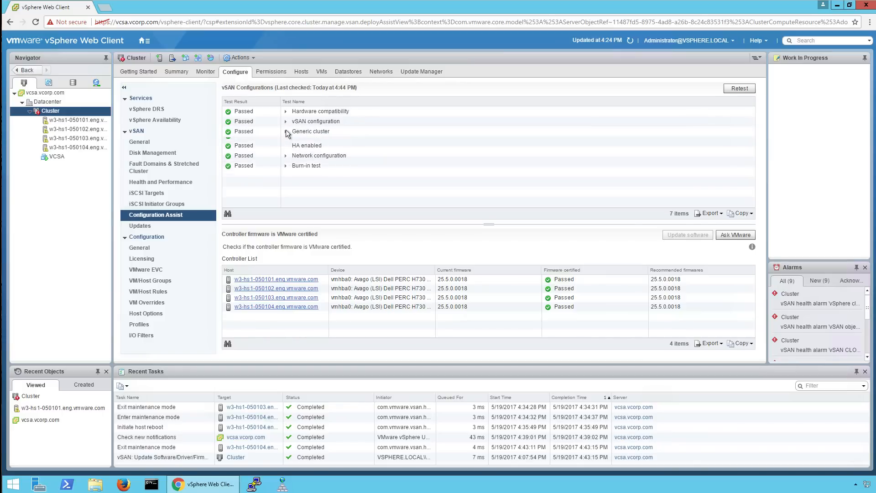
{"action": "left_click", "coordinate": [285, 142]}
{"action": "left_click", "coordinate": [285, 142]}
{"action": "left_click", "coordinate": [285, 151]}
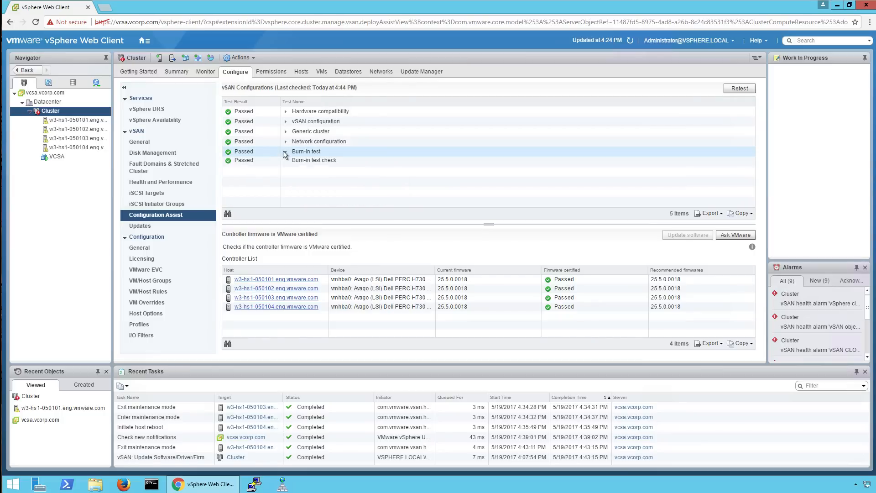
{"action": "left_click", "coordinate": [285, 152]}
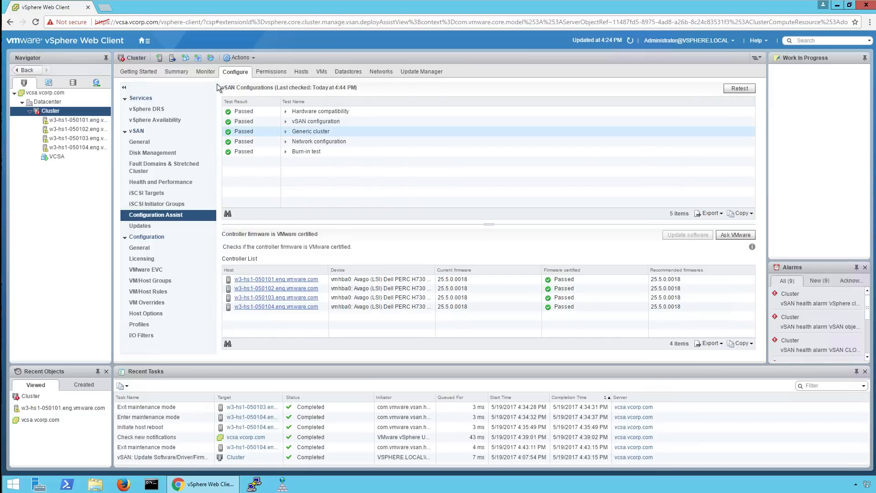
{"action": "left_click", "coordinate": [206, 72]}
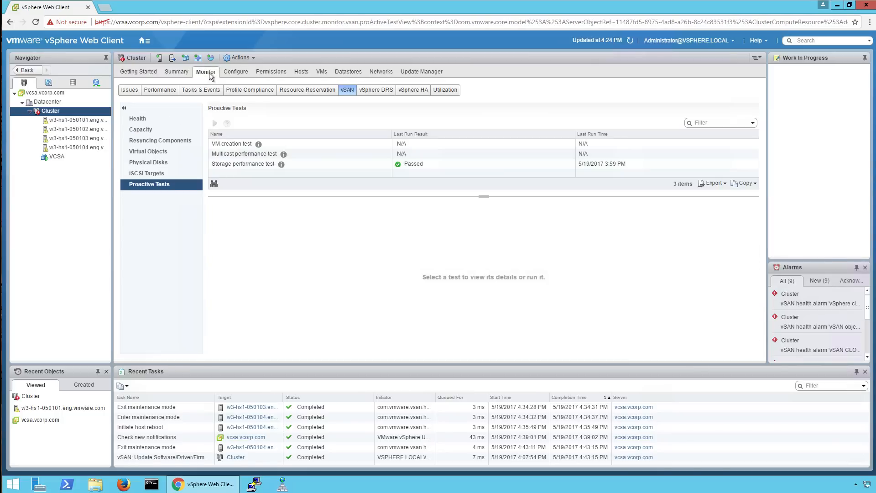
Retest vSAN Health so all eight categories, Cluster through Performance service, show Passed.
{"action": "left_click", "coordinate": [141, 119]}
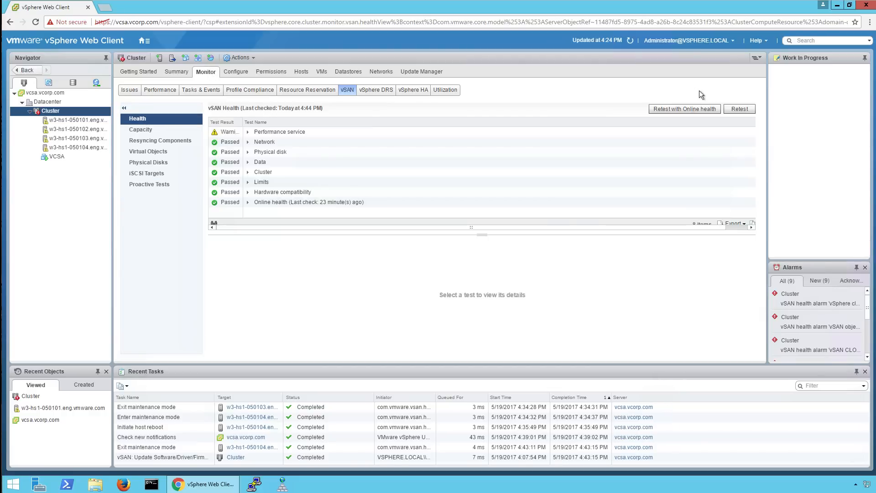
{"action": "left_click", "coordinate": [727, 109]}
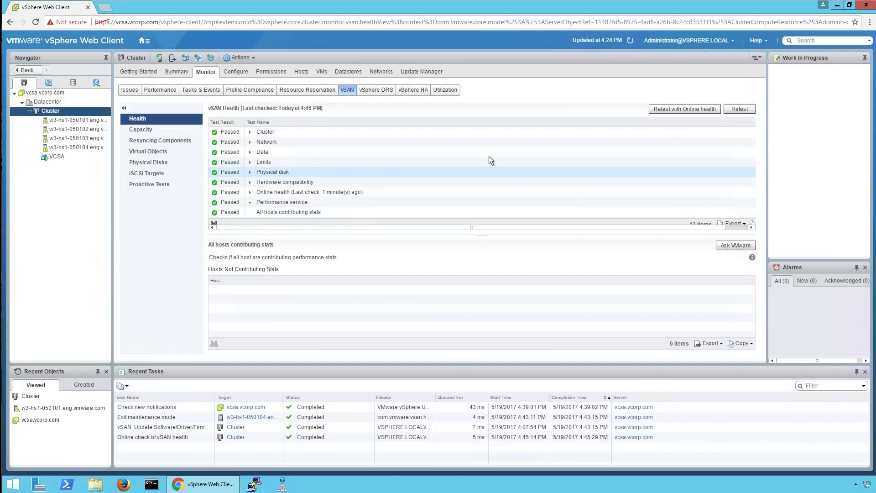
{"action": "left_click", "coordinate": [236, 73]}
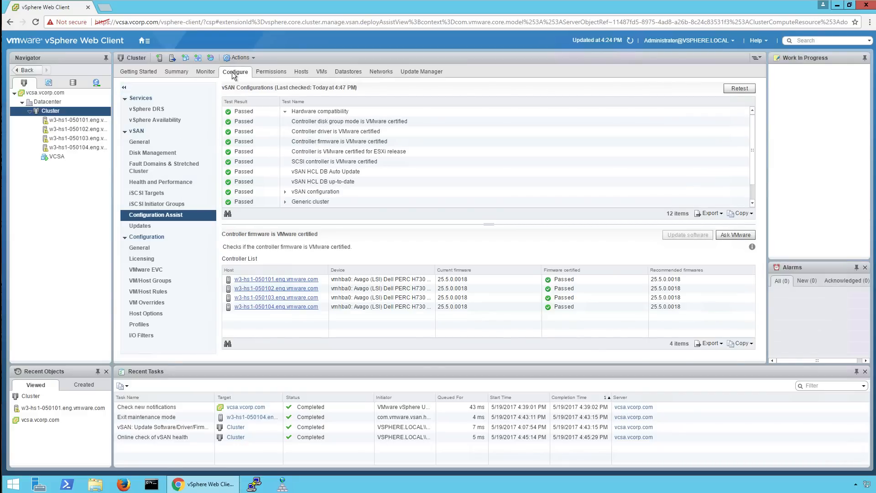
{"action": "left_click", "coordinate": [206, 72]}
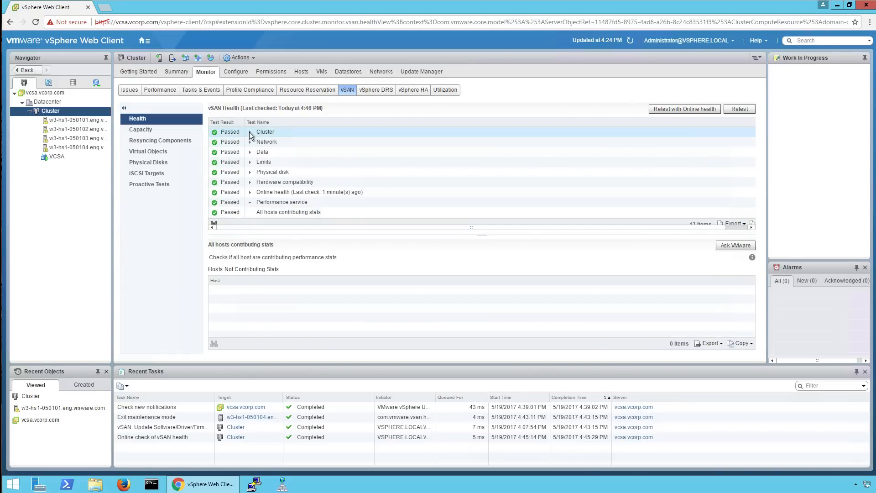
{"action": "left_click", "coordinate": [250, 203]}
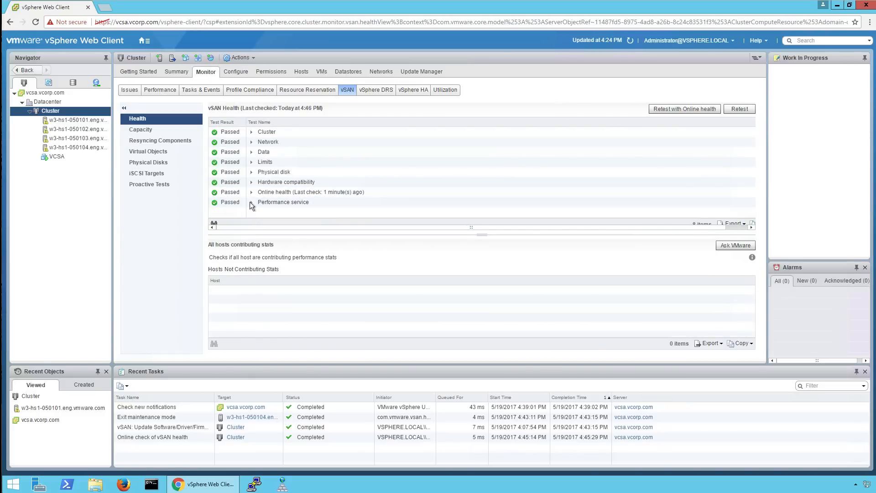